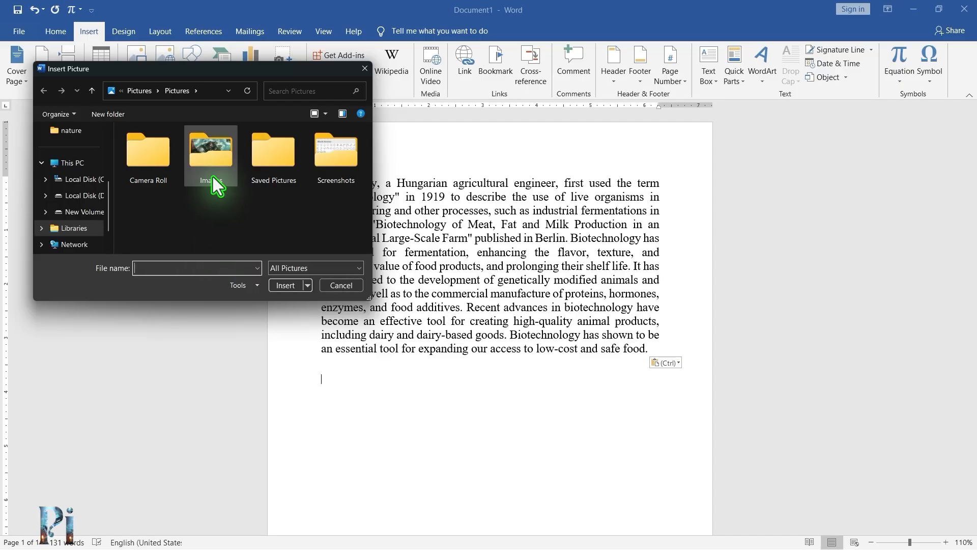
Insert the Animal_009 picture from the Images folder below the paragraph and shrink it proportionally to about 2.26" by 3.01"
double_click(218, 148)
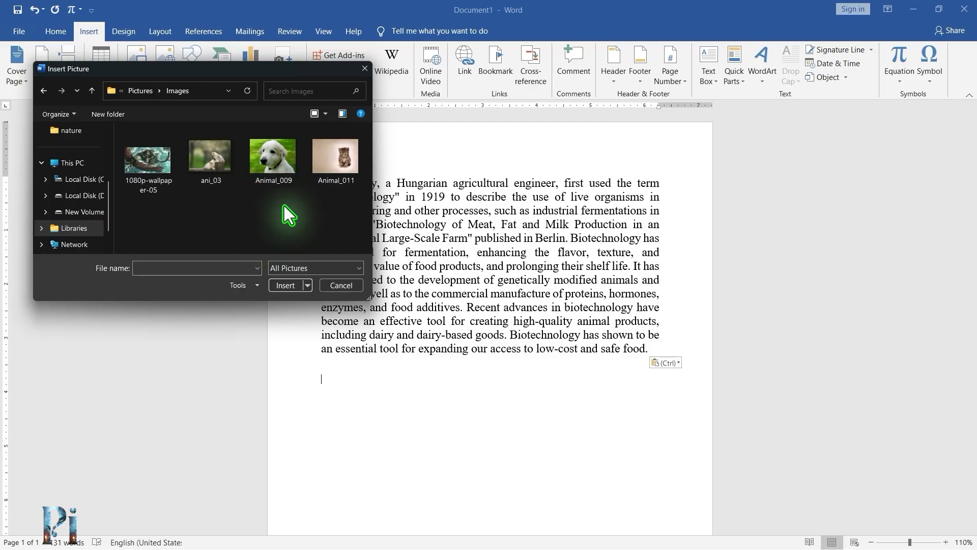
click(277, 160)
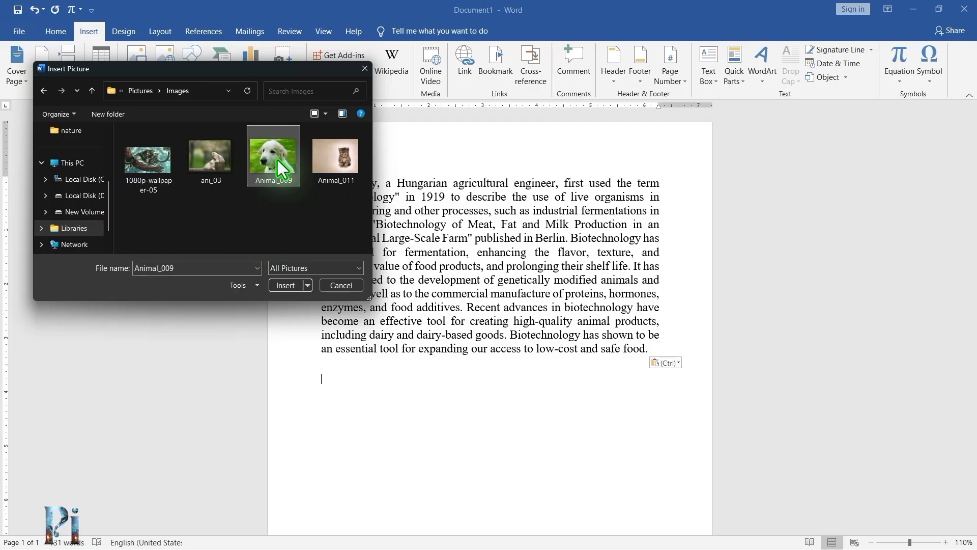
click(284, 286)
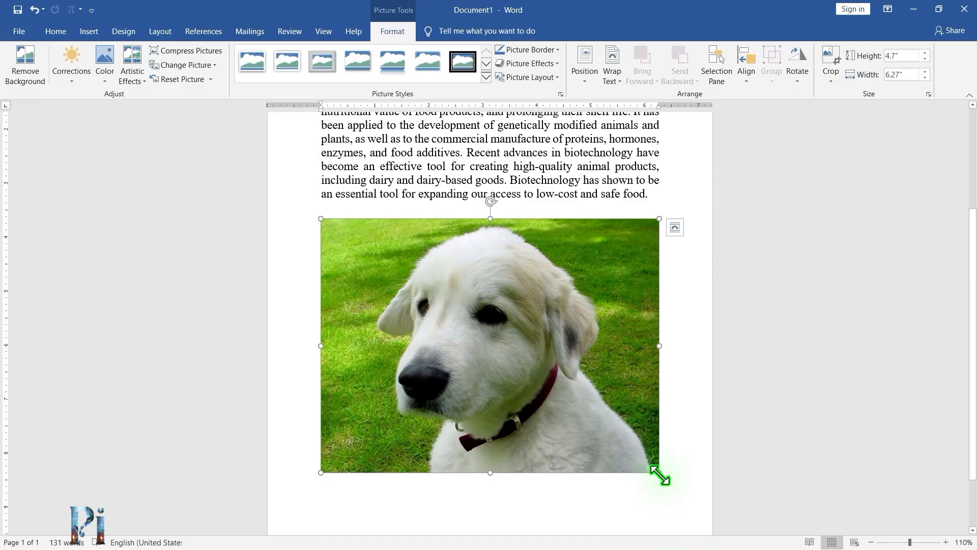
drag(660, 474, 483, 341)
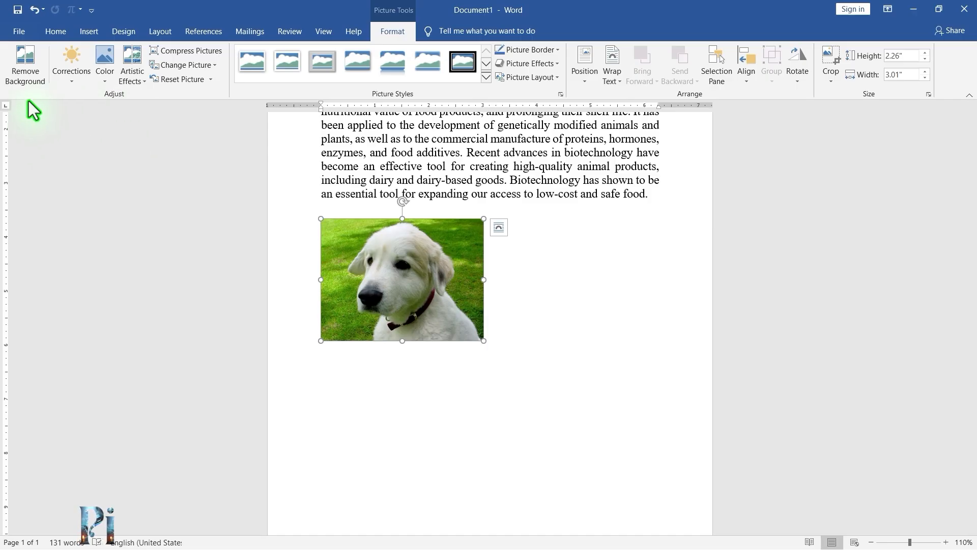
Remove the dog picture's background, enlarging the selection area, marking the dog's body to keep, and keeping the changes
click(26, 71)
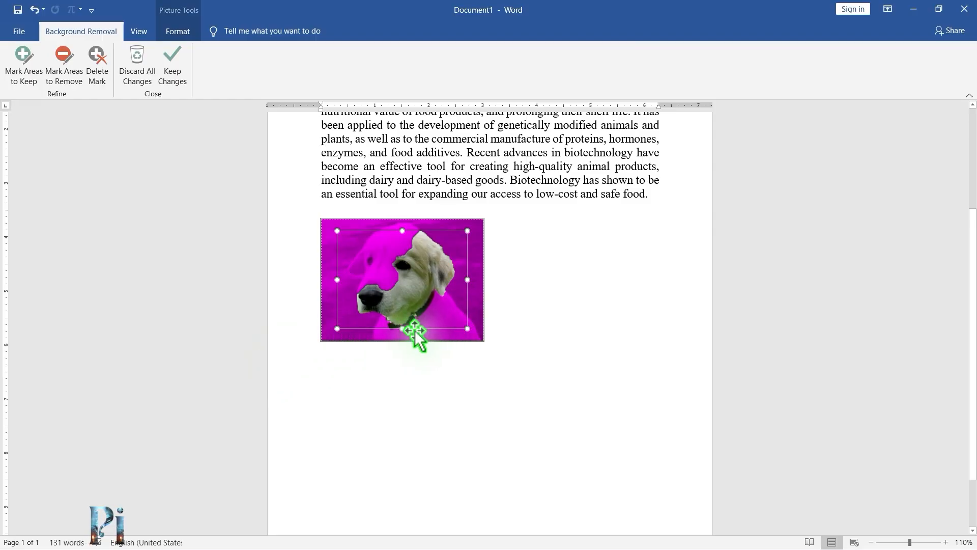
drag(471, 334, 479, 337)
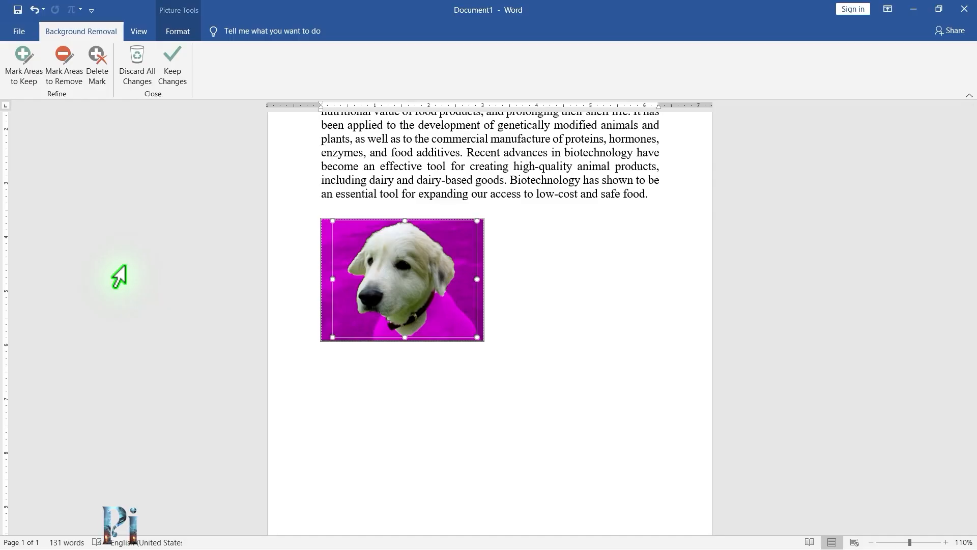
click(24, 84)
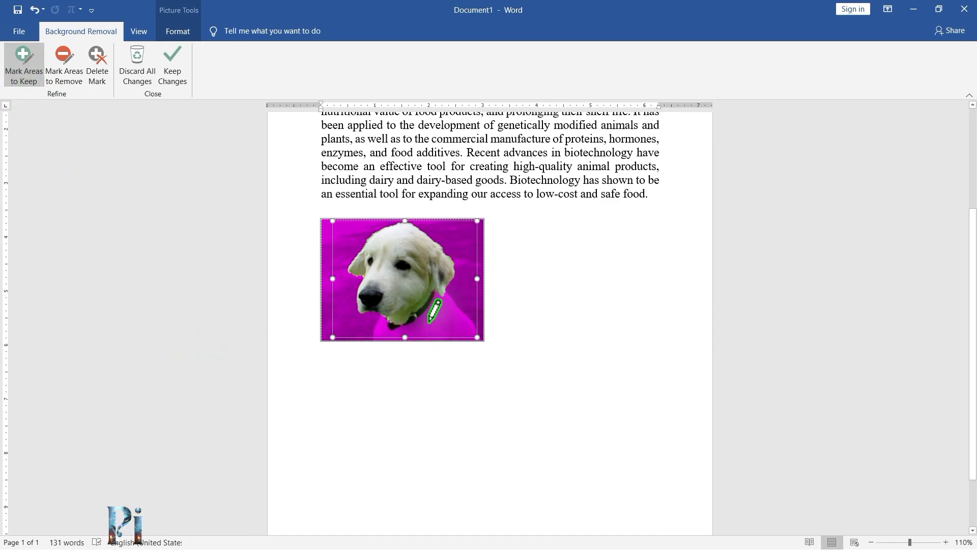
drag(423, 325, 439, 312)
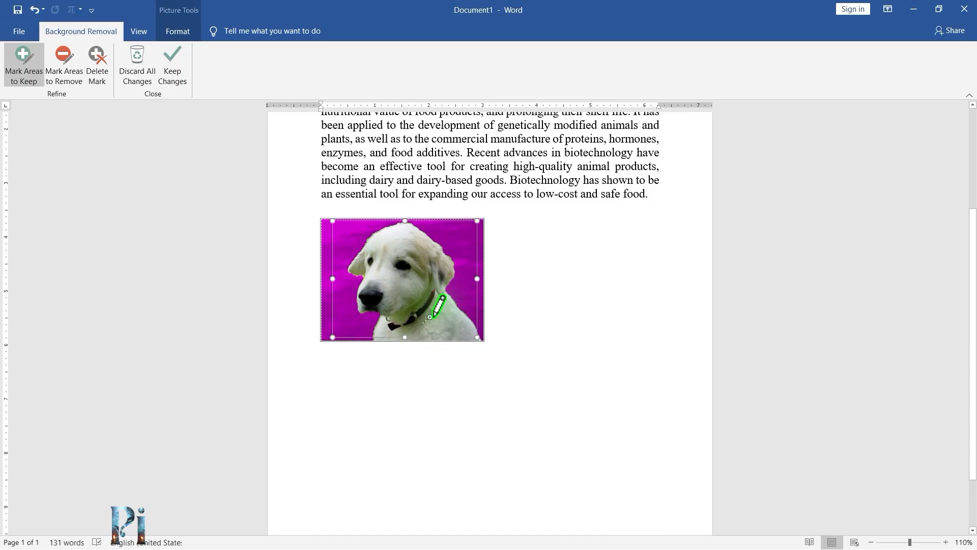
click(172, 73)
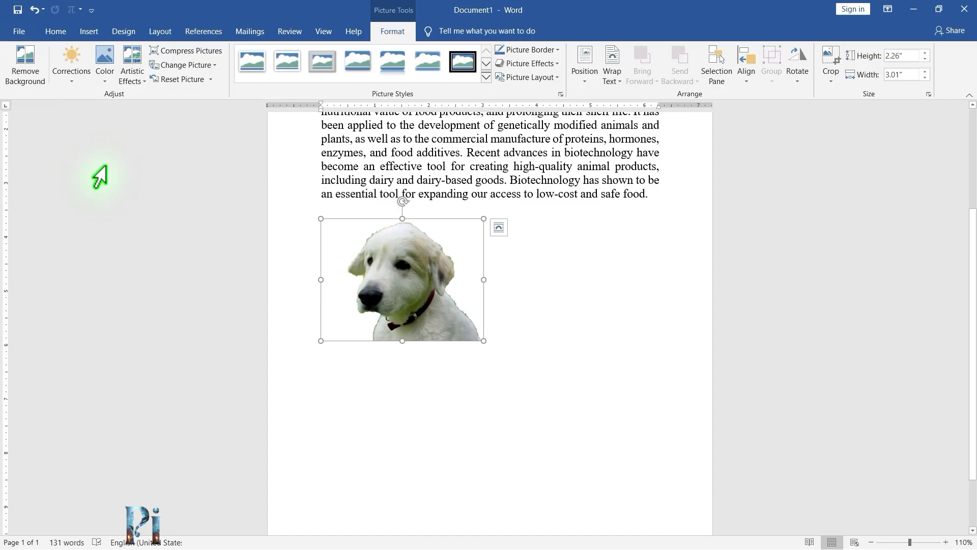
Correct the dog picture with the +20% brightness, 0% contrast preset
click(70, 82)
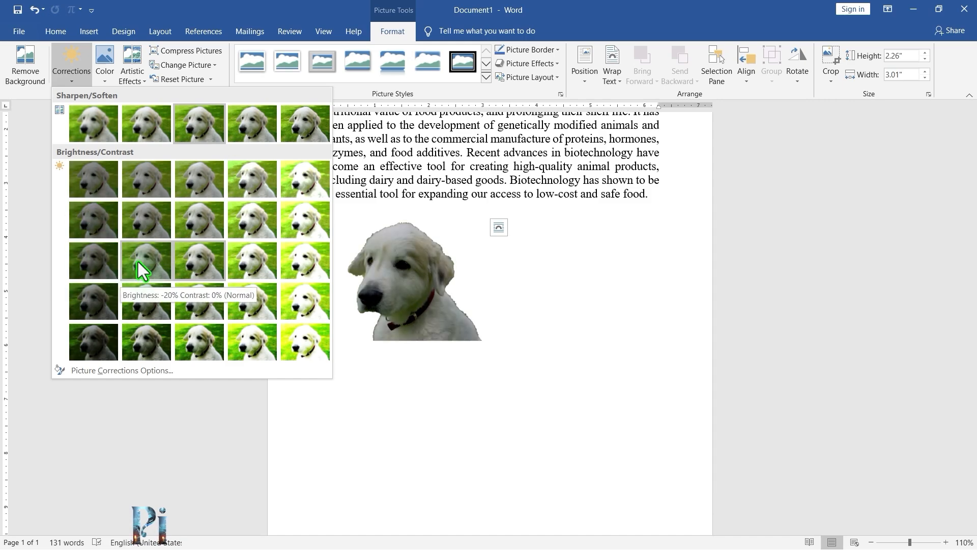
click(242, 263)
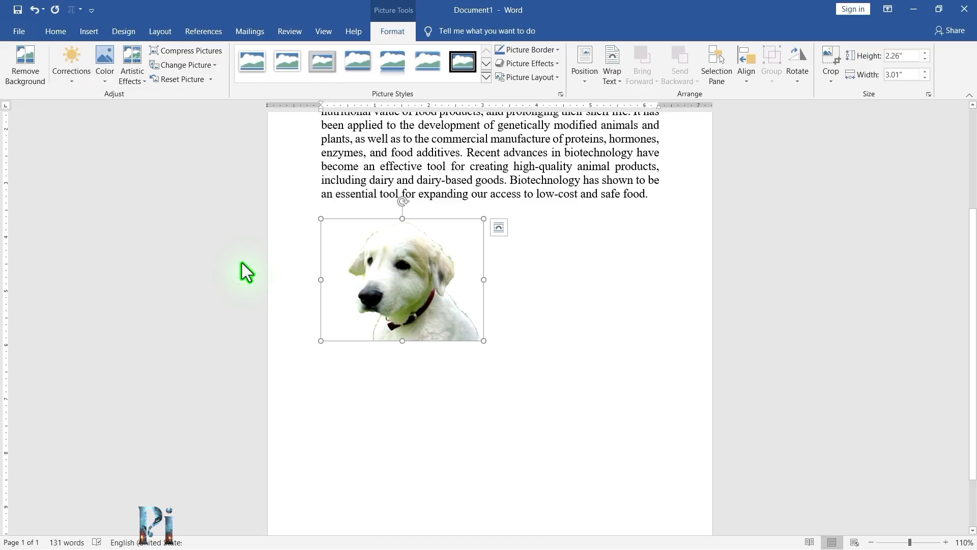
Try a dark blue recolor on the dog picture and replace it with Orange, Accent color 2 Dark
click(100, 83)
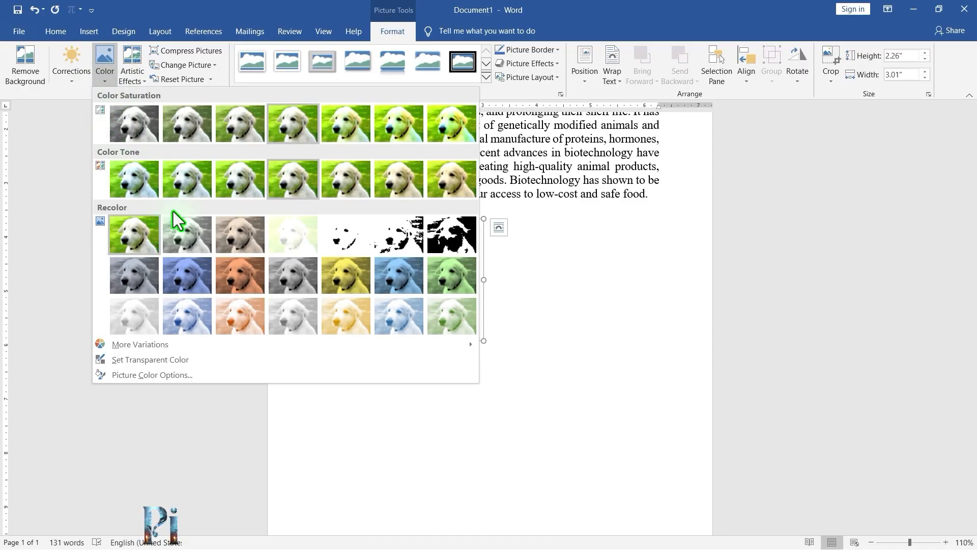
click(183, 280)
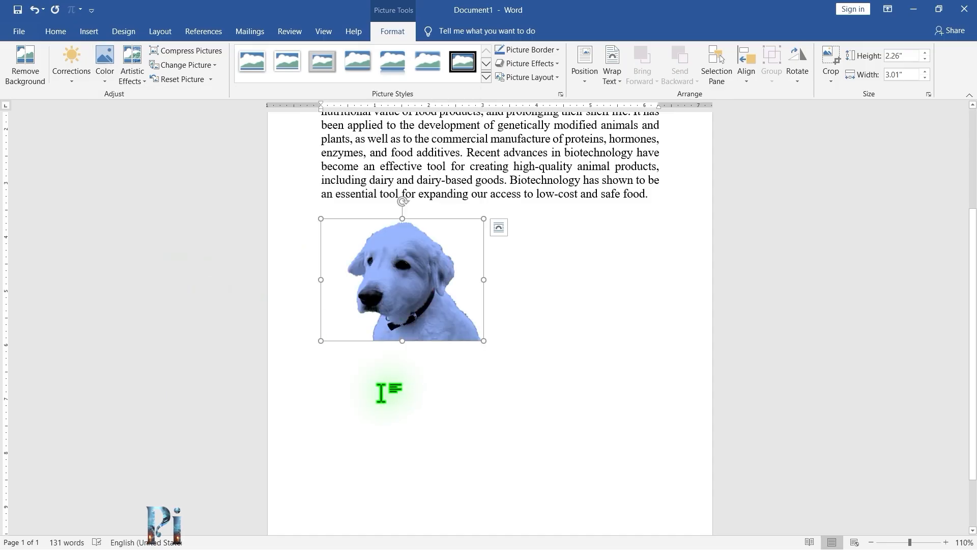
click(106, 81)
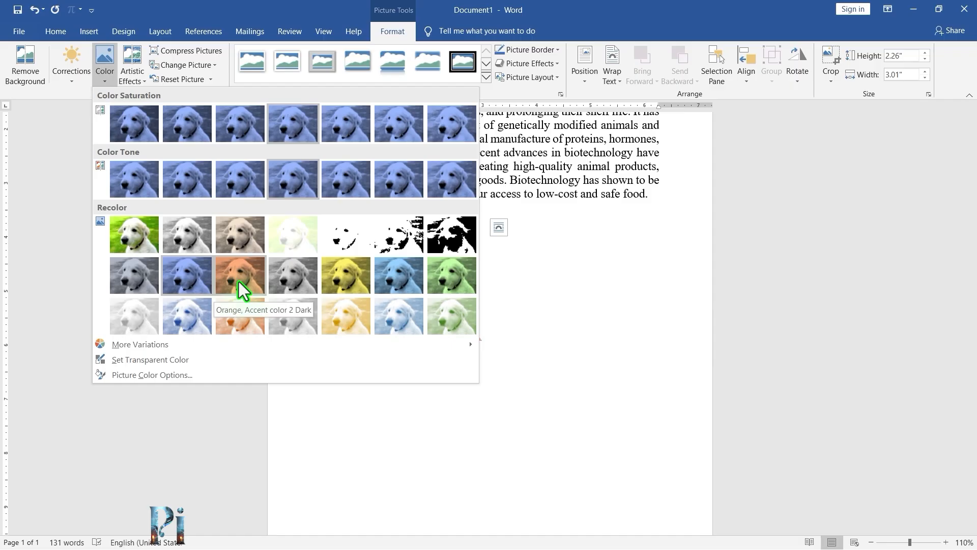
click(239, 282)
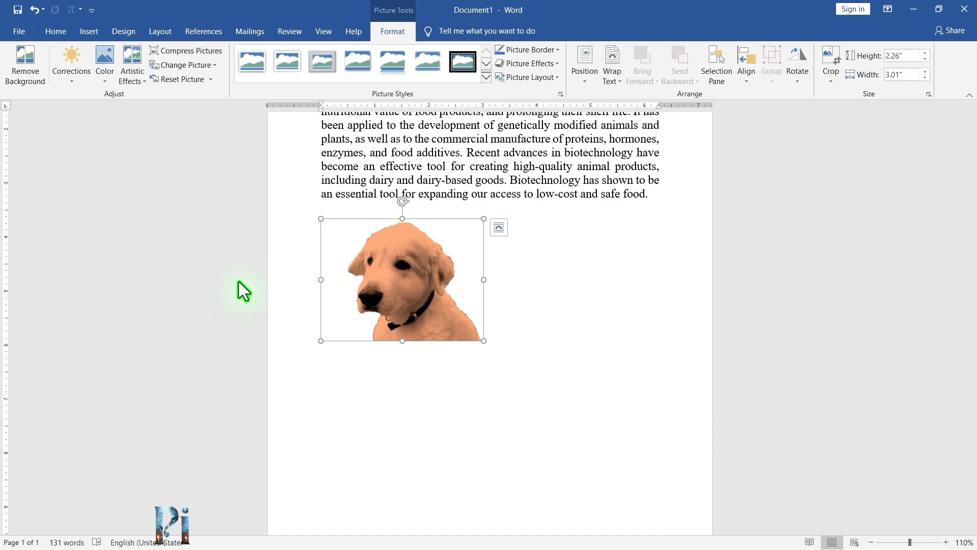
Insert the Animal_011 picture on a new line below the dog picture and apply the Cement artistic effect to it
click(532, 334)
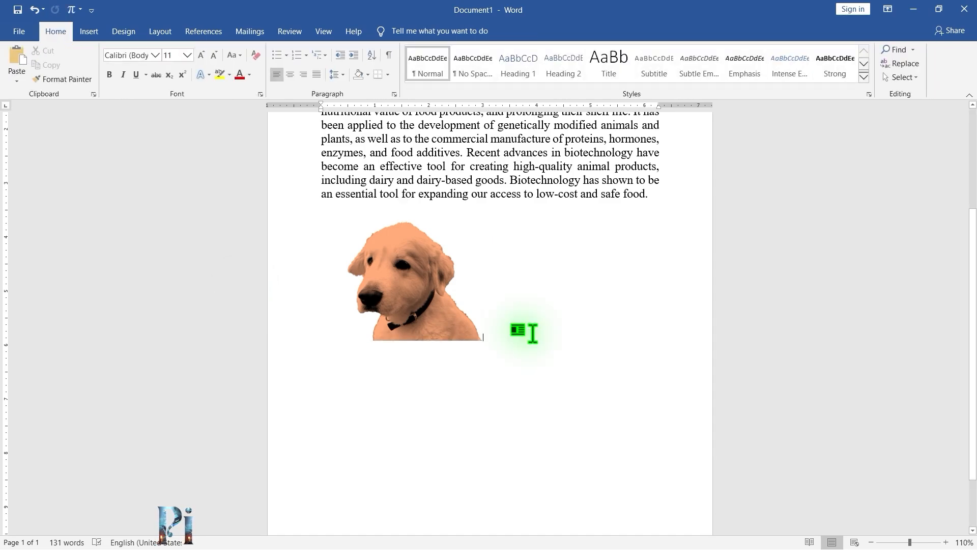
key(Return)
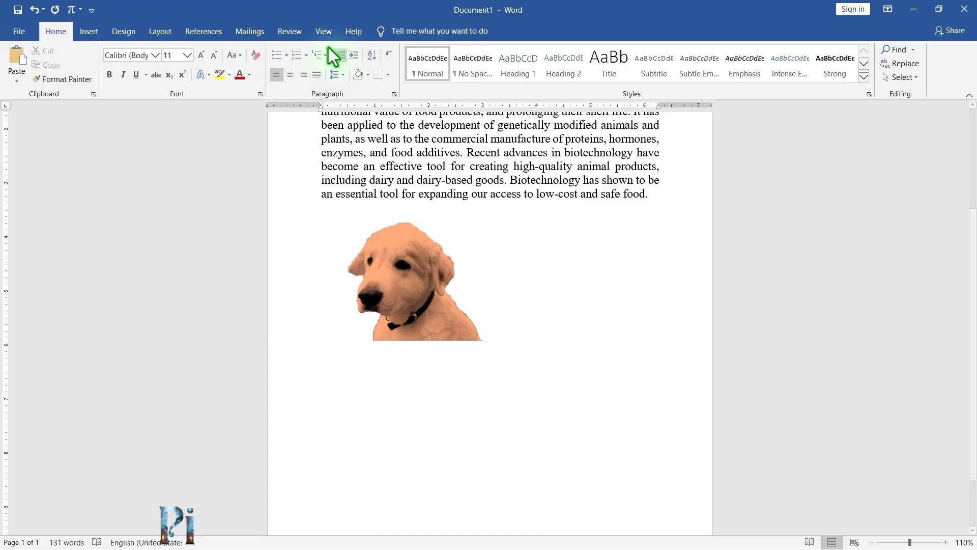
click(98, 32)
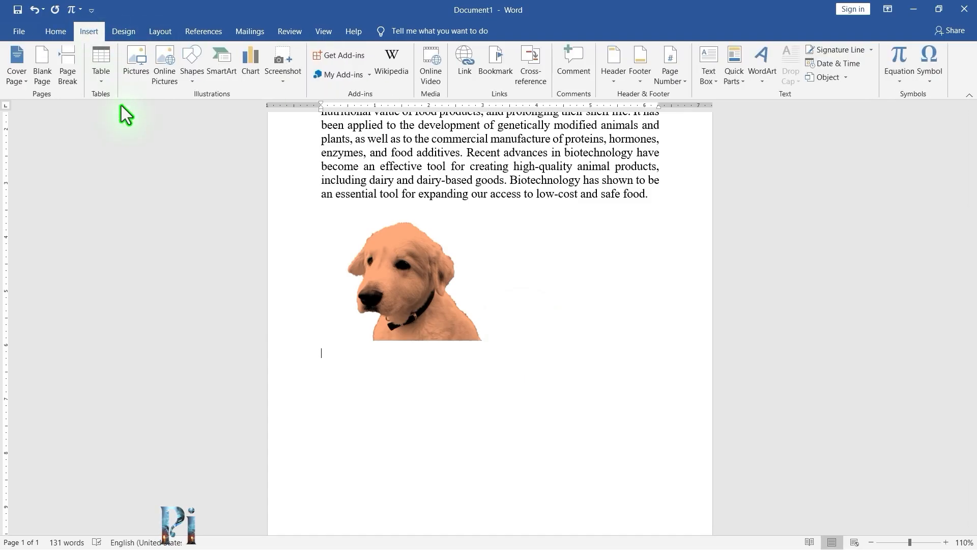
click(141, 71)
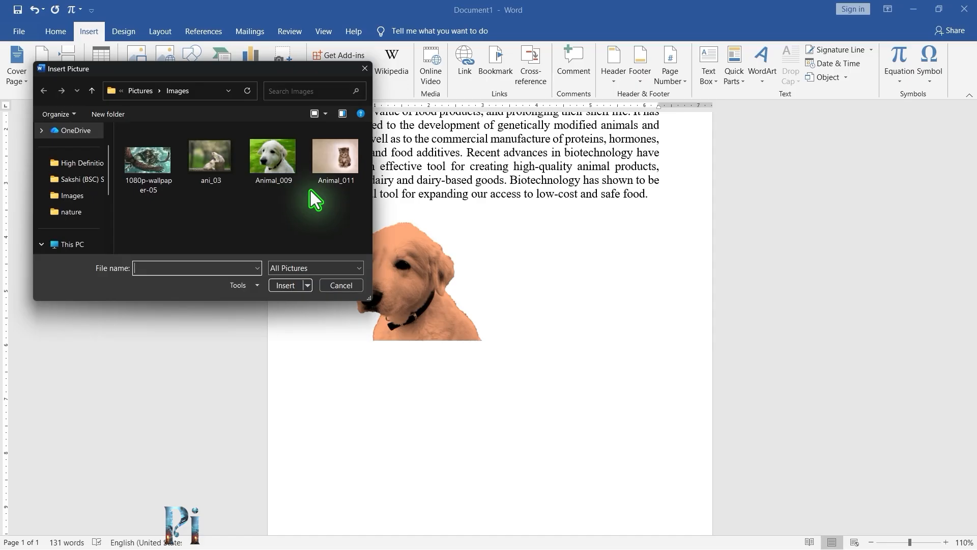
click(322, 170)
click(285, 285)
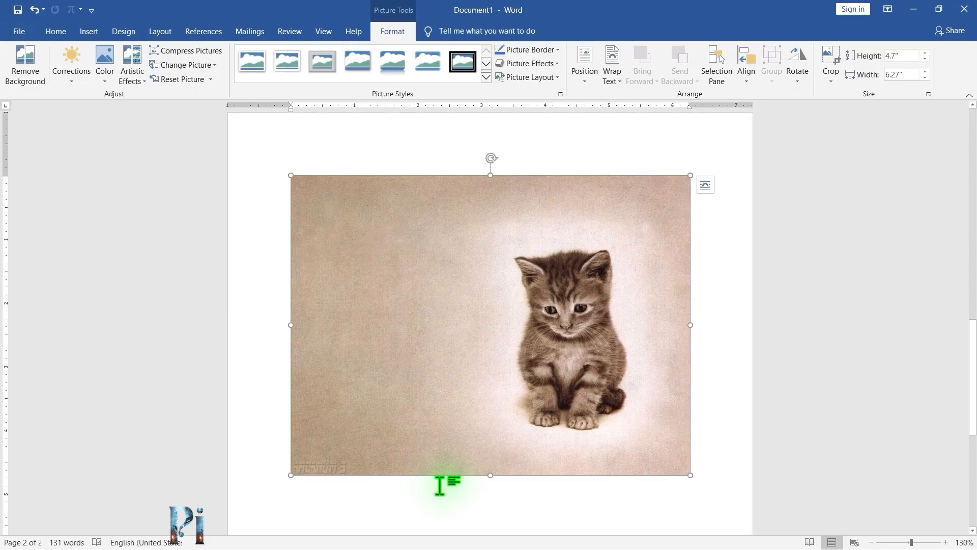
click(136, 82)
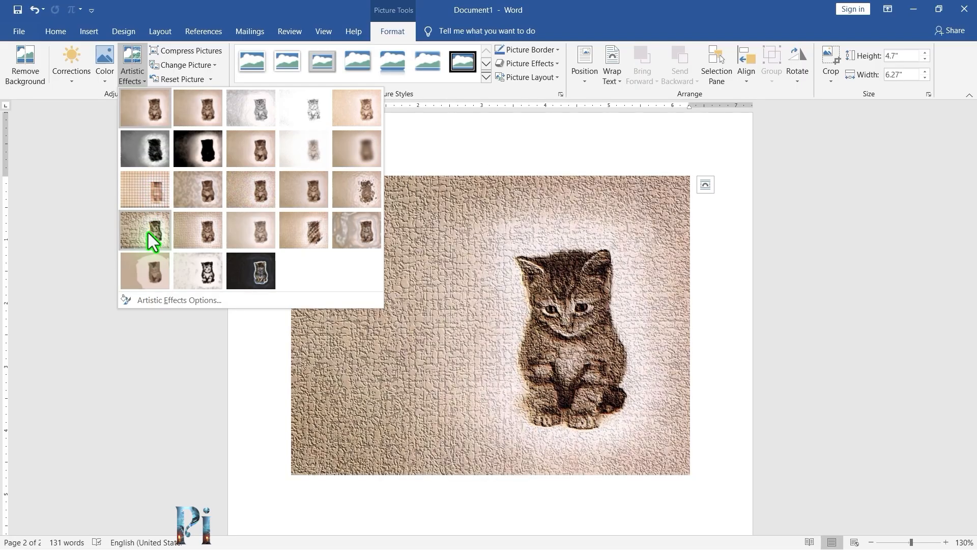
click(148, 233)
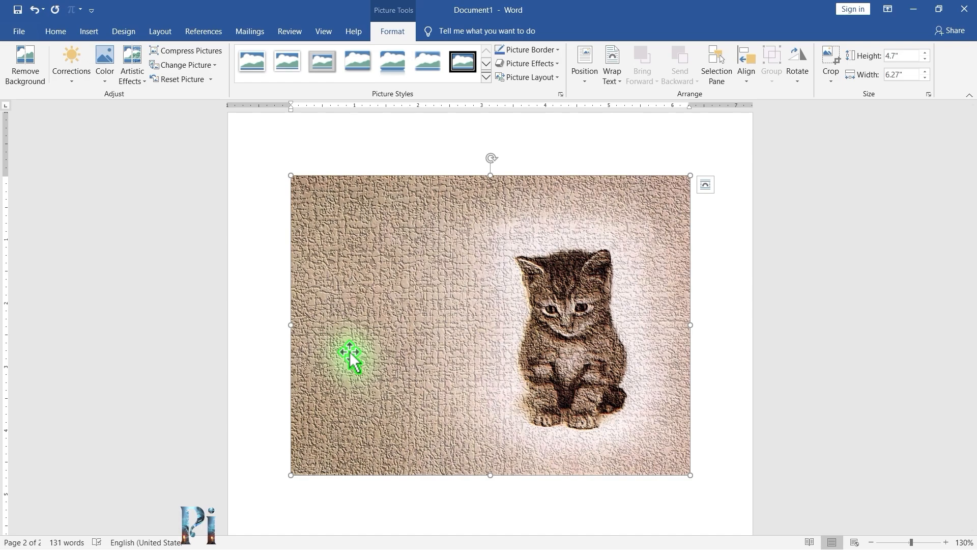
Paste the copied eagle and island castle picture directly below the kitten picture
scroll(350, 355, down, 4)
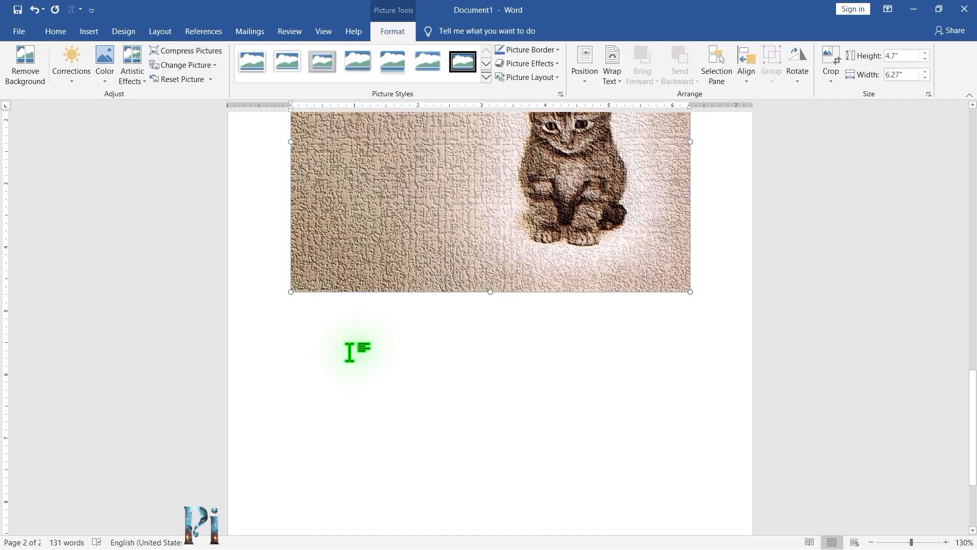
key(ctrl+v)
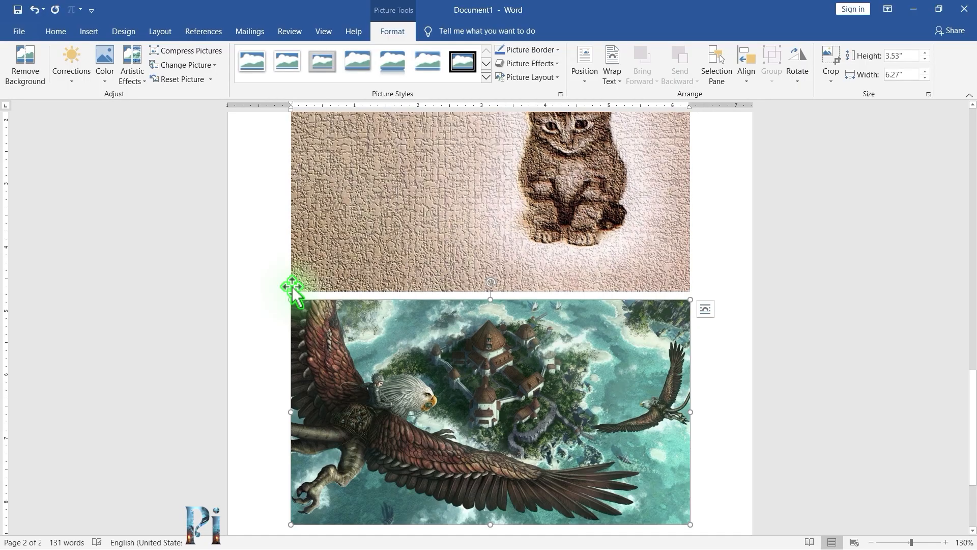
Compress only the eagle picture at E-mail (96 ppi) resolution, with its cropped areas deleted
scroll(430, 346, down, 3)
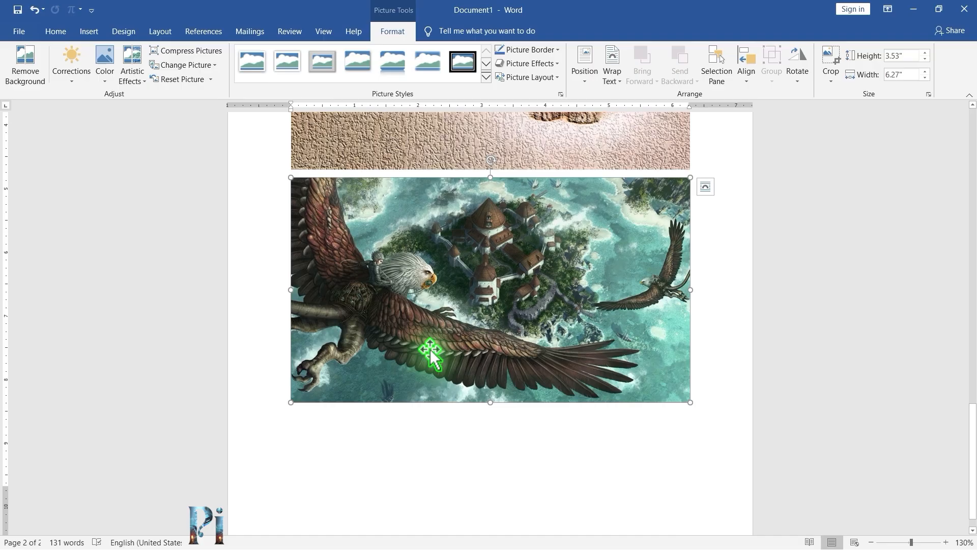
ctrl+scroll(430, 355, up, 10)
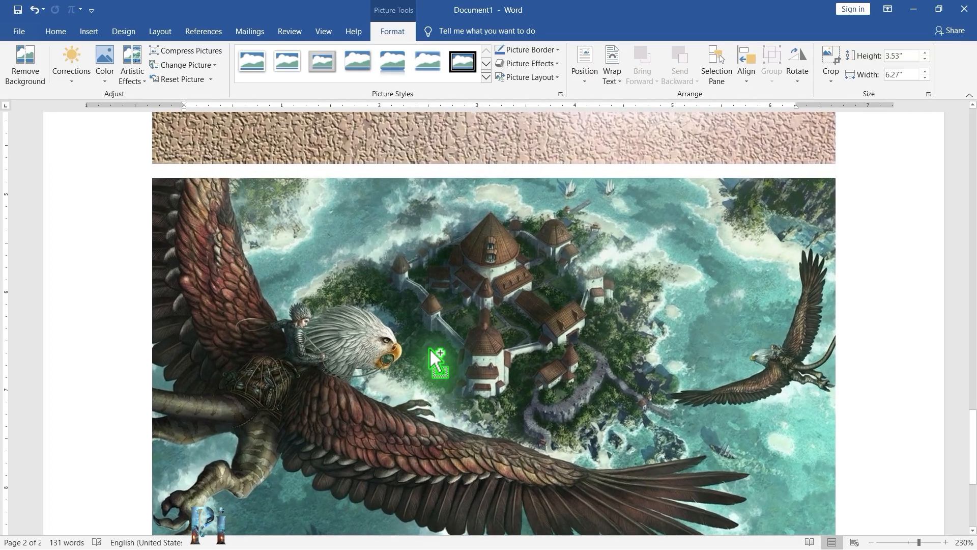
click(430, 352)
ctrl+scroll(430, 354, up, 1)
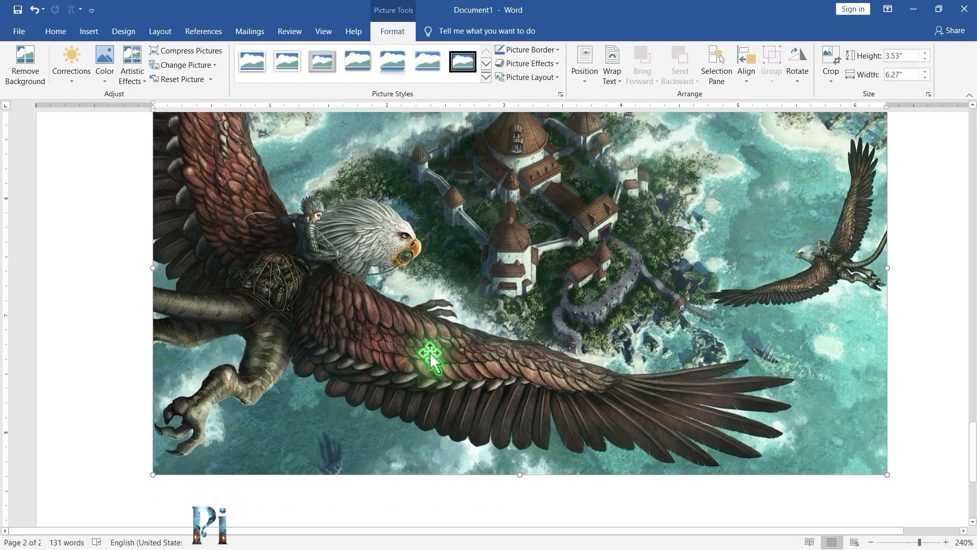
scroll(431, 355, up, 1)
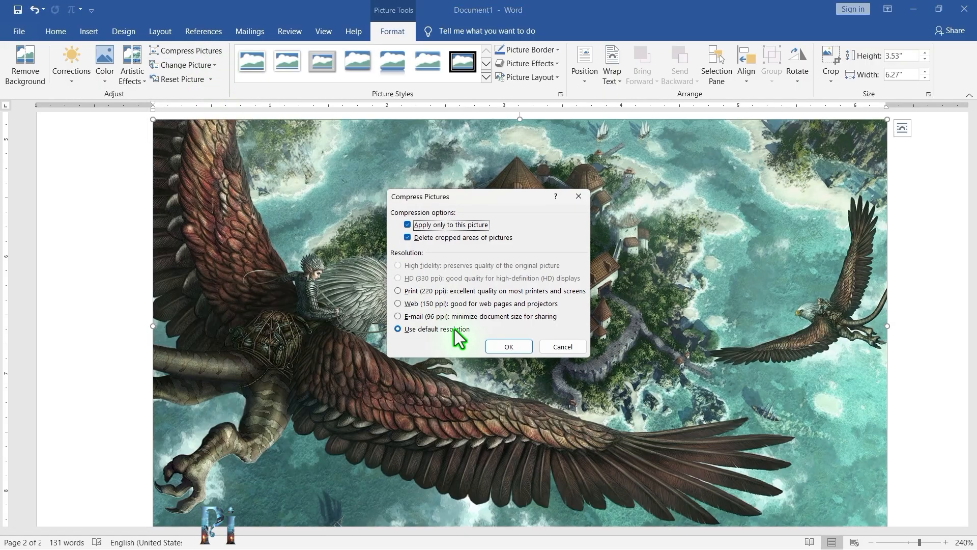
click(418, 320)
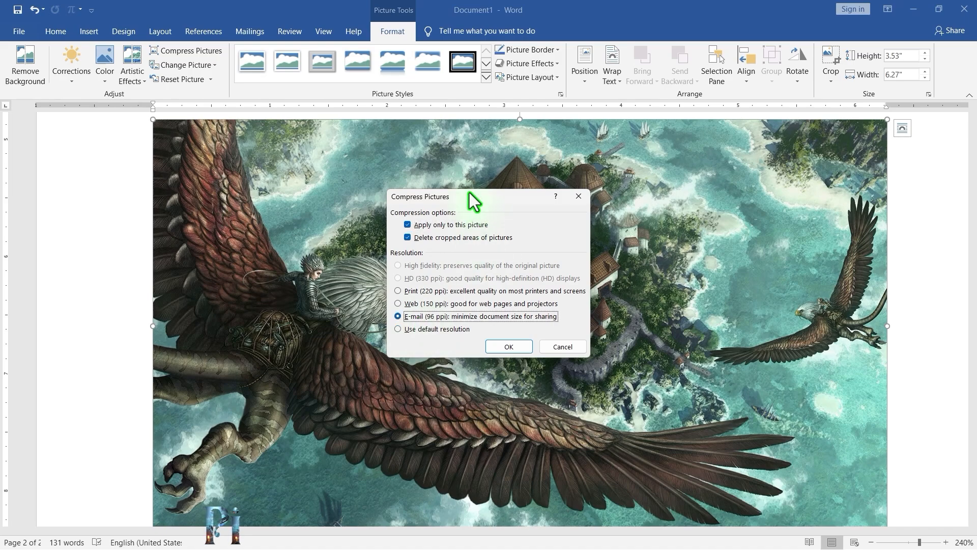
drag(470, 192, 504, 184)
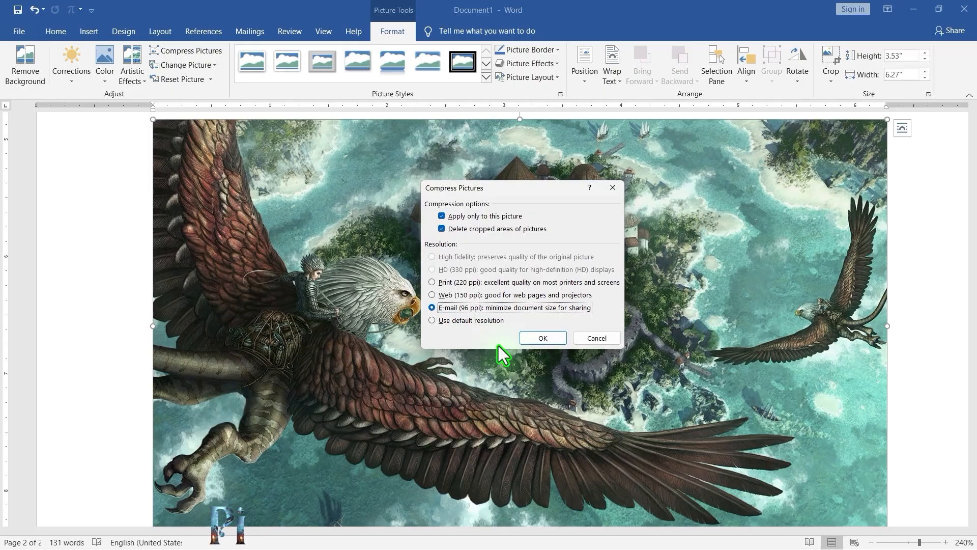
click(541, 339)
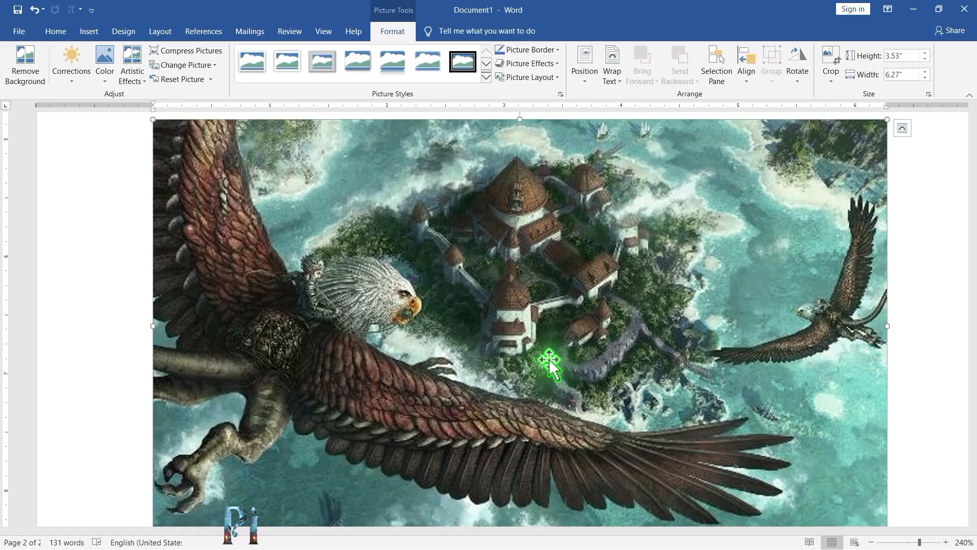
Replace the eagle and island castle picture with the ani_03 picture from the Images folder
scroll(550, 364, down, 8)
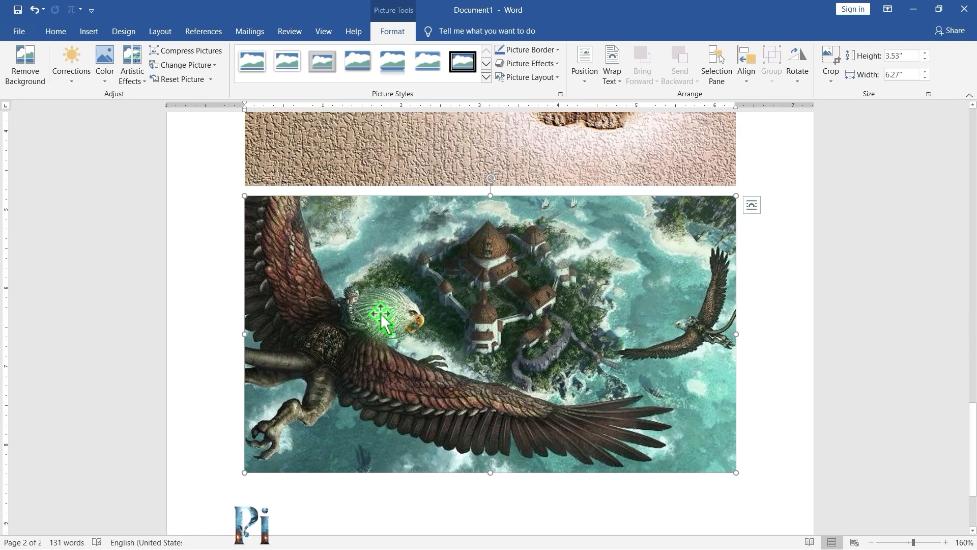
click(194, 69)
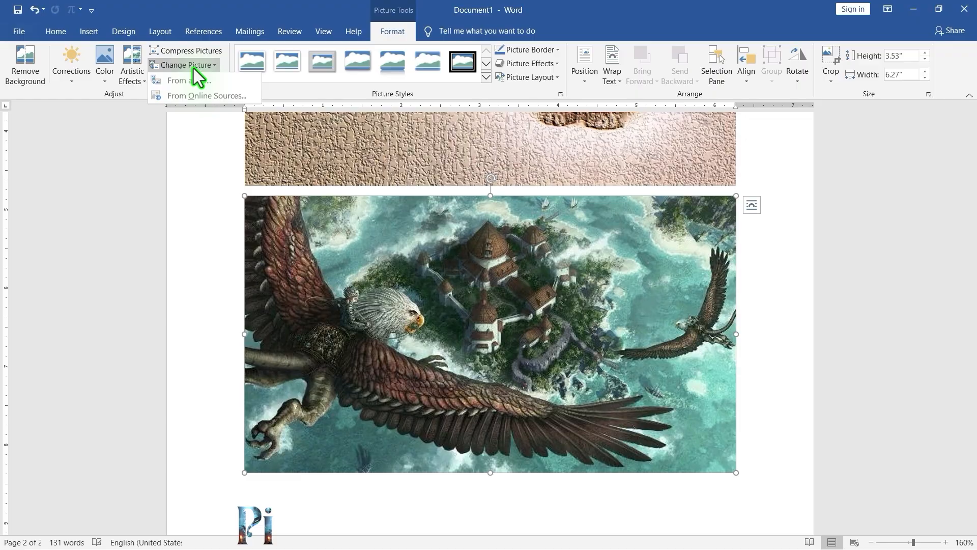
click(206, 80)
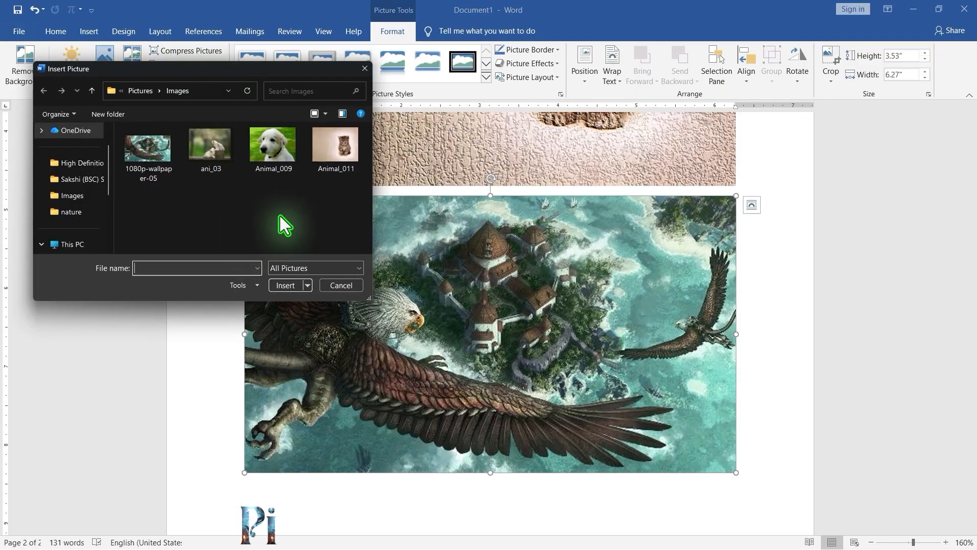
click(231, 155)
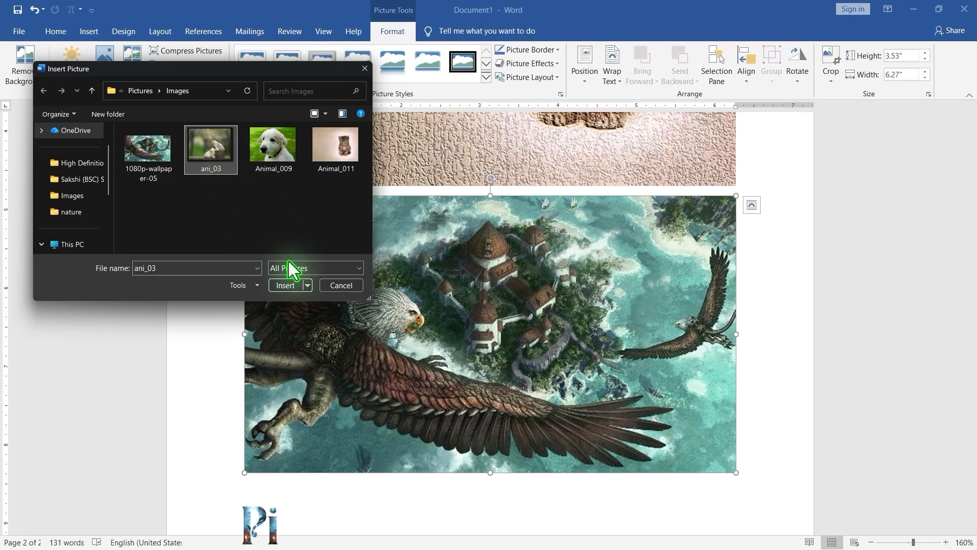
click(285, 285)
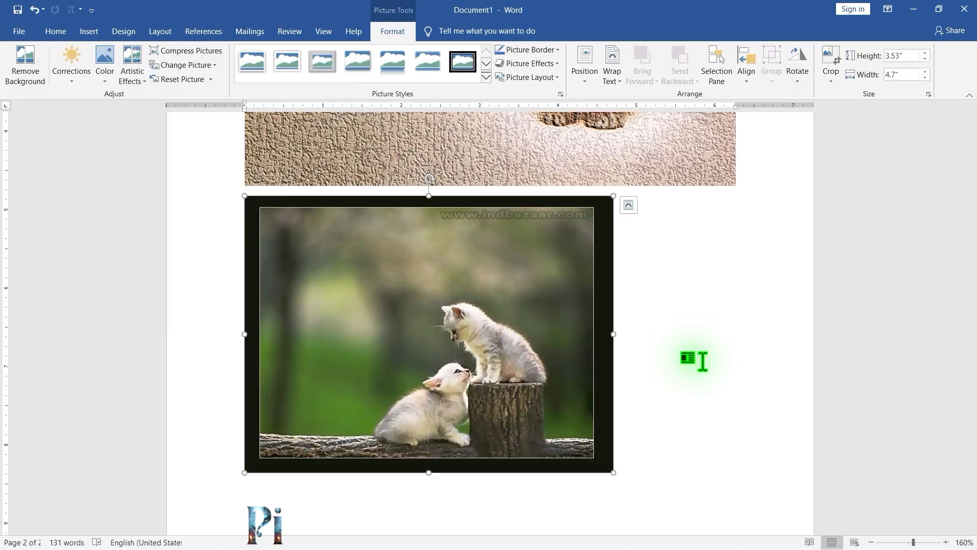
Reset the single kitten picture on the second page to clear its Cement artistic effect
scroll(702, 362, up, 3)
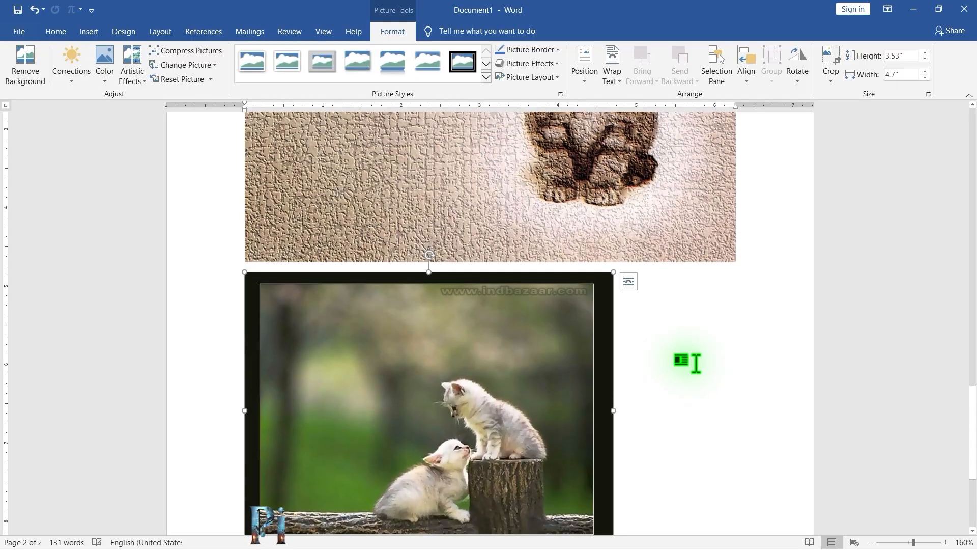
scroll(696, 363, up, 7)
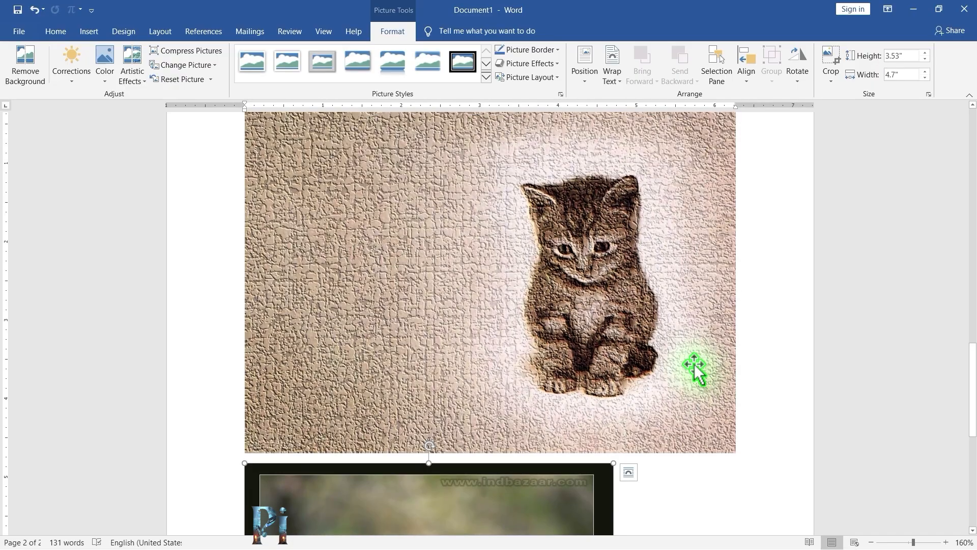
scroll(688, 373, up, 10)
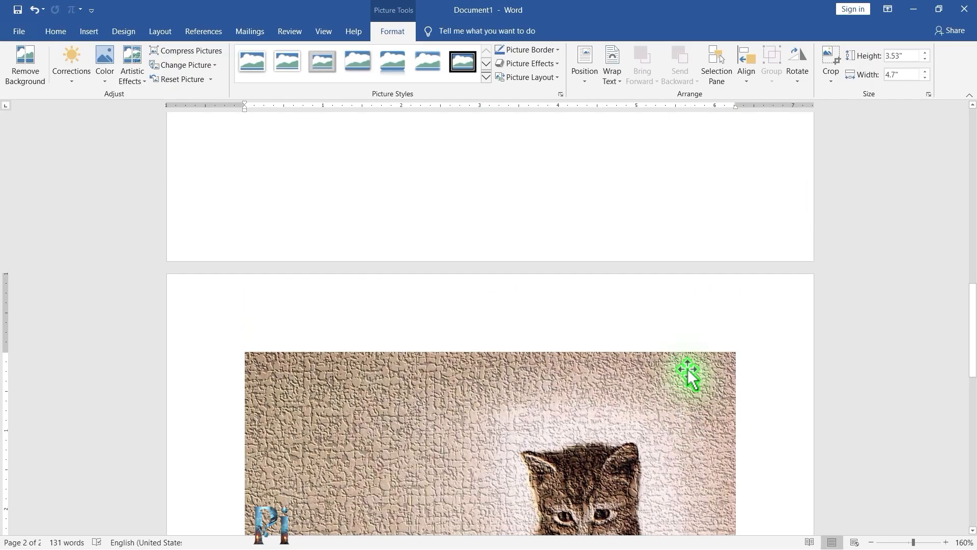
scroll(686, 371, up, 20)
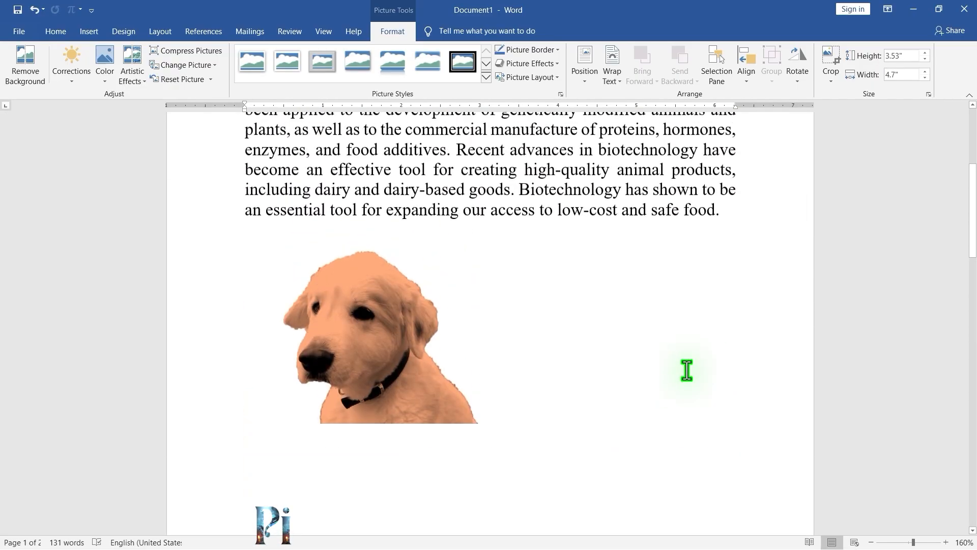
scroll(687, 369, down, 8)
scroll(687, 369, down, 15)
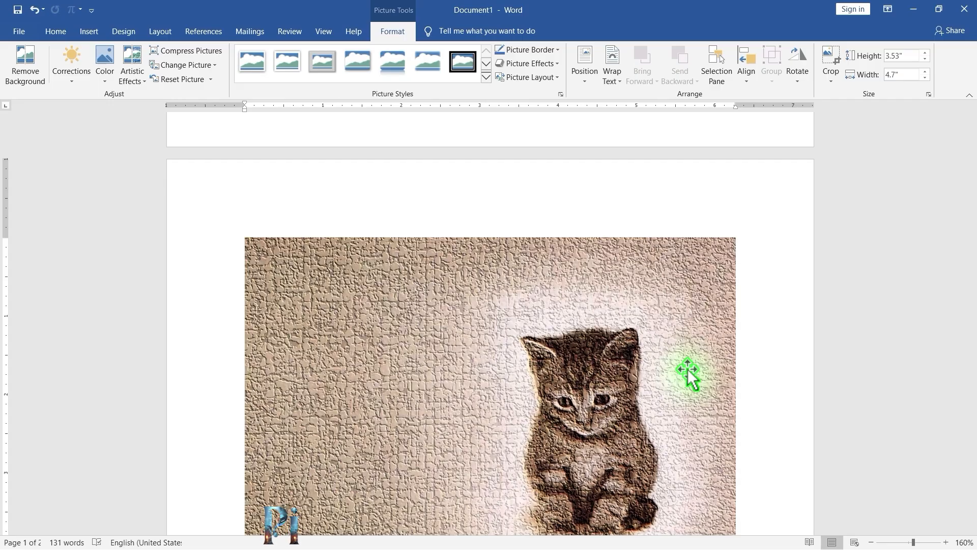
scroll(689, 374, down, 2)
click(541, 377)
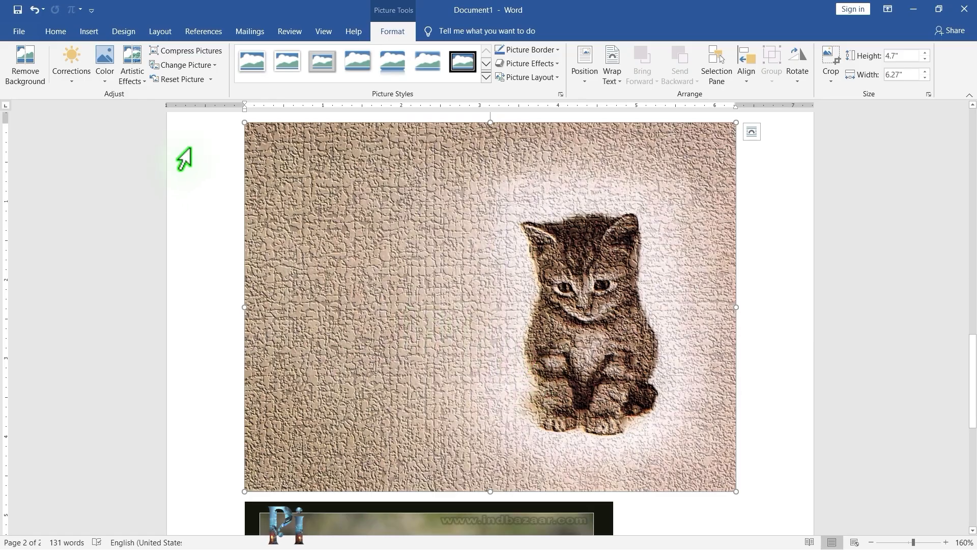
click(182, 79)
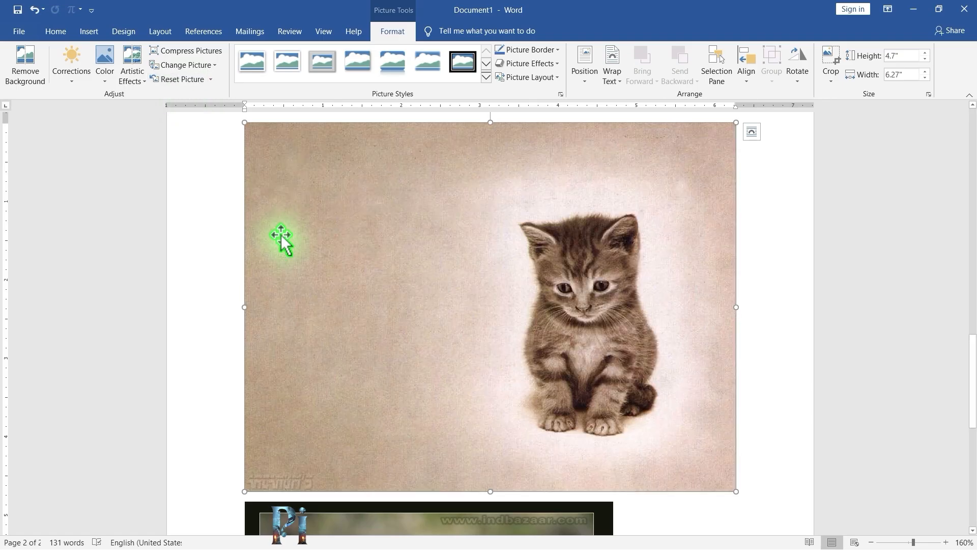
Reset the orange dog picture to restore its original colors and background
scroll(419, 298, up, 8)
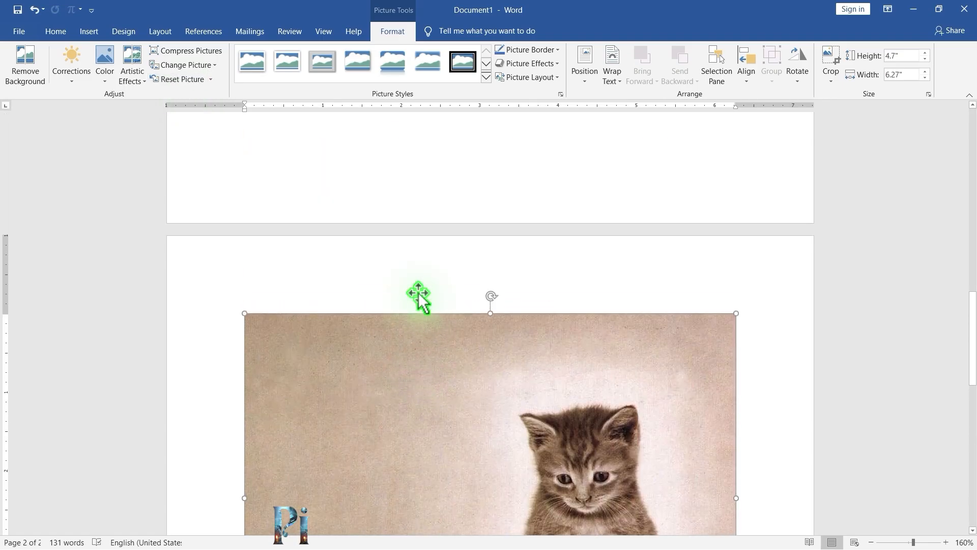
scroll(419, 293, up, 5)
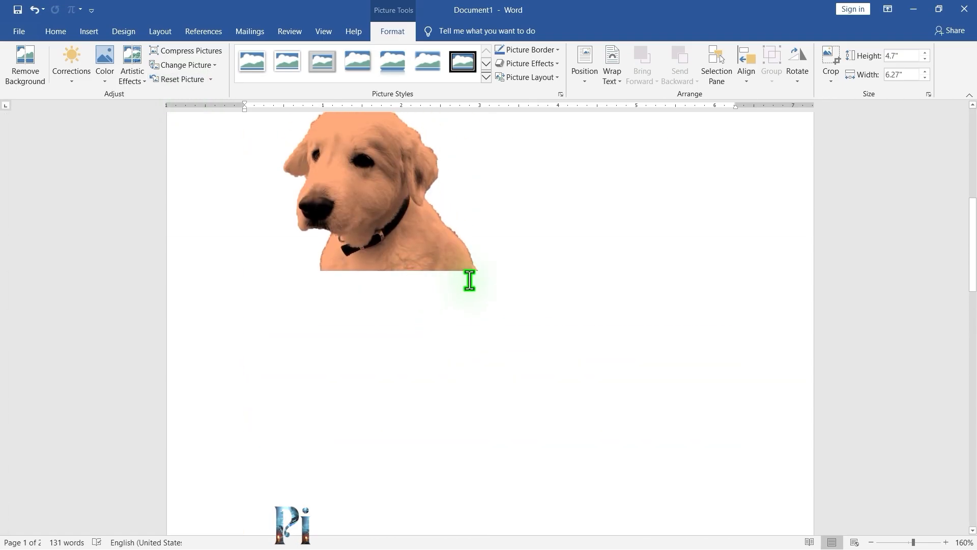
click(361, 239)
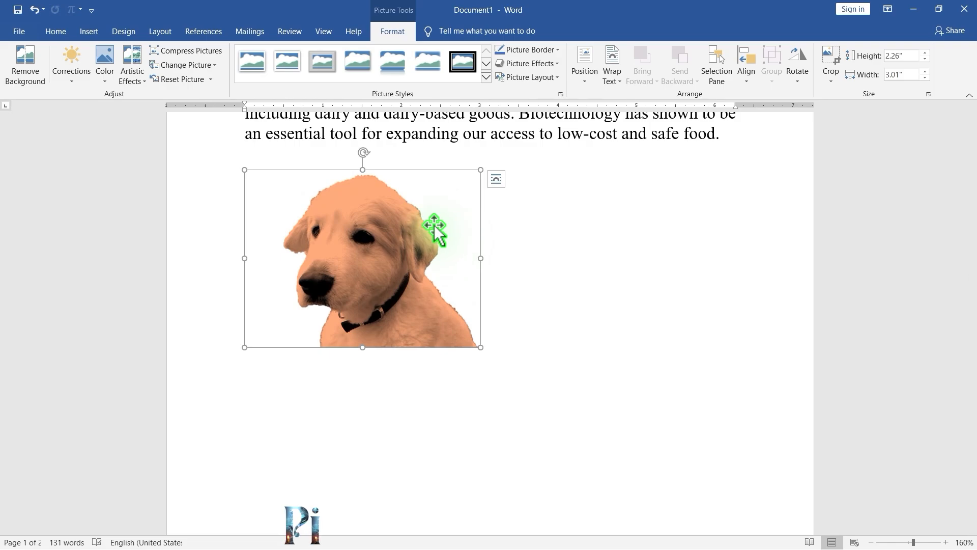
click(185, 81)
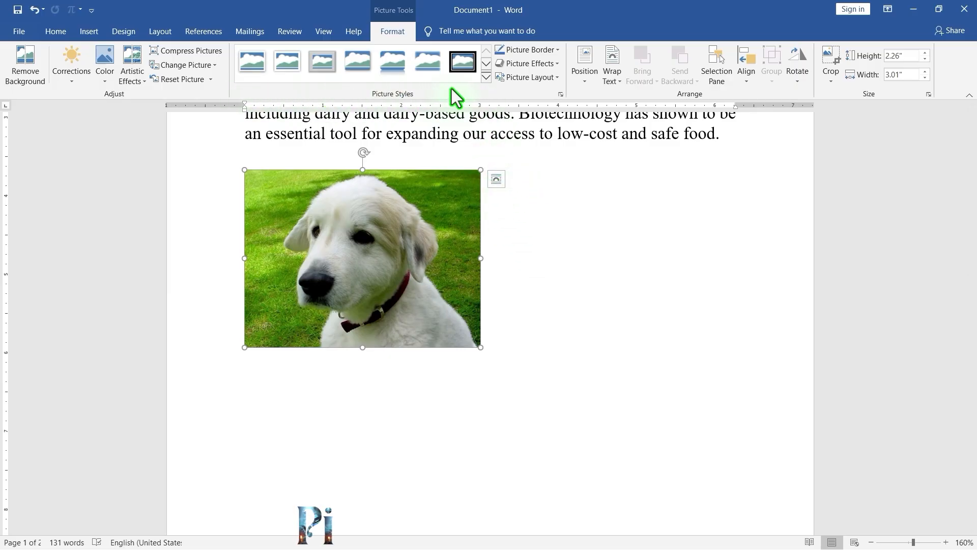
Try a metal rounded rectangle picture style on the dog picture and reset the picture
click(485, 77)
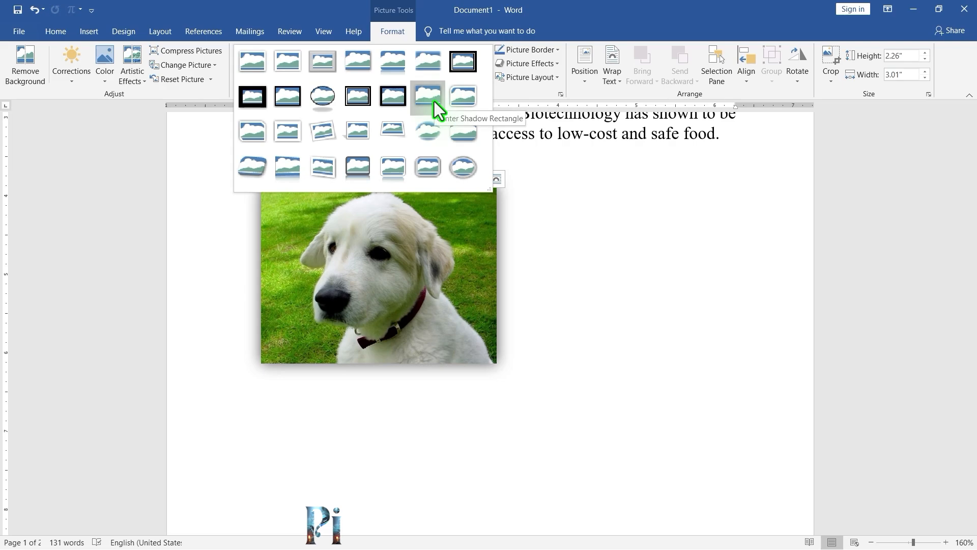
click(610, 321)
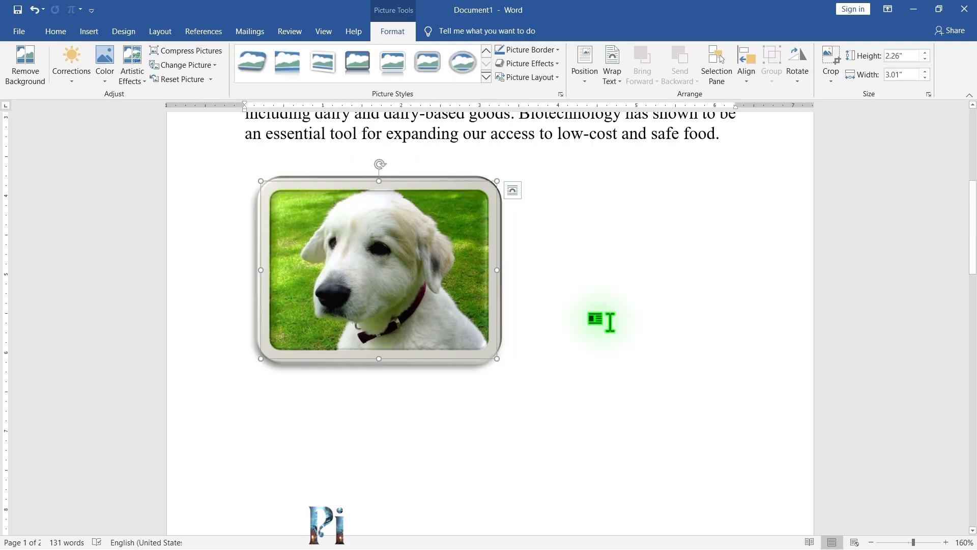
click(179, 80)
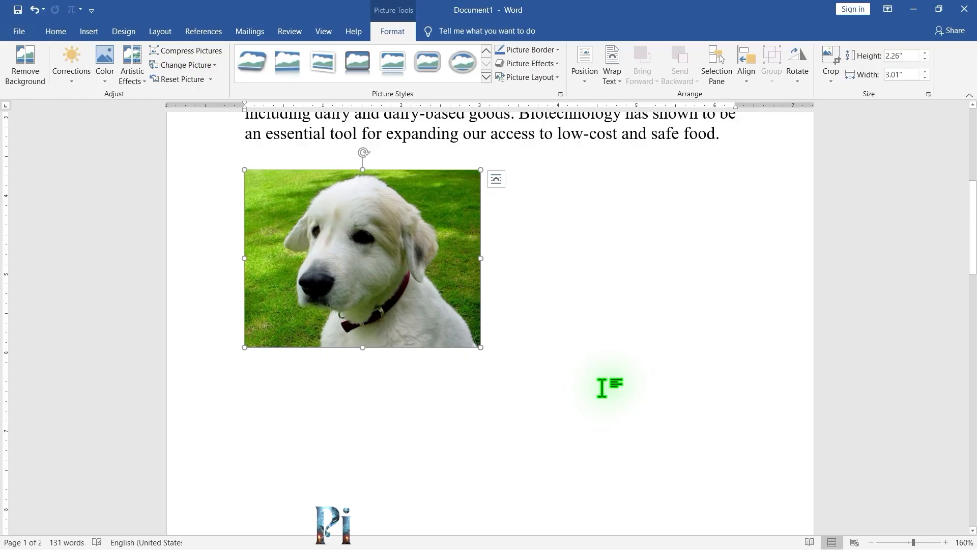
Add a red border with a 3 pt weight to the dog picture
click(558, 50)
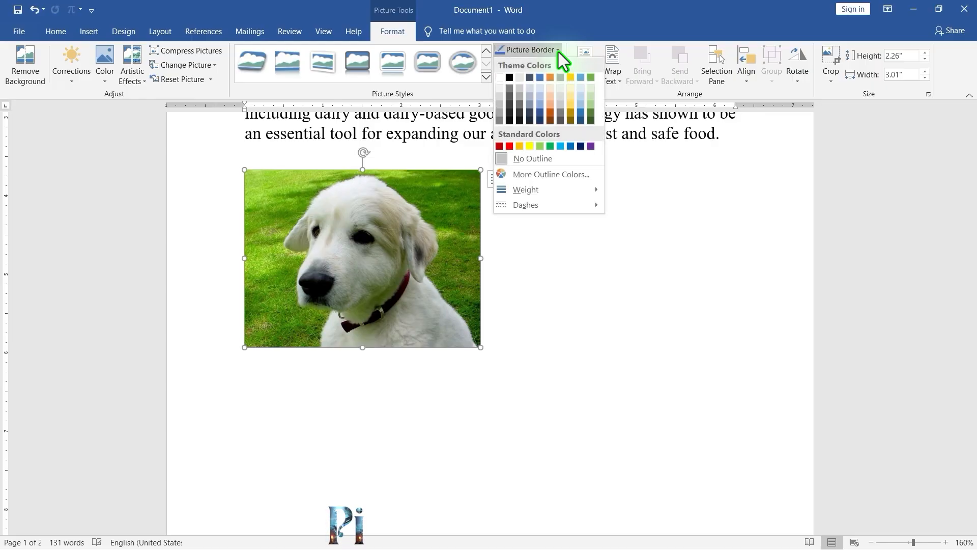
click(558, 51)
click(556, 49)
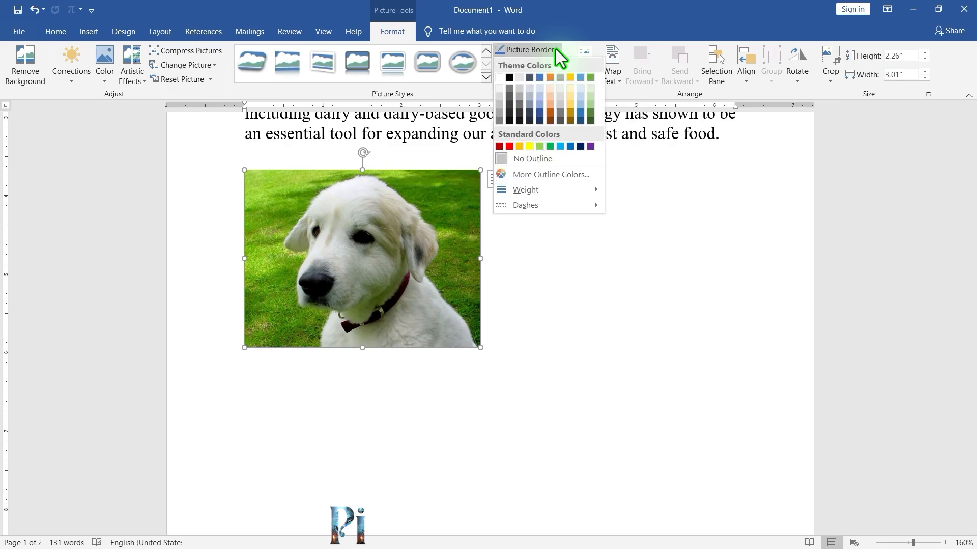
click(509, 147)
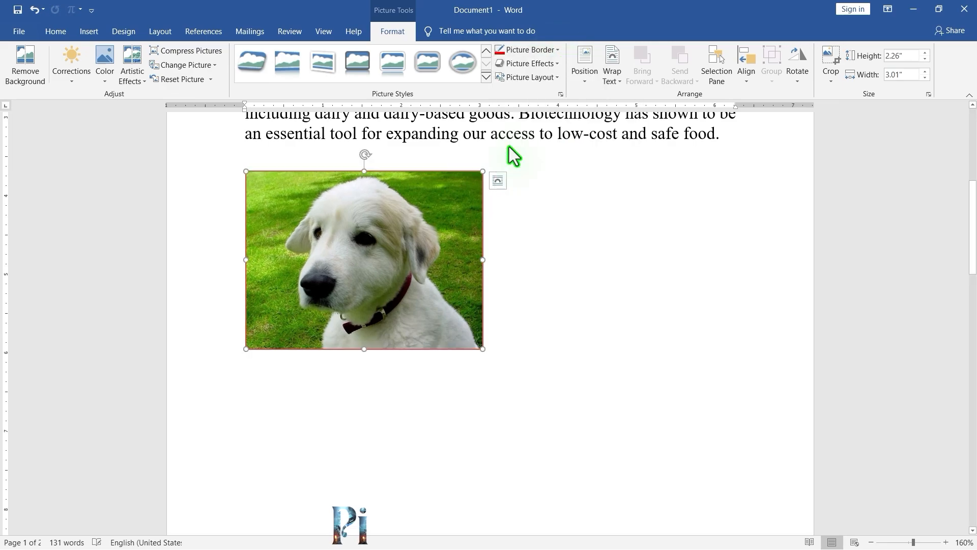
click(554, 50)
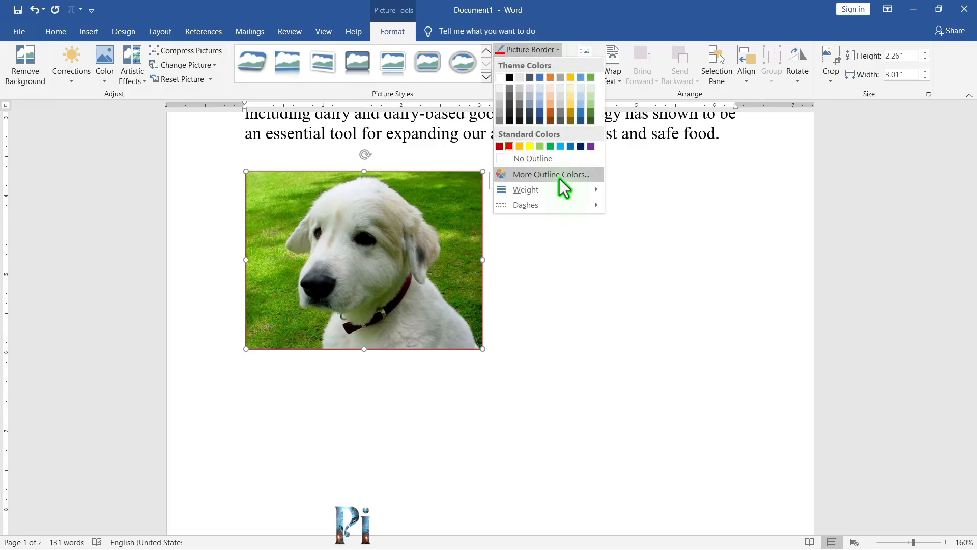
mouse_move(561, 190)
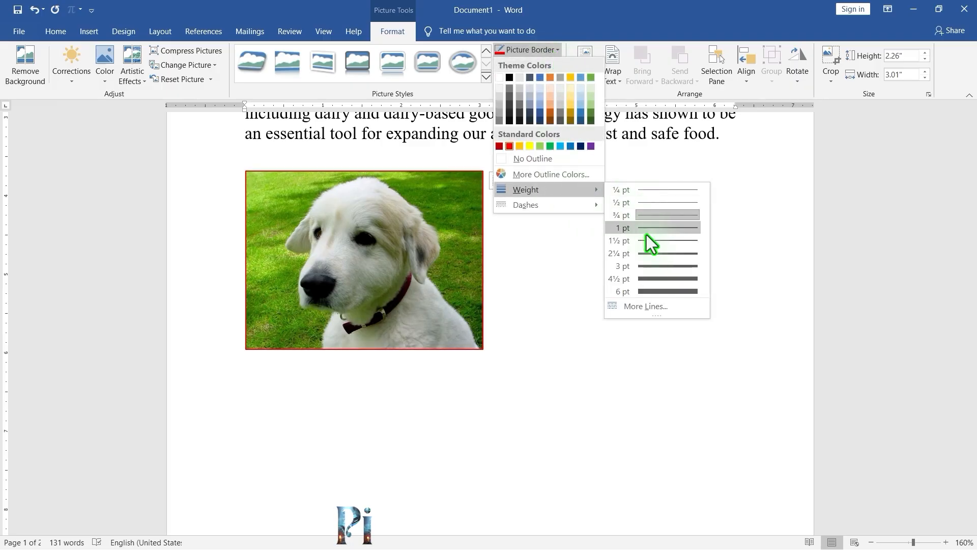
click(648, 267)
click(647, 268)
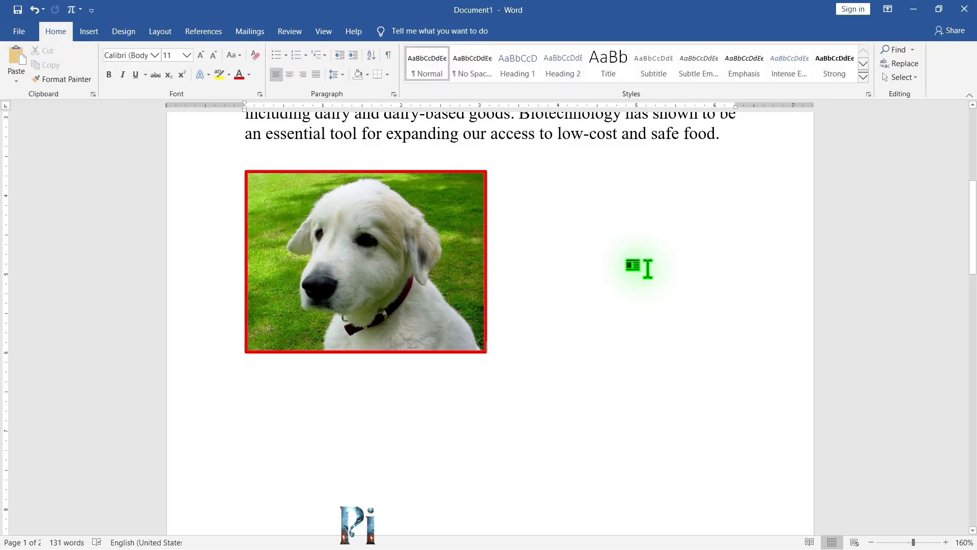
Change the dog picture's border to the square-dot dashed line style
click(427, 283)
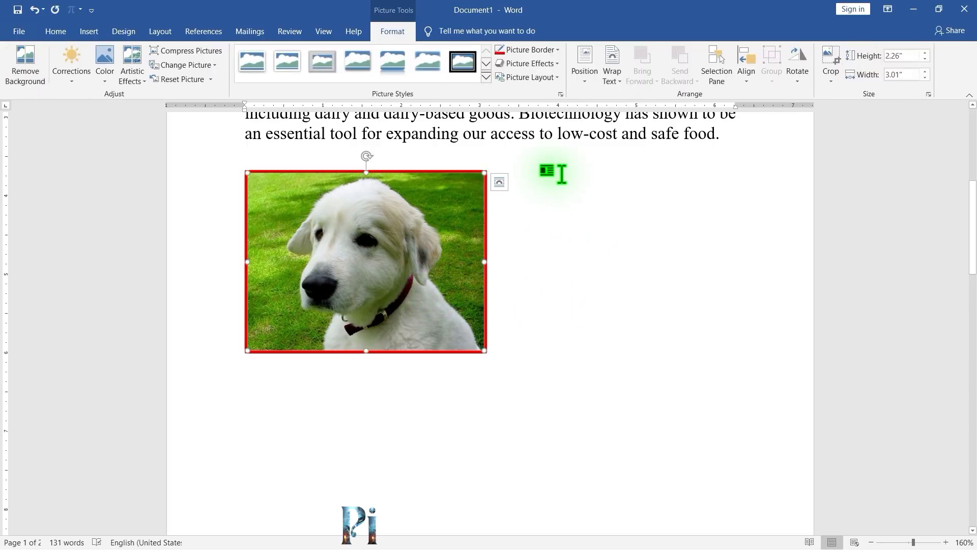
click(549, 51)
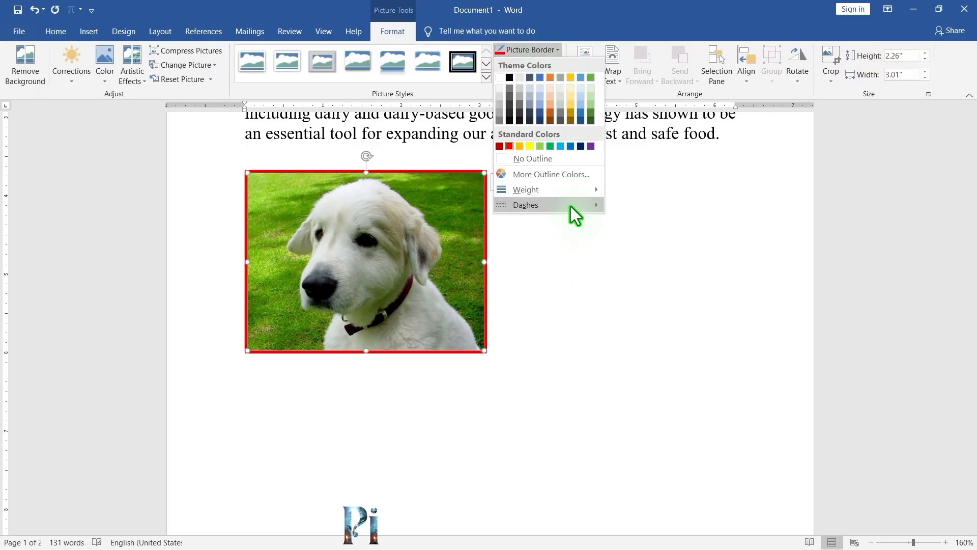
mouse_move(570, 206)
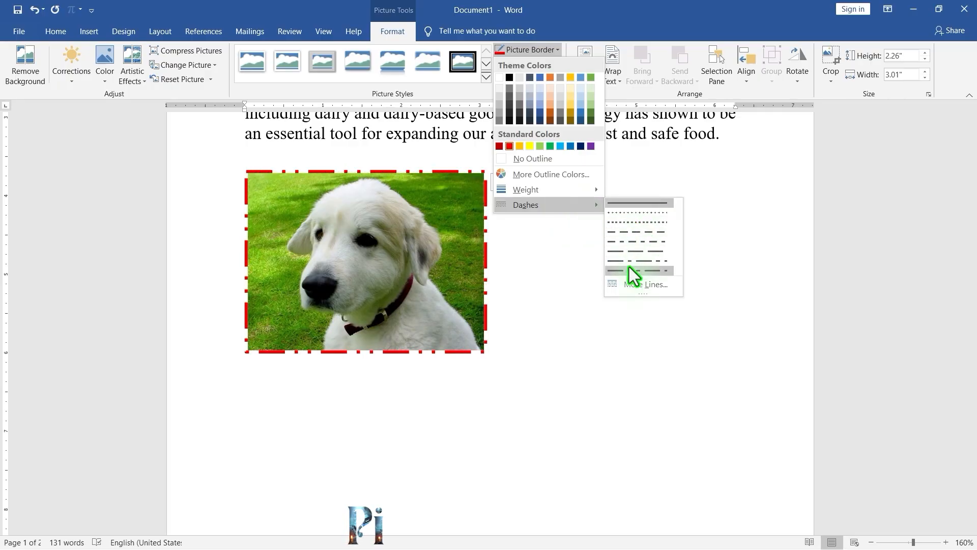
click(628, 222)
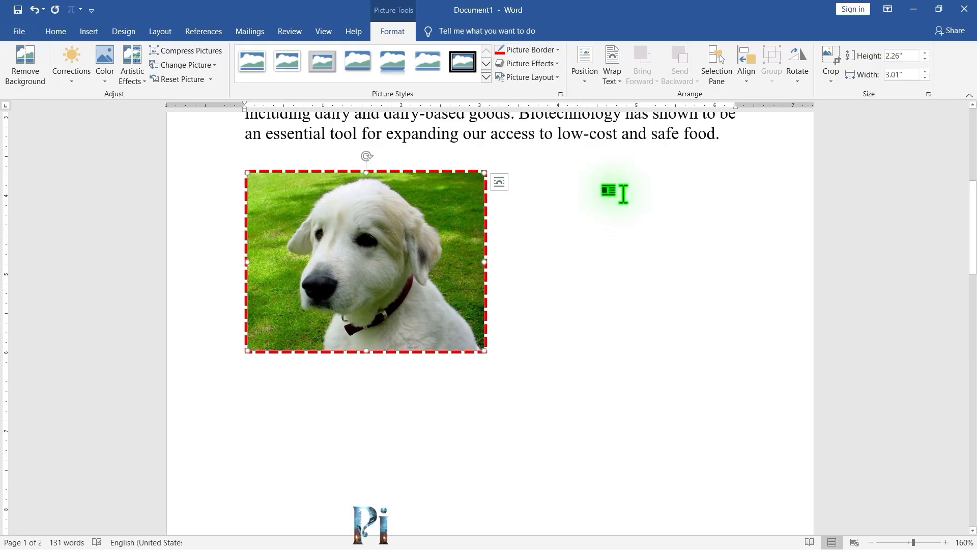
Remove the border from the dog picture with No Outline
click(549, 50)
click(549, 161)
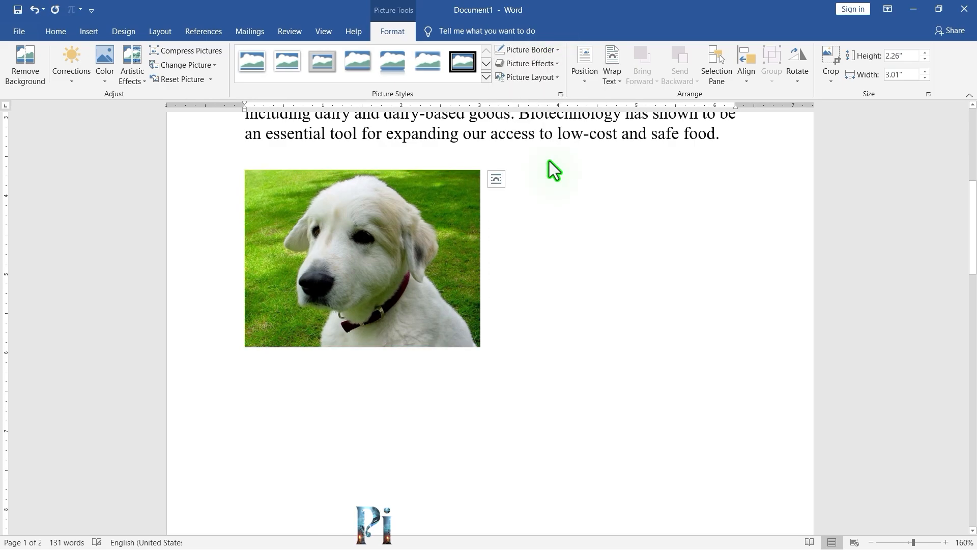
click(632, 278)
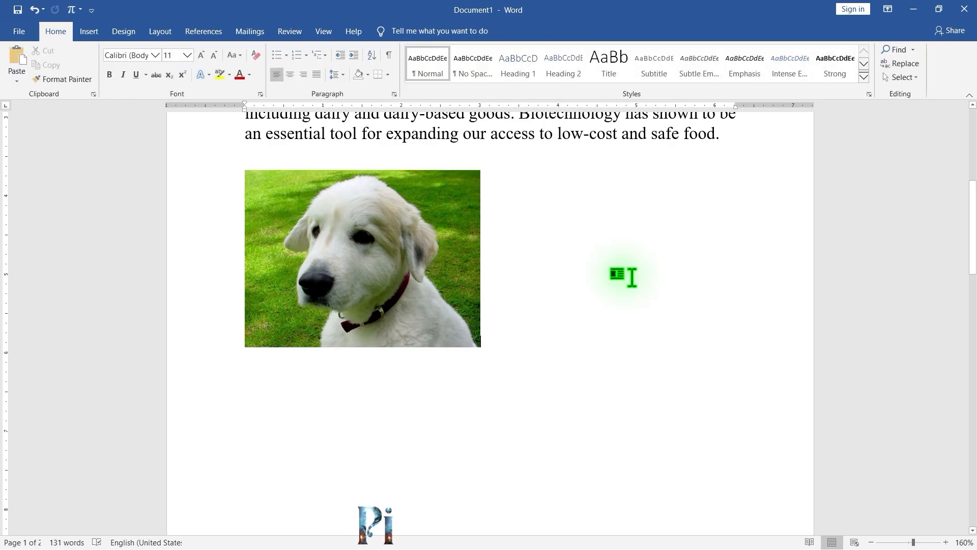
Apply an outer shadow effect offset to the left to the dog picture
click(458, 207)
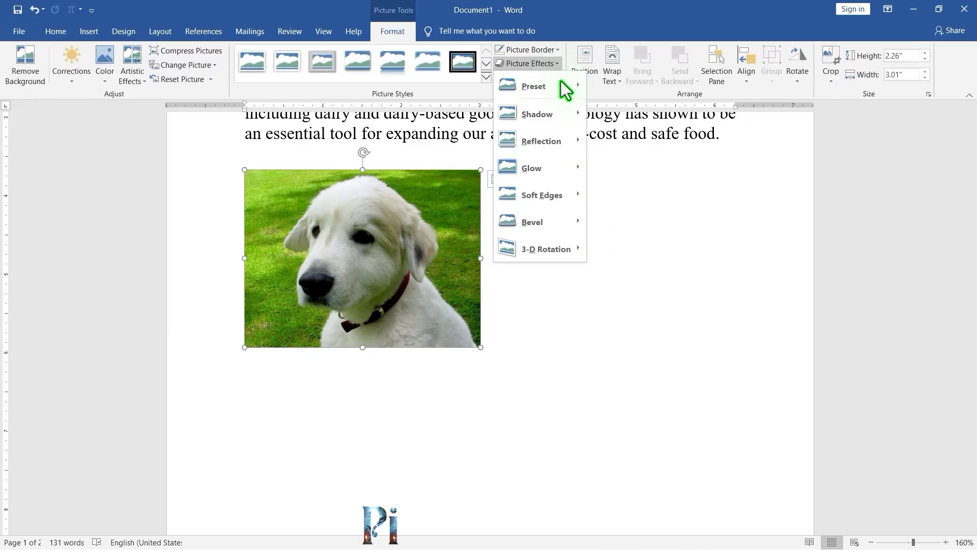
mouse_move(548, 112)
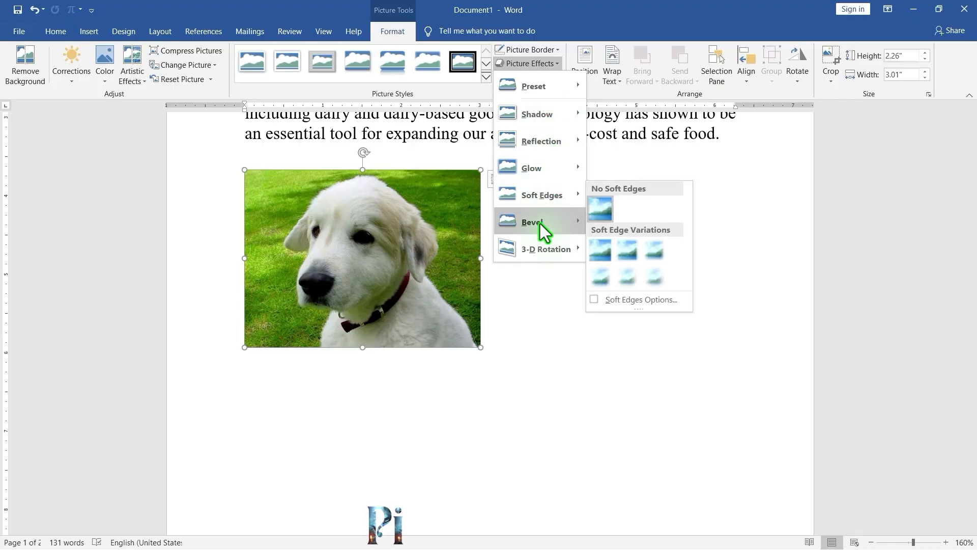
mouse_move(542, 255)
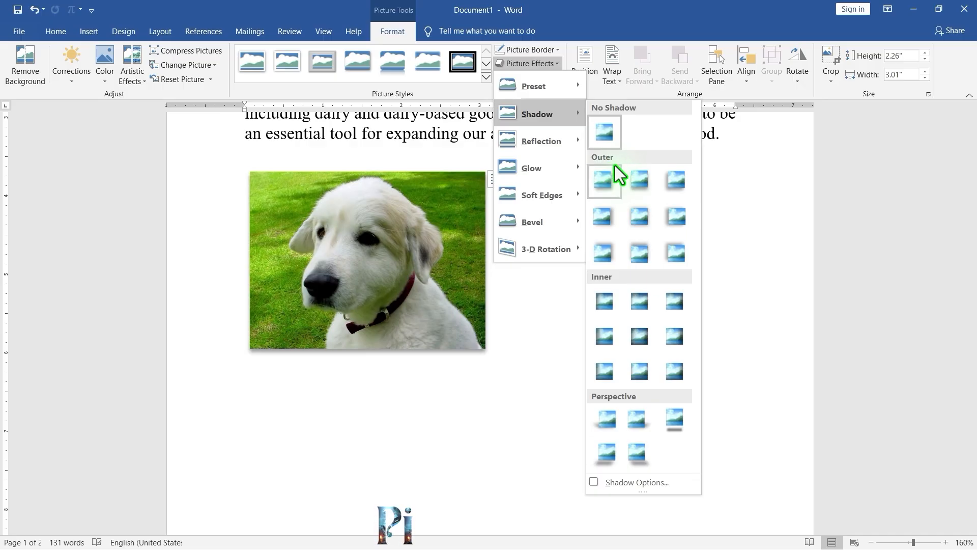
click(670, 217)
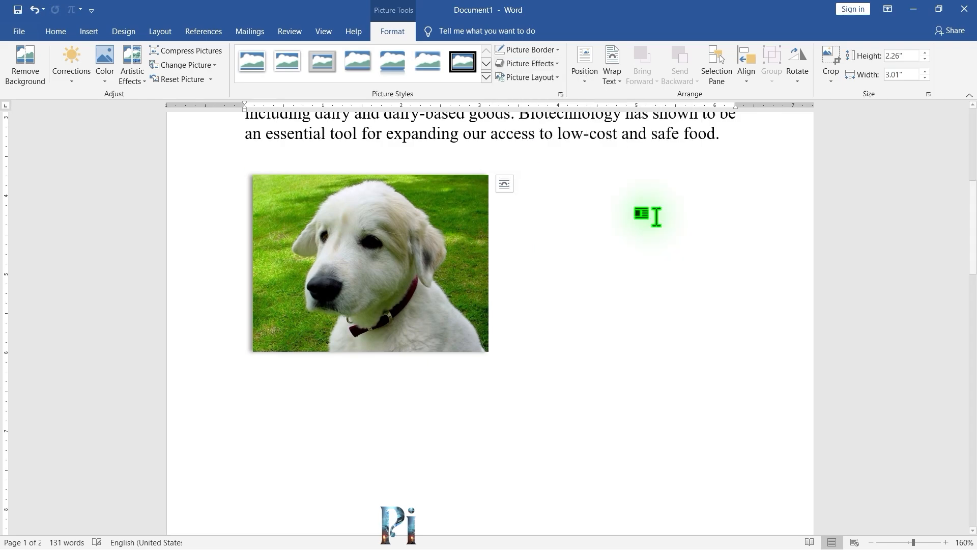
Remove the shadow from the dog picture with the No Shadow effect
click(620, 266)
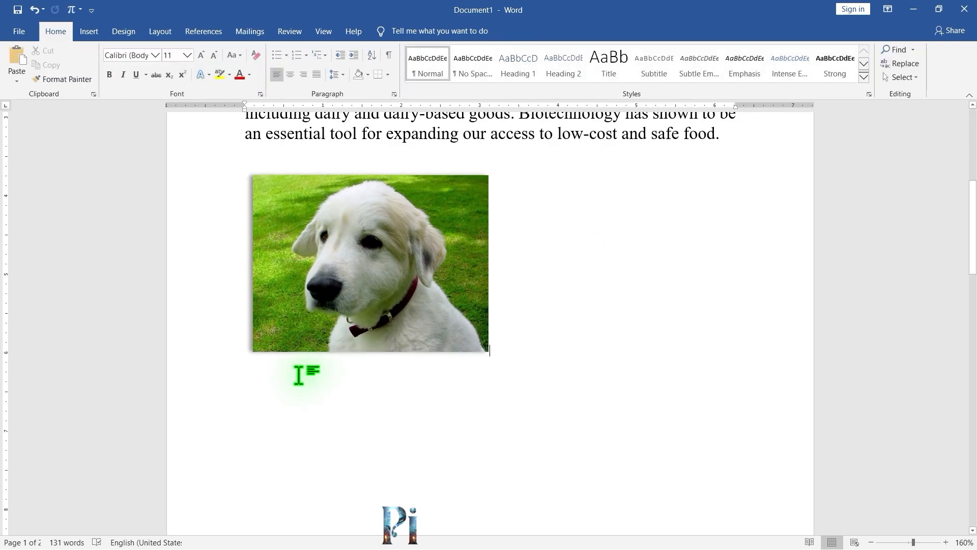
scroll(251, 293, up, 7)
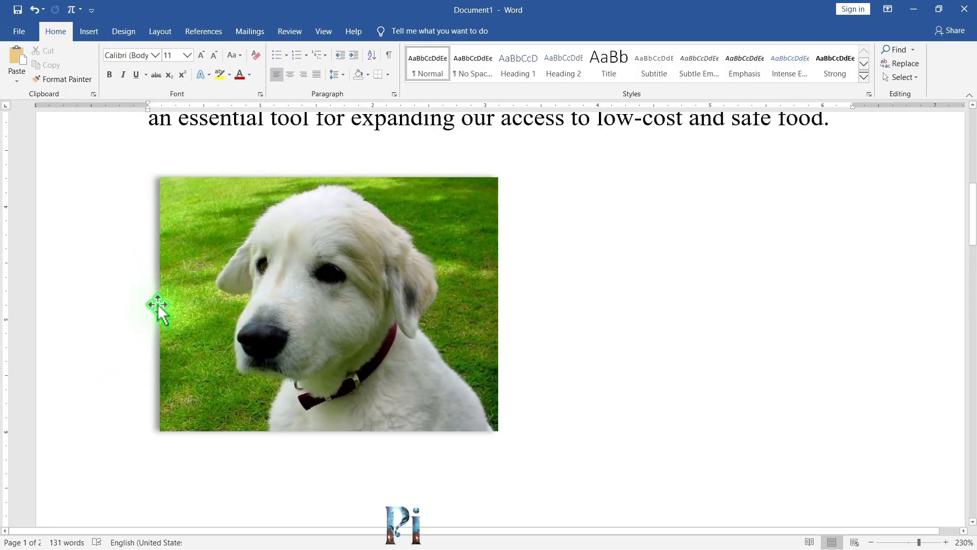
click(328, 201)
click(396, 29)
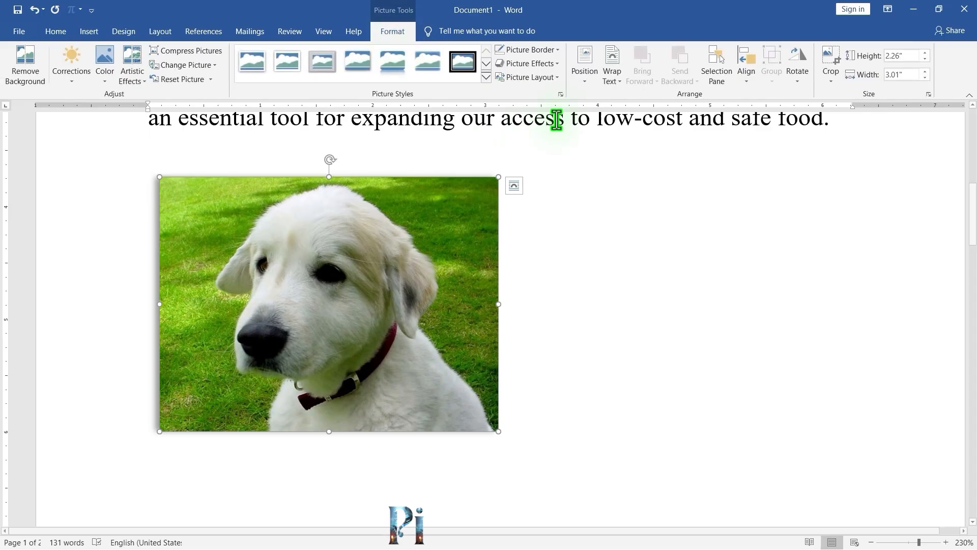
click(553, 64)
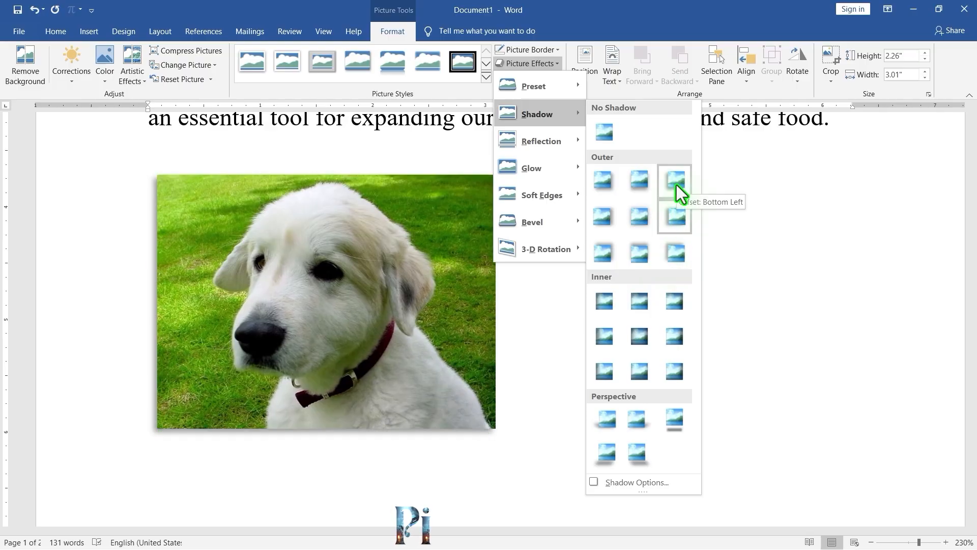
click(603, 133)
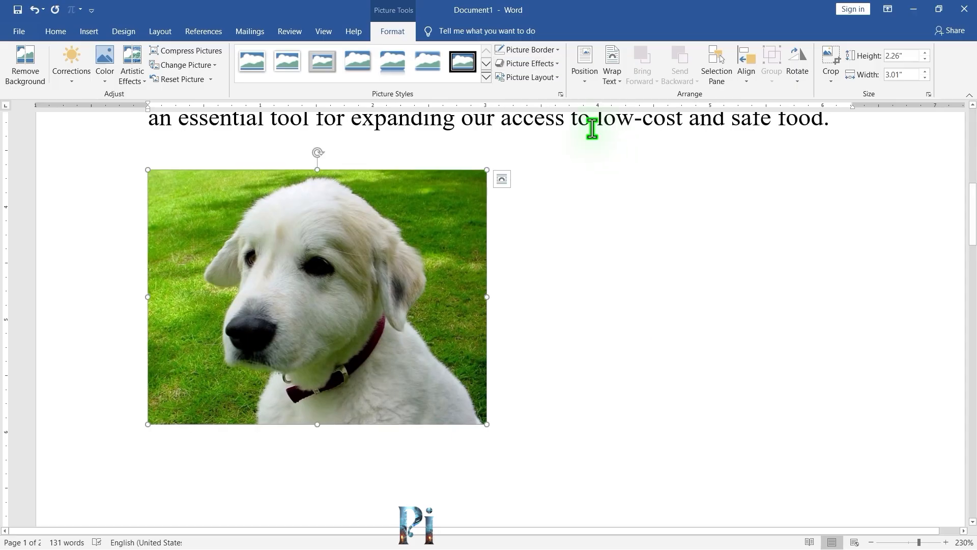
click(555, 50)
click(558, 33)
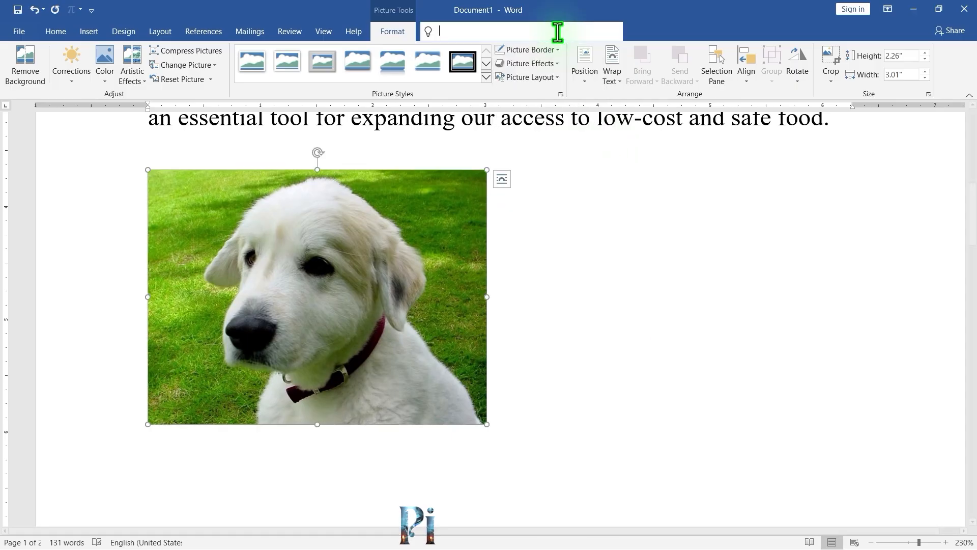
click(599, 208)
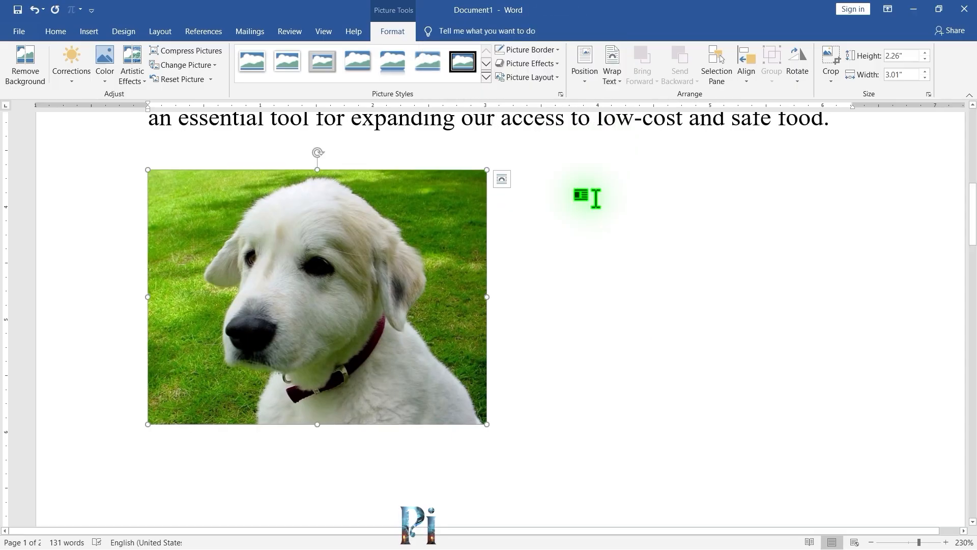
Try the centre reflection variation, offset slightly below the dog picture, and undo it
click(548, 63)
mouse_move(560, 143)
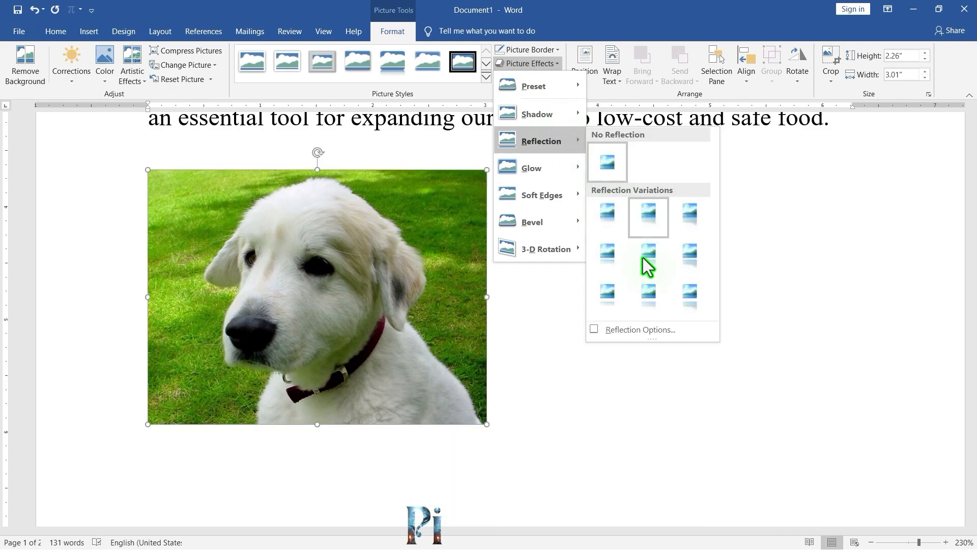
click(647, 254)
scroll(662, 265, down, 2)
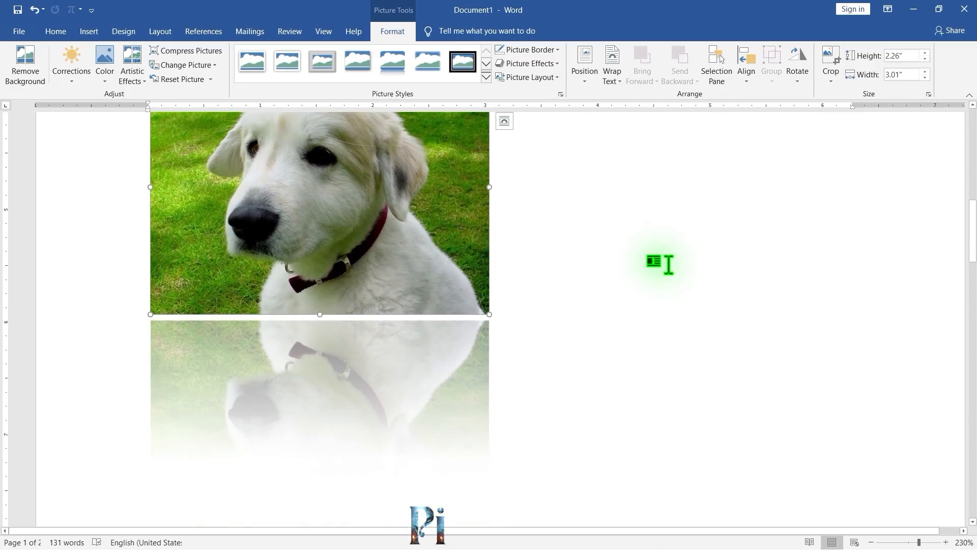
scroll(660, 264, up, 1)
key(ctrl+z)
click(552, 66)
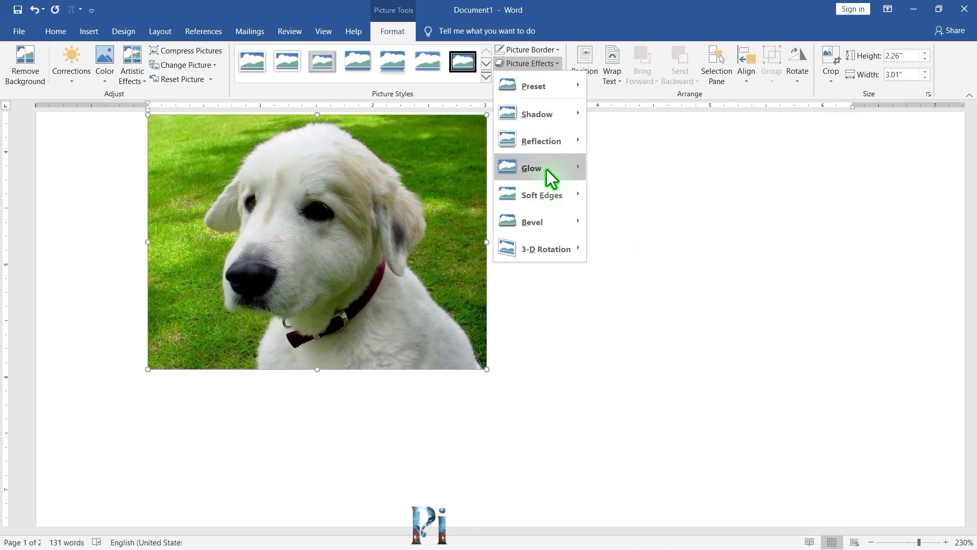
mouse_move(547, 176)
mouse_move(551, 194)
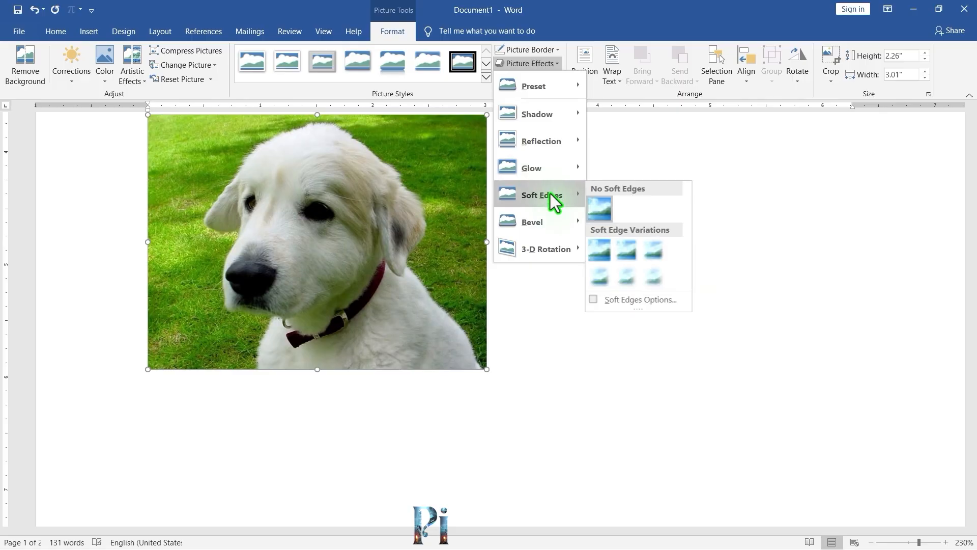
mouse_move(544, 225)
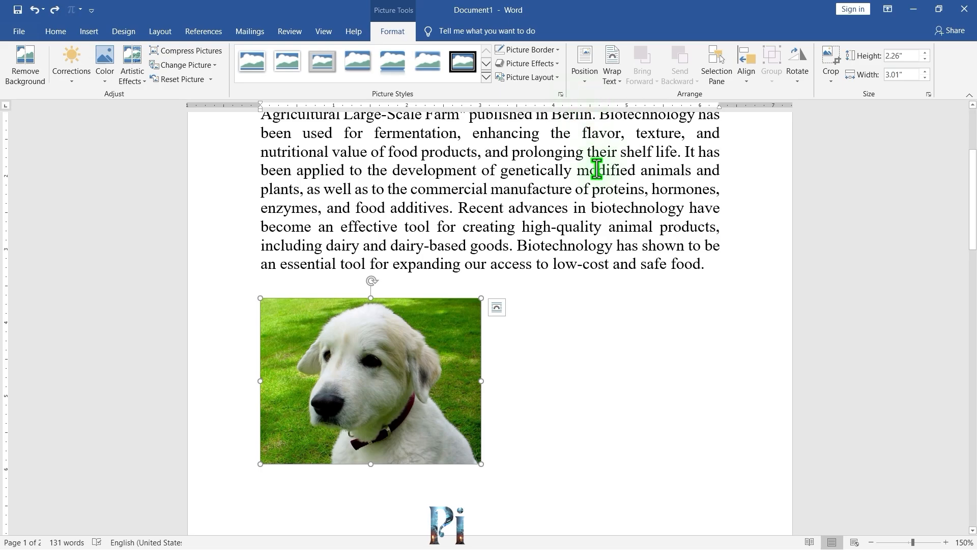
Position the dog picture at the middle left of the page with square text wrapping
ctrl+scroll(596, 168, down, 6)
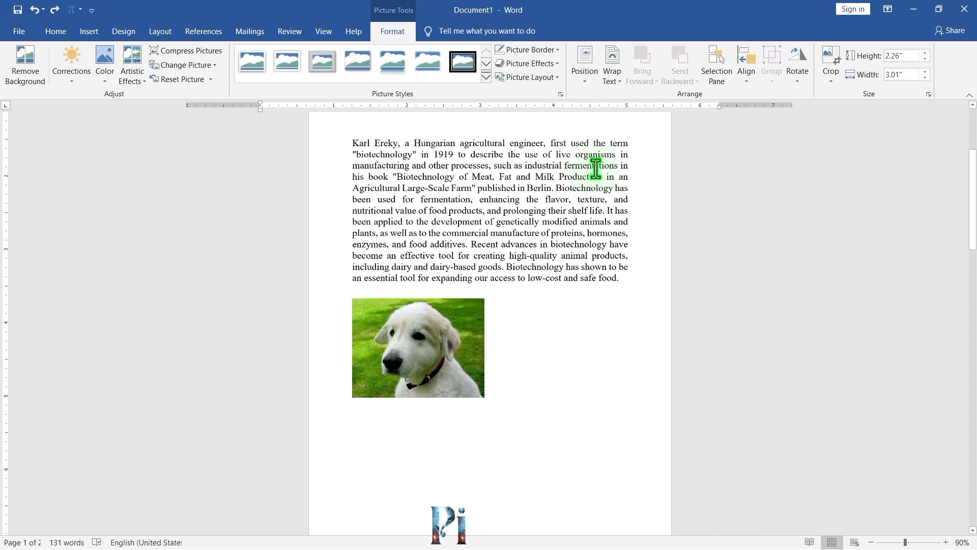
ctrl+scroll(599, 175, down, 3)
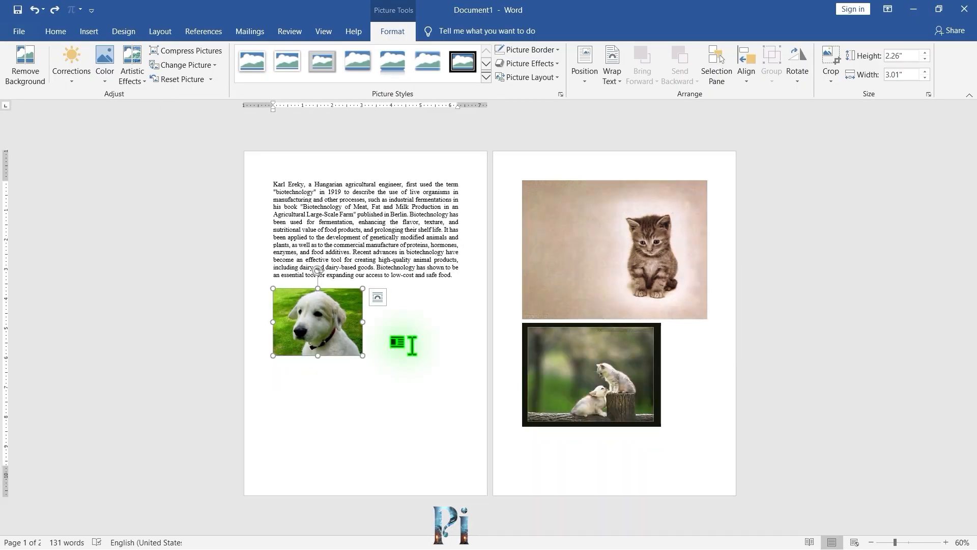
click(586, 84)
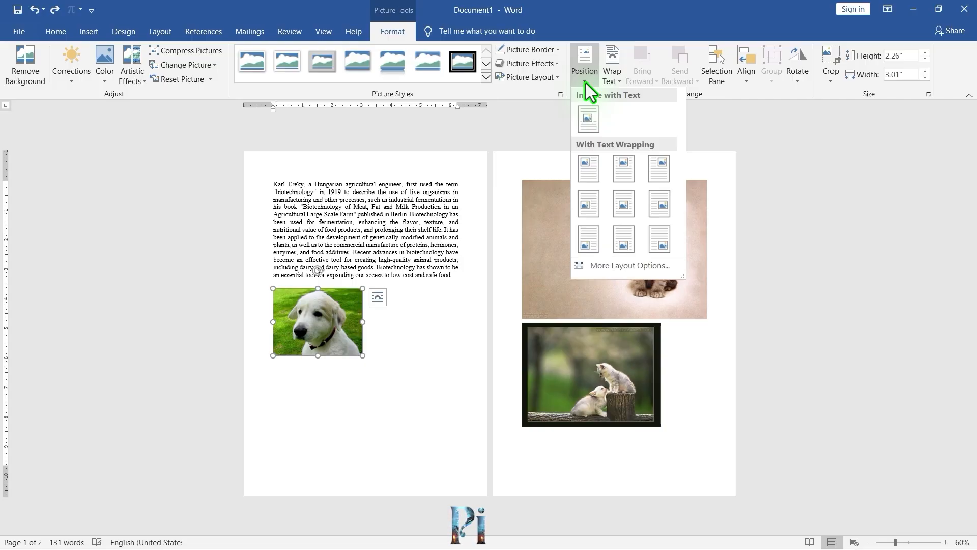
click(586, 84)
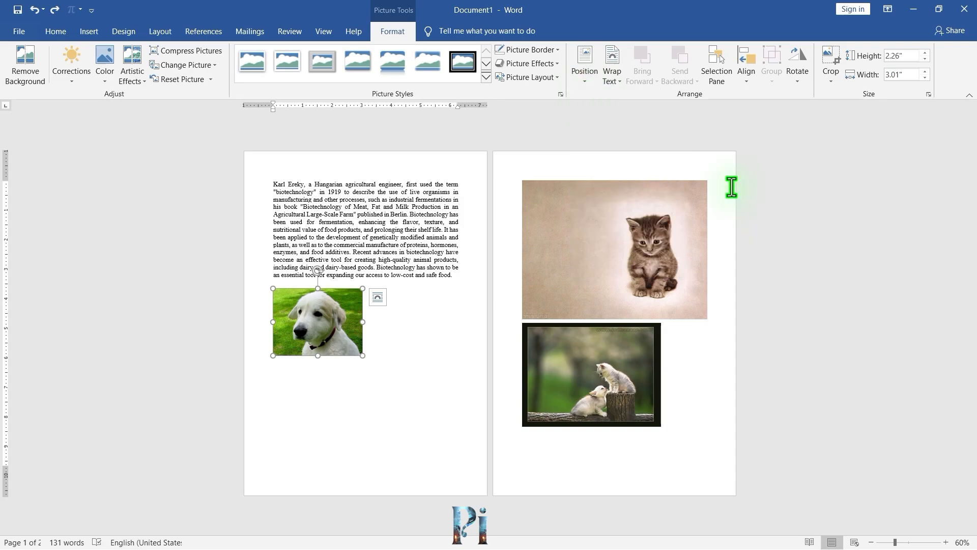
click(584, 78)
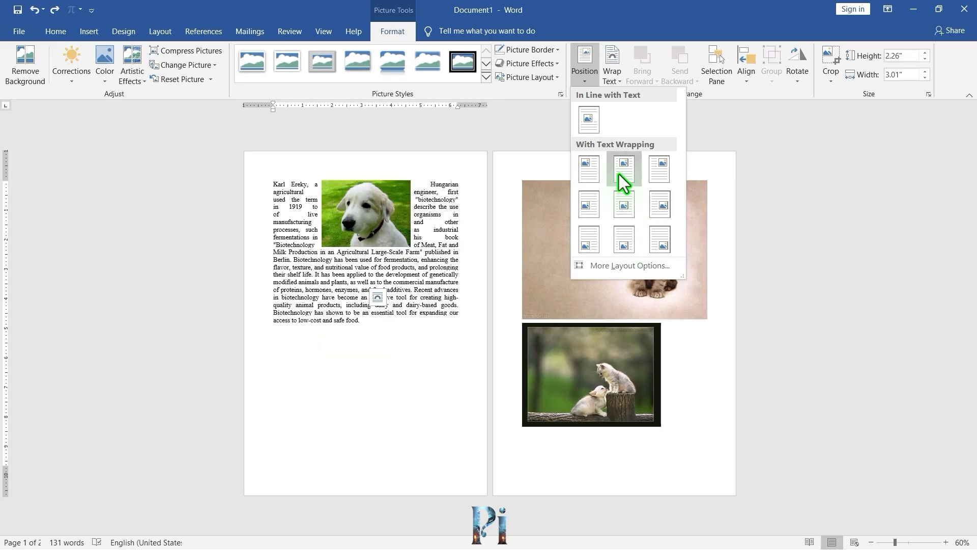
key(Escape)
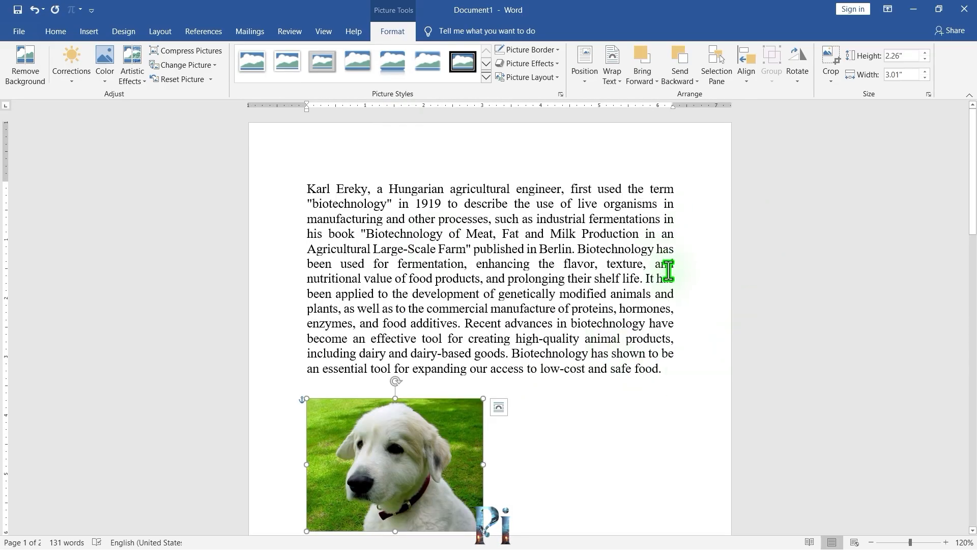
Set the dog picture's text wrapping to Top and Bottom and move it into the middle of the paragraph
scroll(552, 345, down, 1)
scroll(552, 345, down, 1)
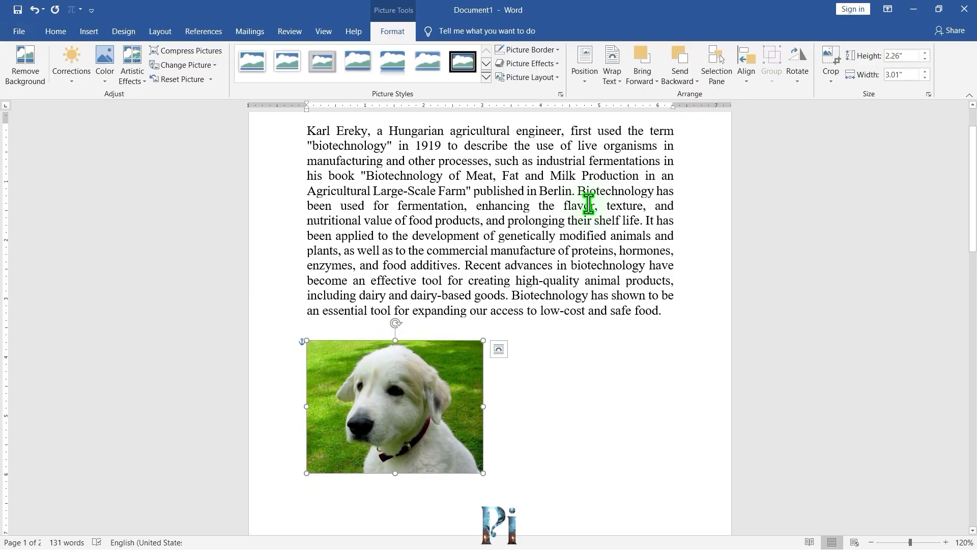
click(610, 74)
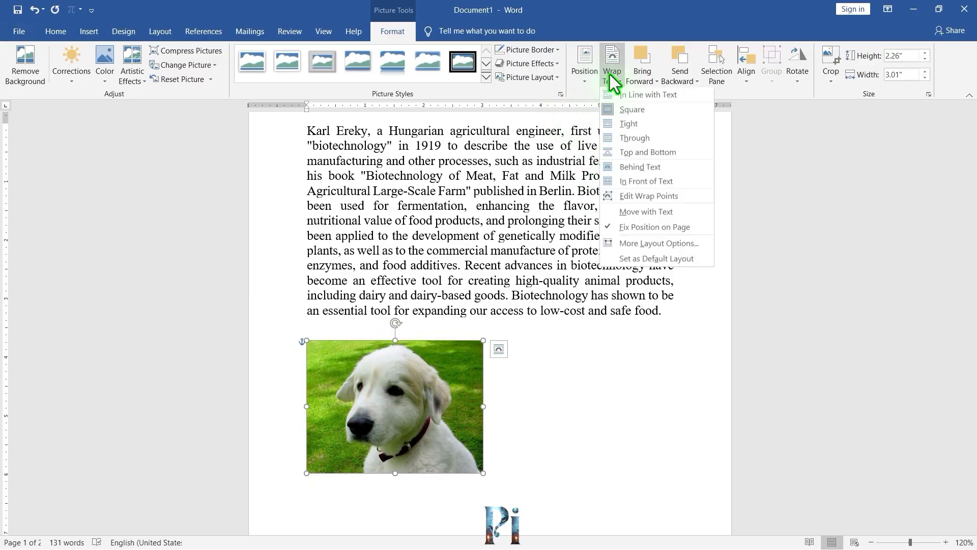
click(673, 109)
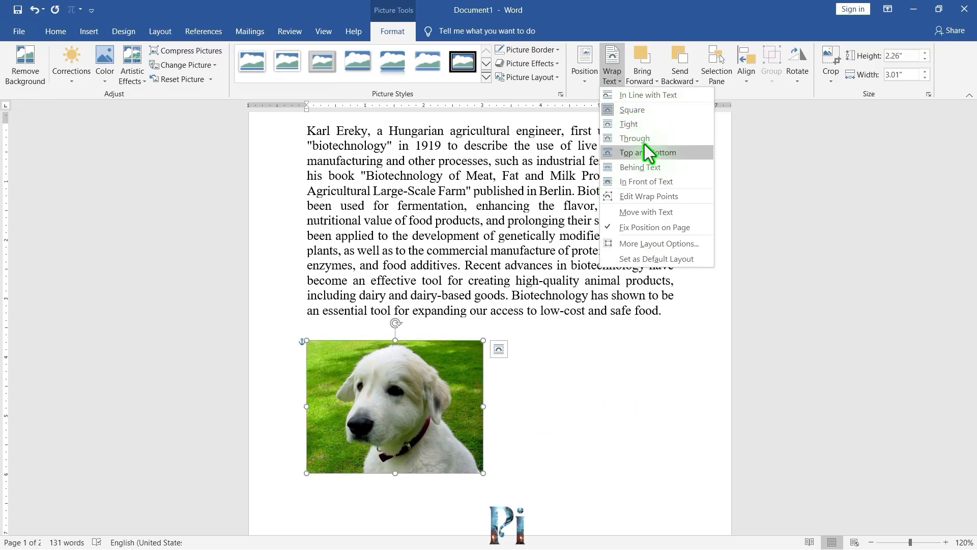
click(629, 152)
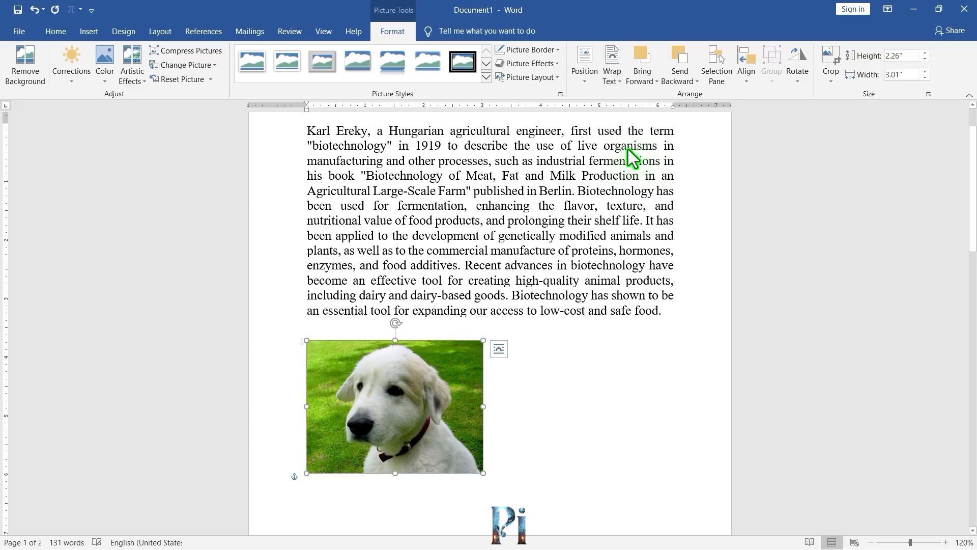
drag(414, 404, 501, 261)
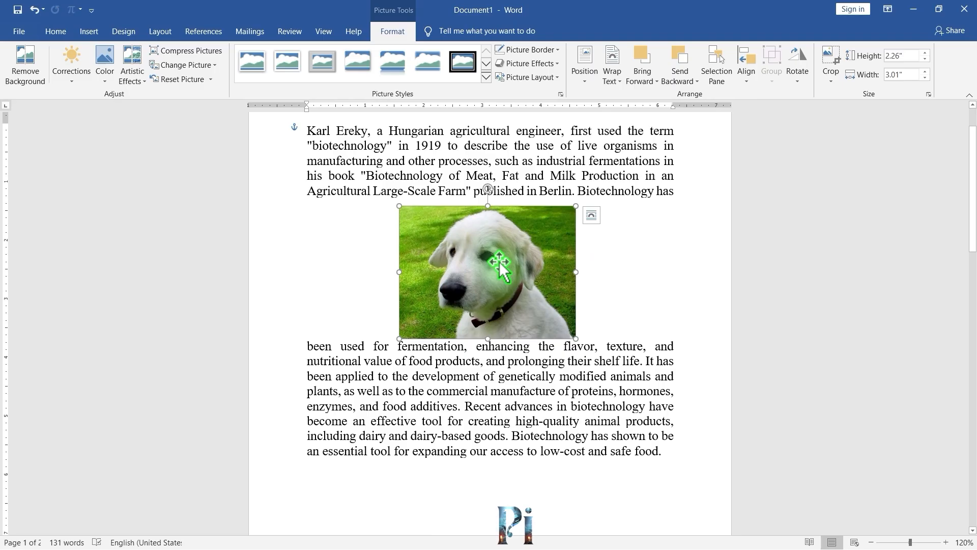
Change the dog picture's wrapping to Square and shift it slightly within the paragraph
click(617, 72)
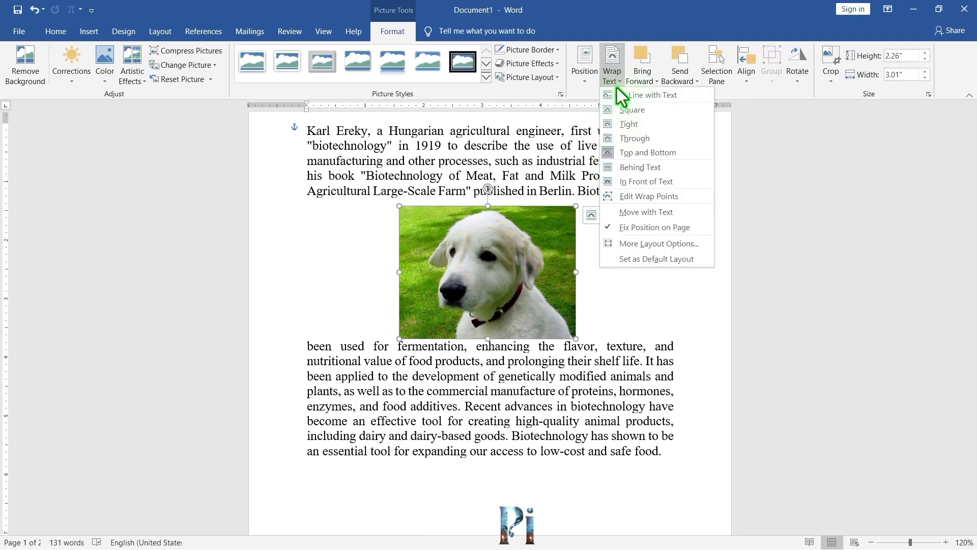
click(621, 110)
mouse_move(463, 249)
mouse_down()
mouse_move(433, 258)
mouse_move(498, 220)
mouse_move(507, 263)
mouse_move(477, 259)
mouse_up()
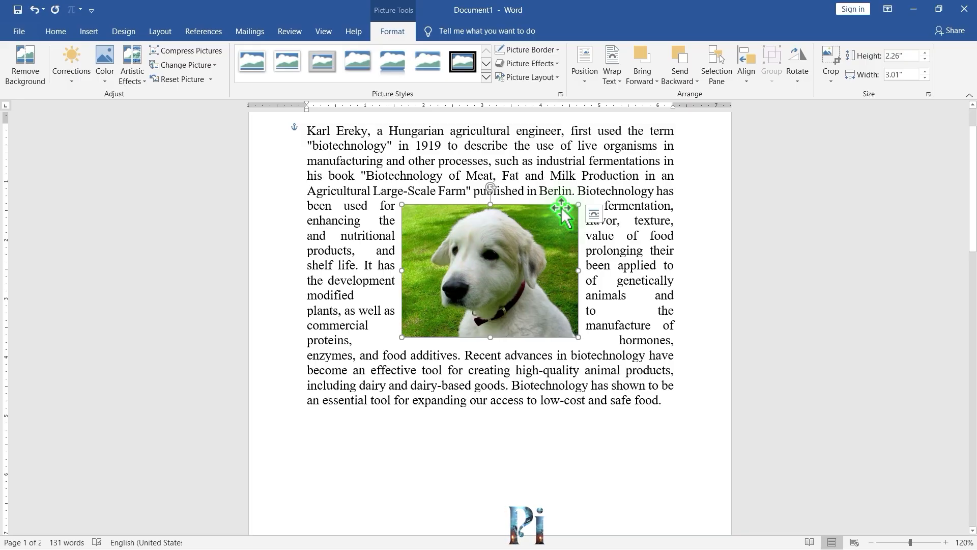
Place the dog picture behind the text and move it slightly up and to the left
click(612, 78)
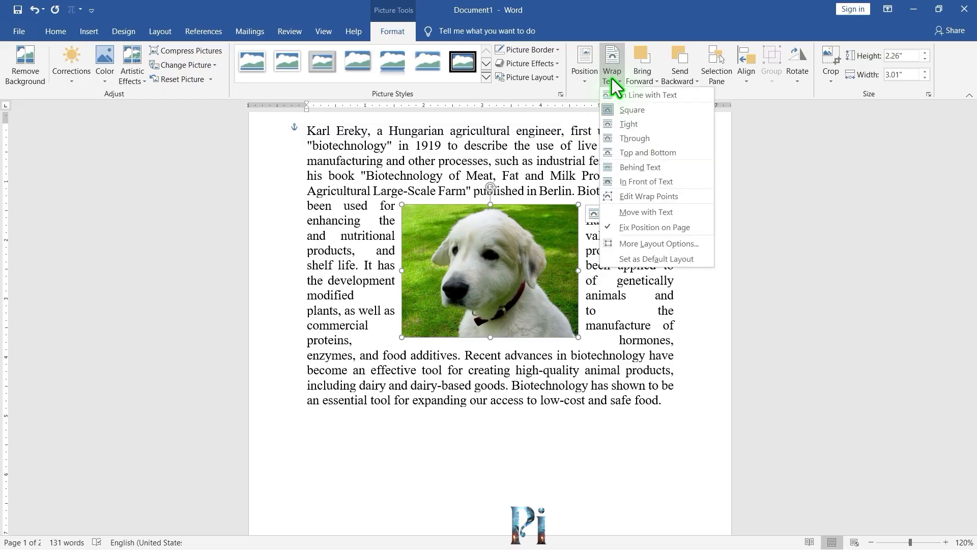
click(627, 166)
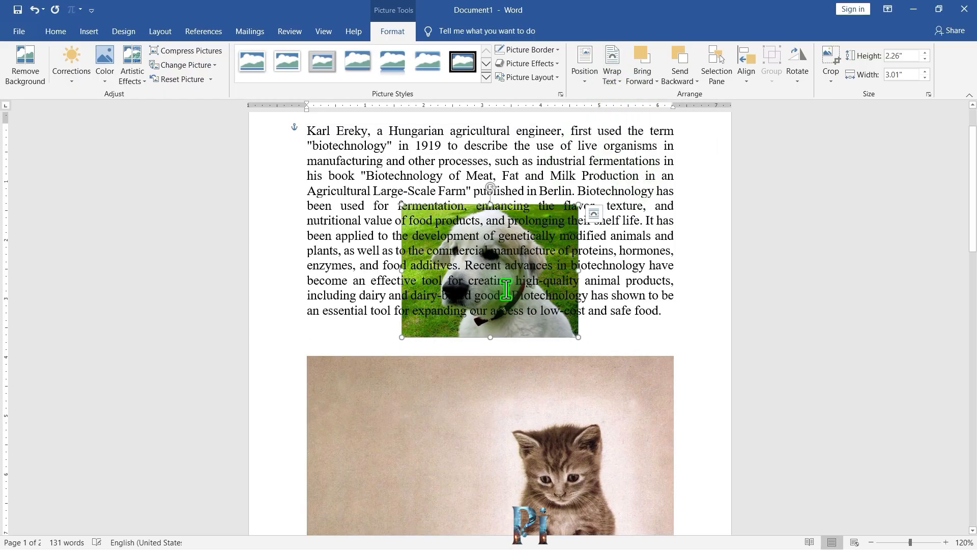
drag(545, 331, 515, 328)
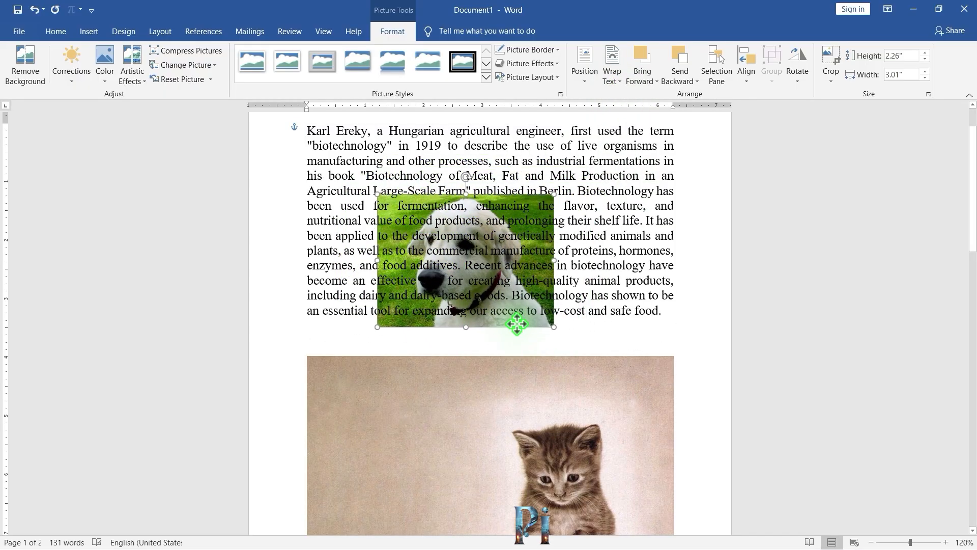
Set the dog picture's wrapping to In Front of Text and move it over the paragraph's lower left part
click(611, 83)
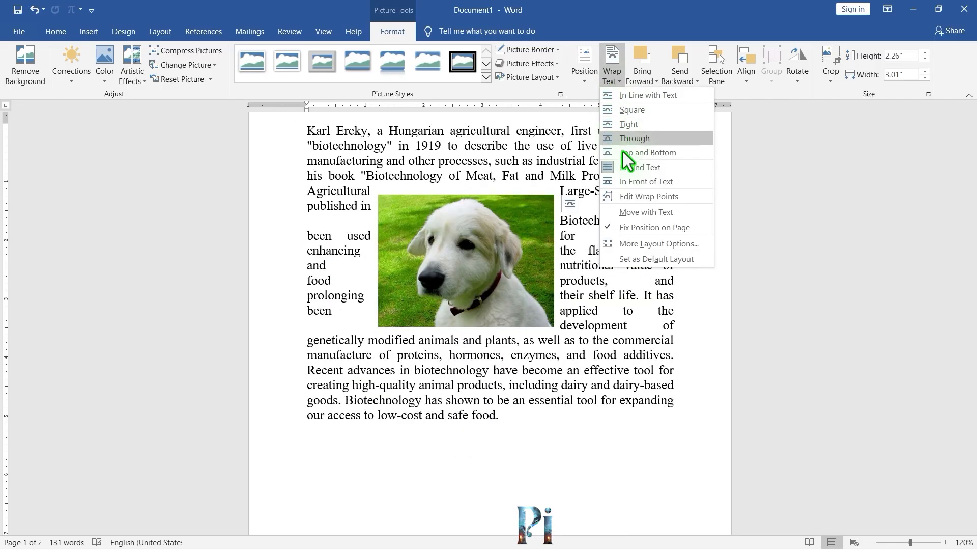
click(639, 183)
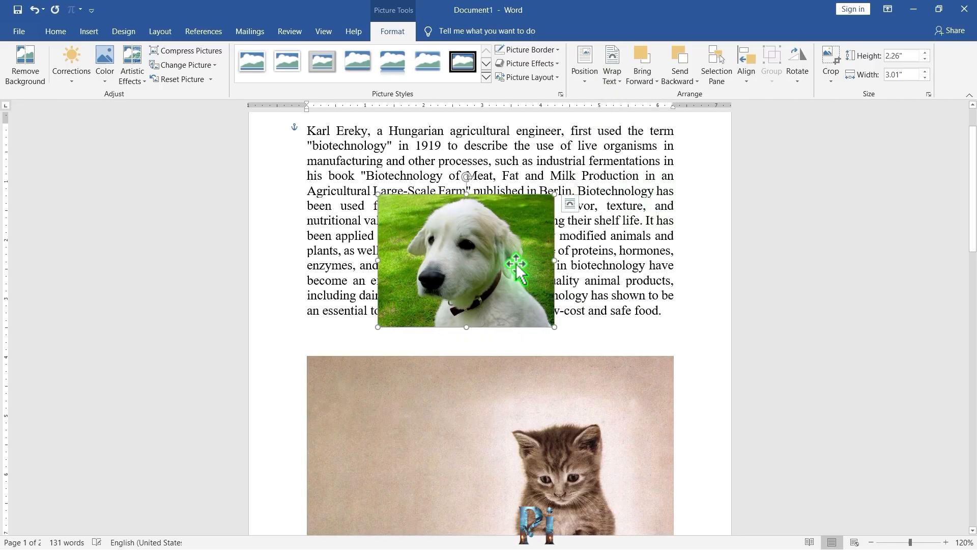
drag(503, 282, 501, 260)
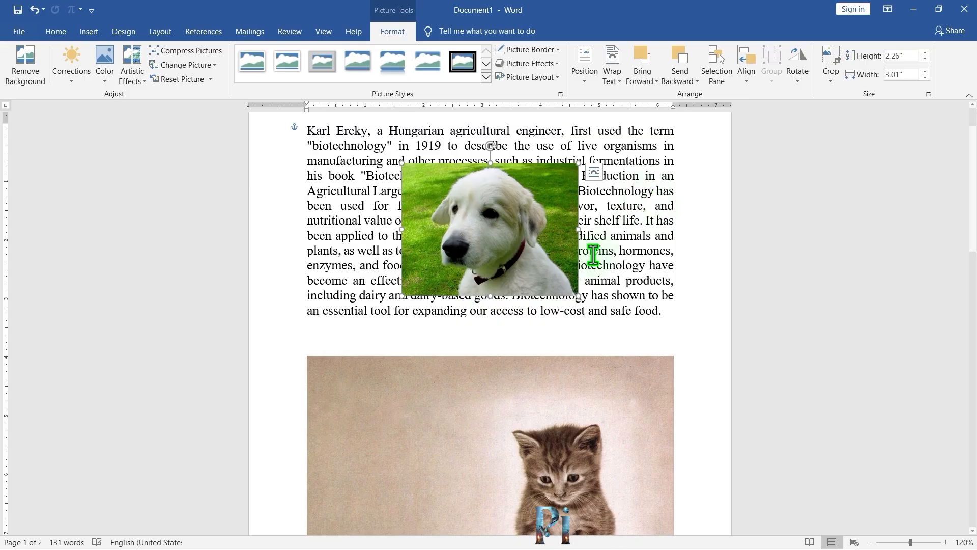
drag(503, 277, 440, 305)
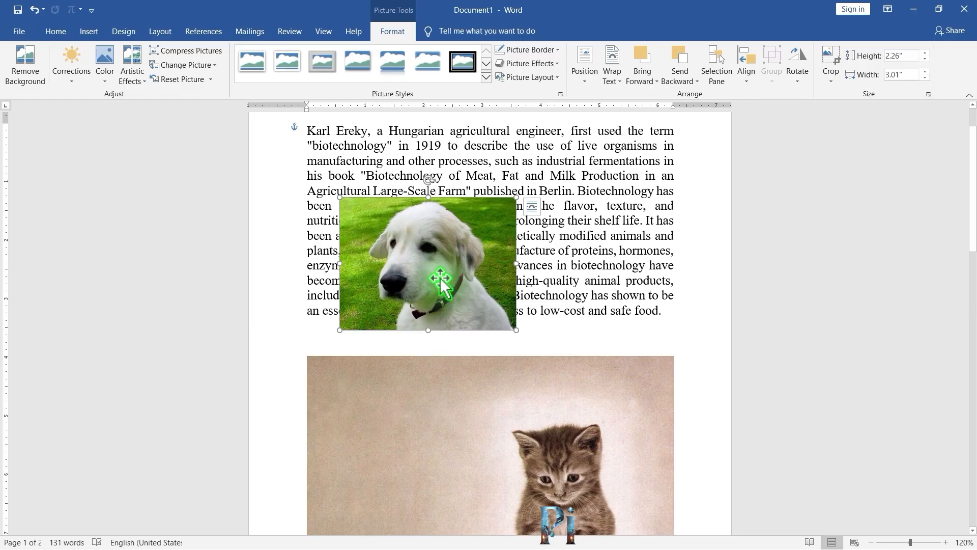
Switch the dog picture back to Behind Text wrapping and select the kitten picture below the paragraph
click(614, 81)
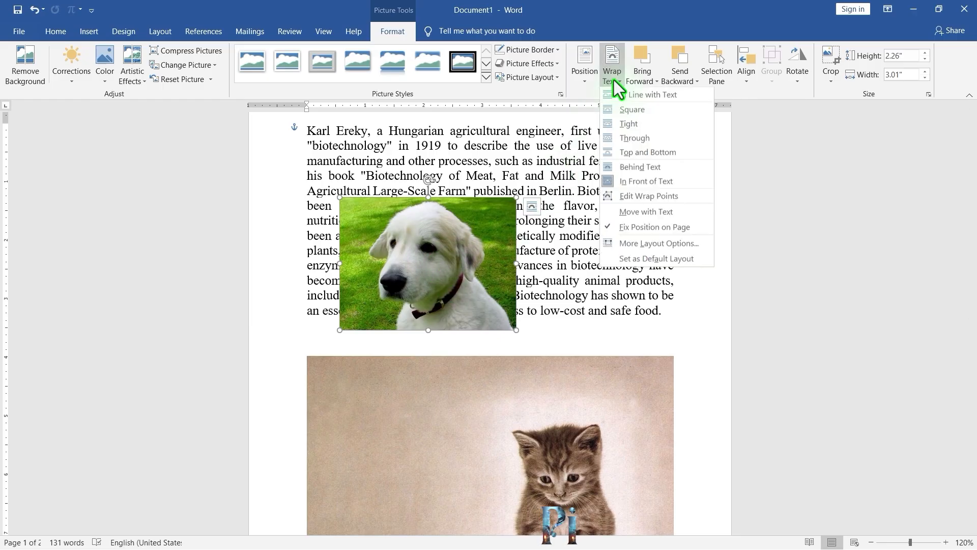
click(632, 167)
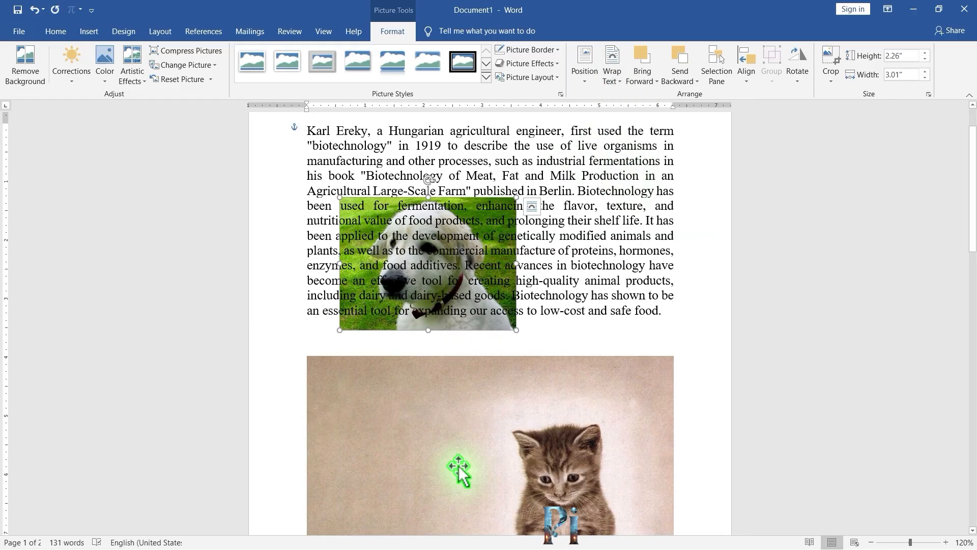
click(539, 408)
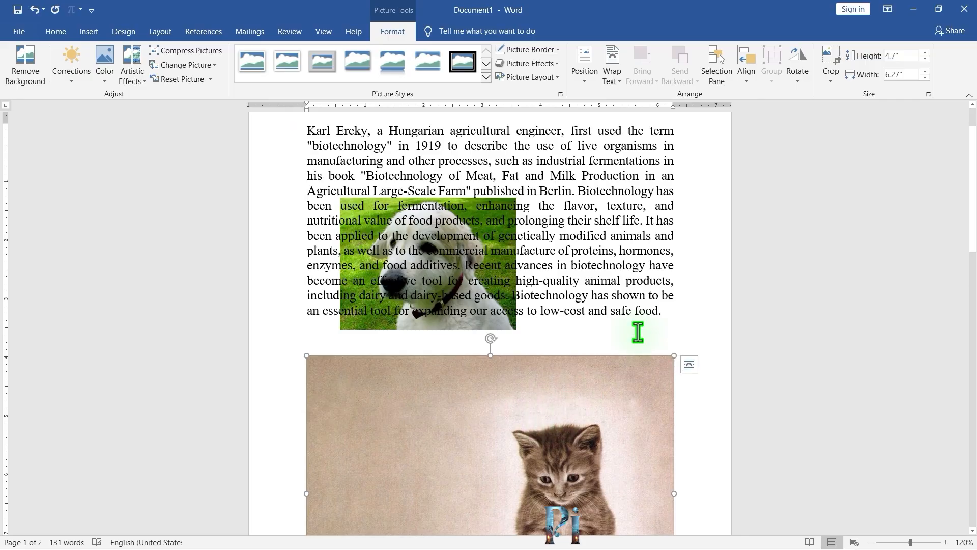
Set the kitten picture's wrapping to Behind Text and shrink it proportionally to about 3.29 inches high by 4.39 inches wide
click(613, 81)
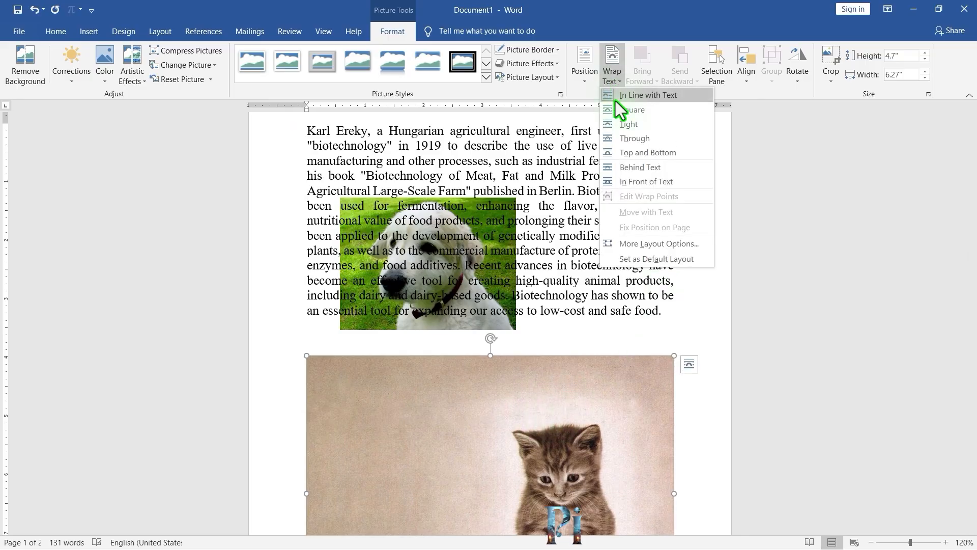
click(632, 167)
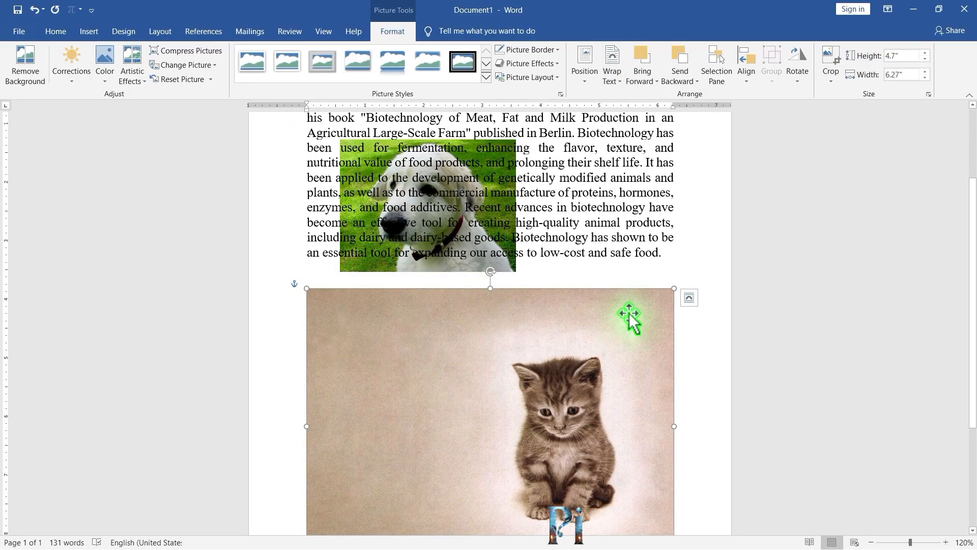
drag(674, 288, 559, 371)
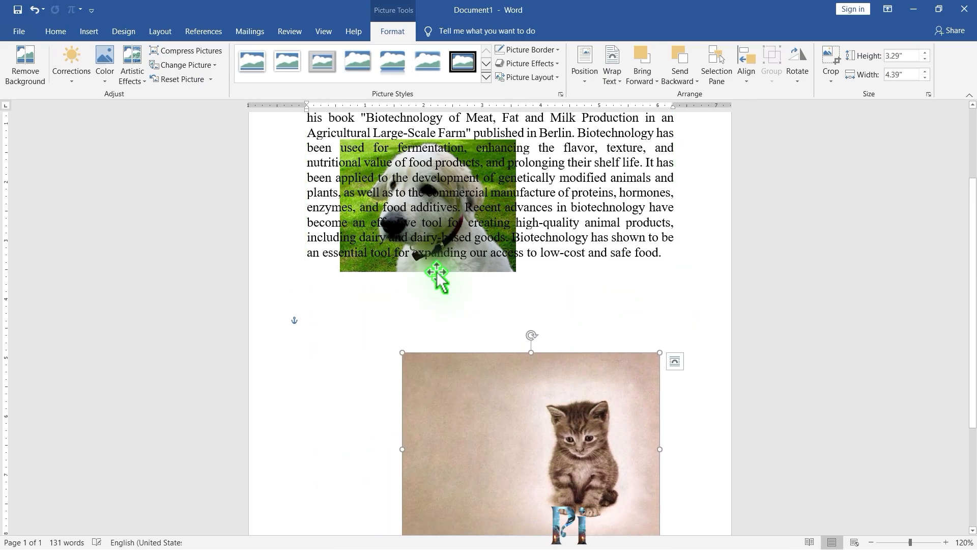
Move the dog picture below the paragraph so it partly overlaps the kitten picture, and shift the kitten picture slightly right
drag(442, 270, 434, 408)
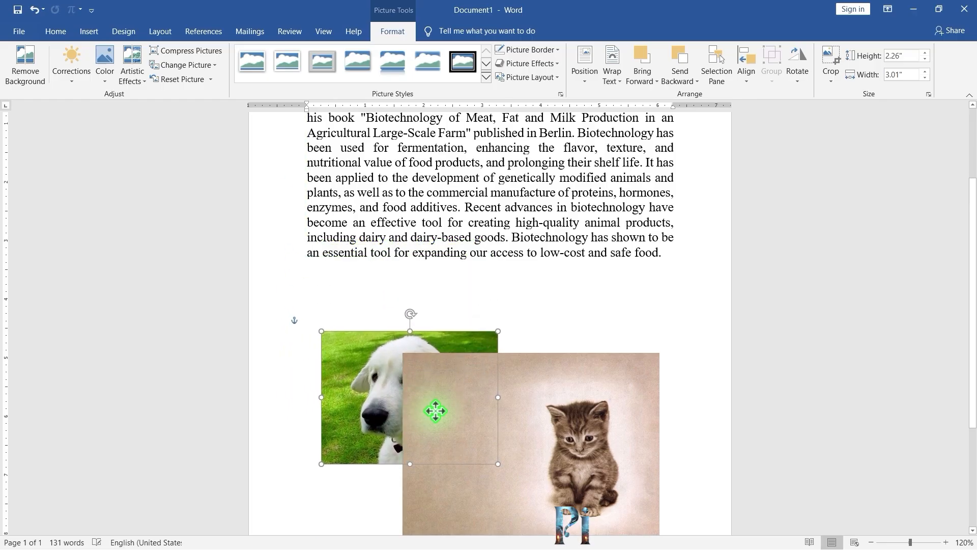
mouse_move(557, 408)
mouse_down()
mouse_move(581, 385)
mouse_move(570, 404)
mouse_up()
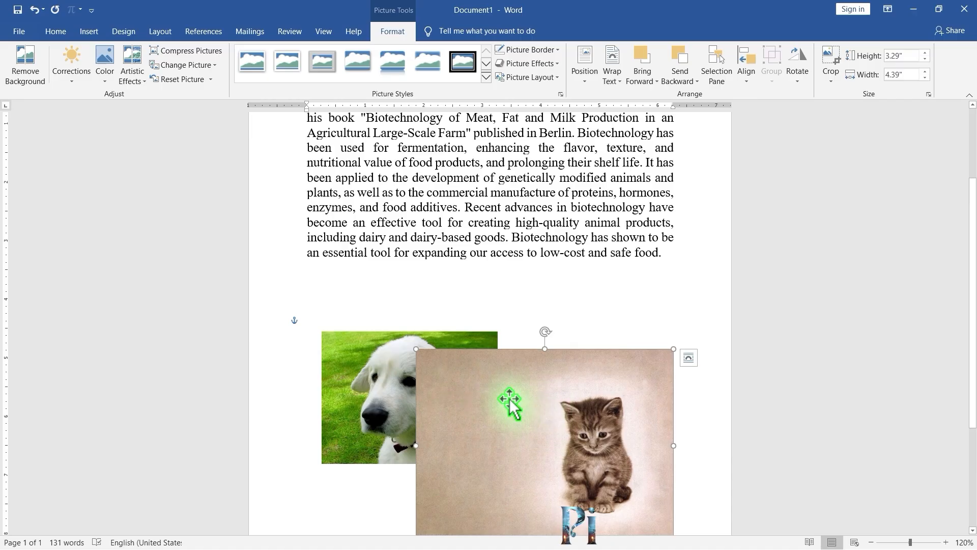
Send the kitten picture backward behind the dog picture and bring it forward again
click(680, 62)
click(391, 392)
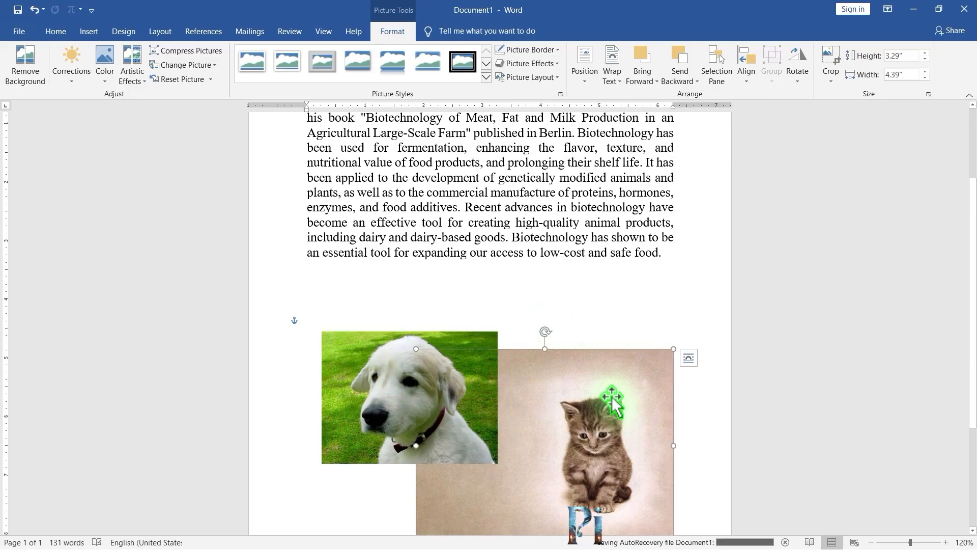
click(646, 54)
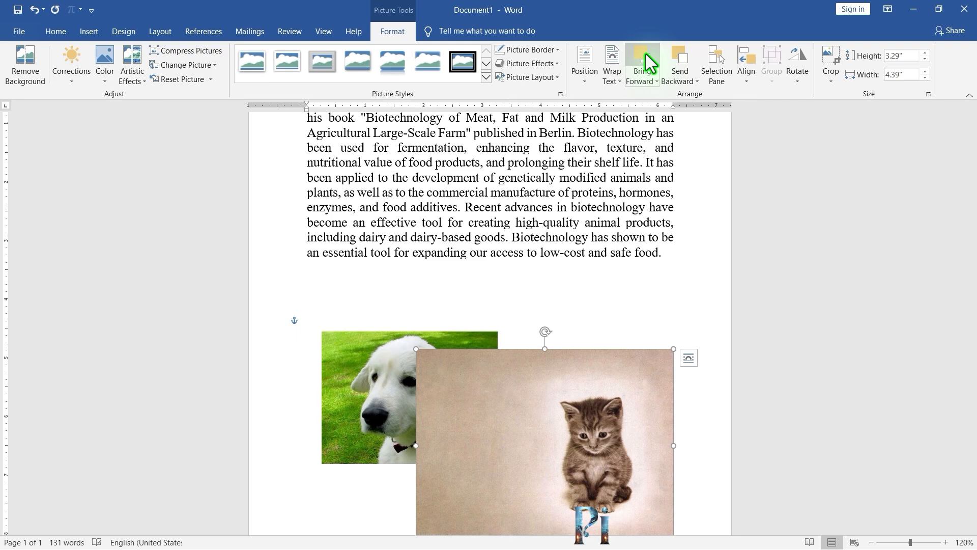
Bring the dog picture forward over the kitten picture, send it backward again and deselect it
click(336, 406)
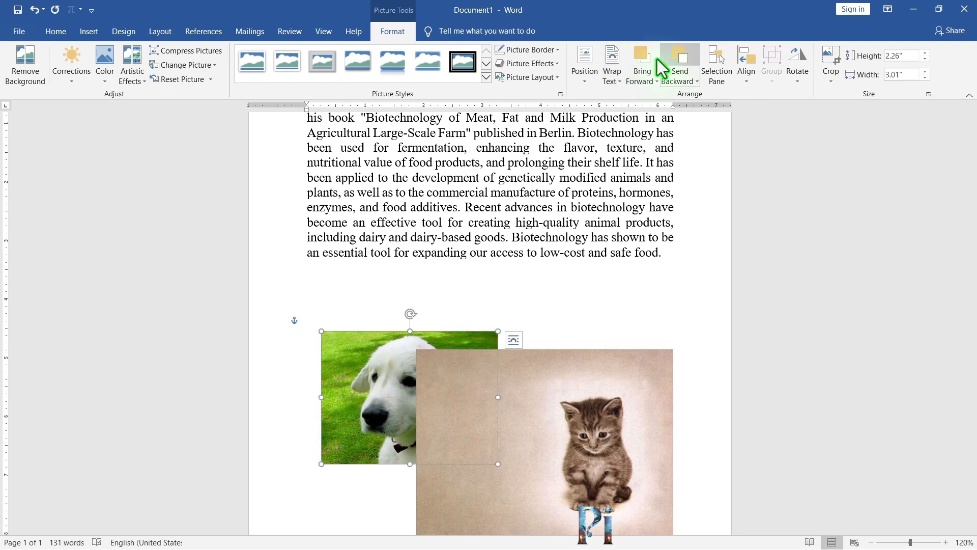
click(641, 63)
click(692, 59)
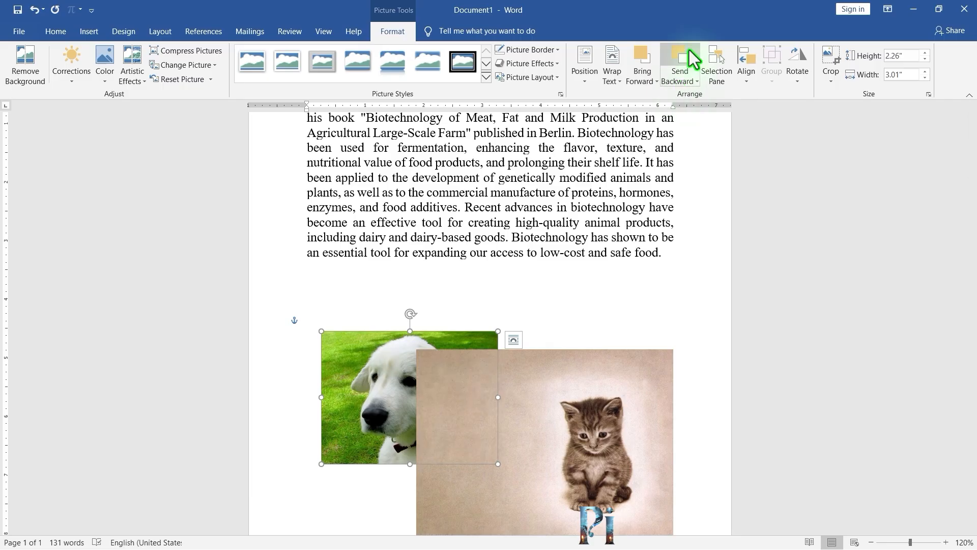
click(640, 327)
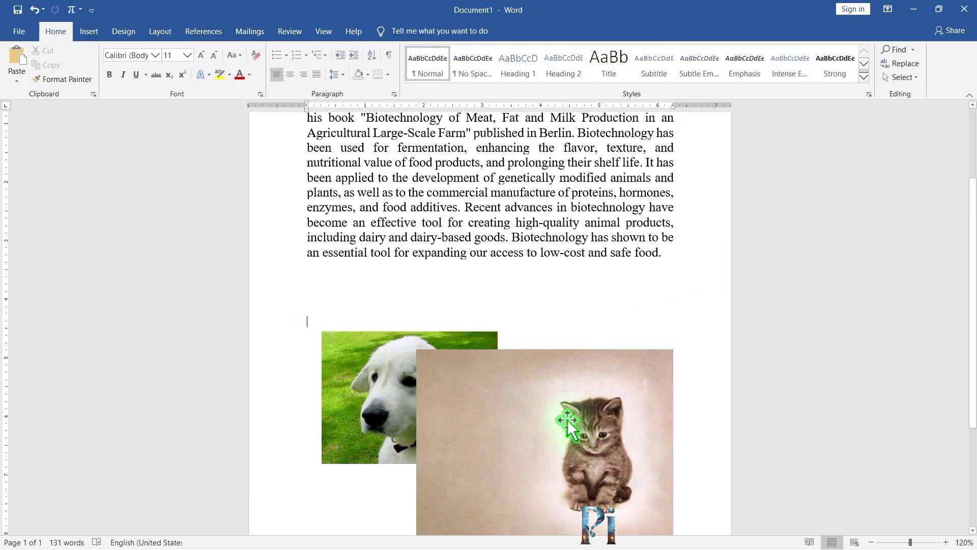
Show the Selection pane with the kitten picture selected, and select Picture 1 and Picture 2 there in turn
click(569, 418)
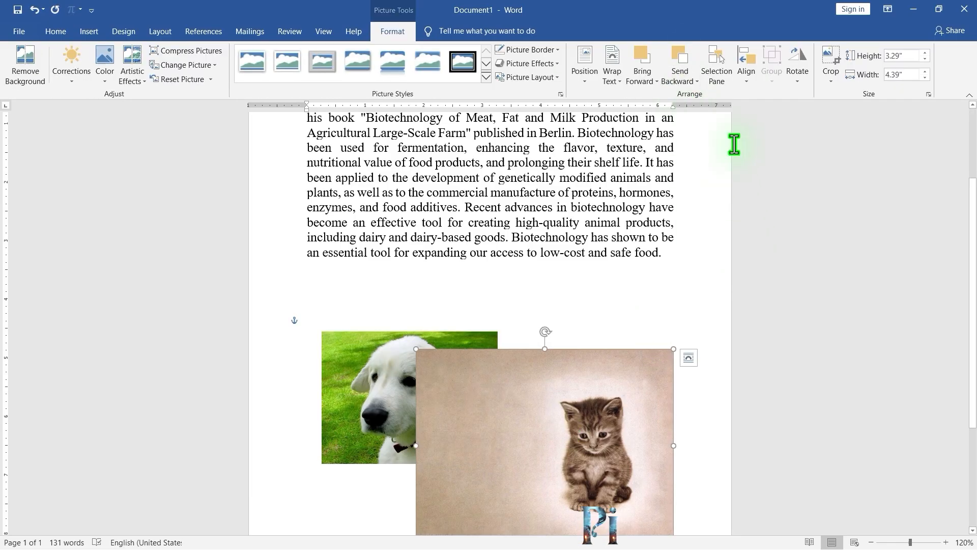
click(715, 66)
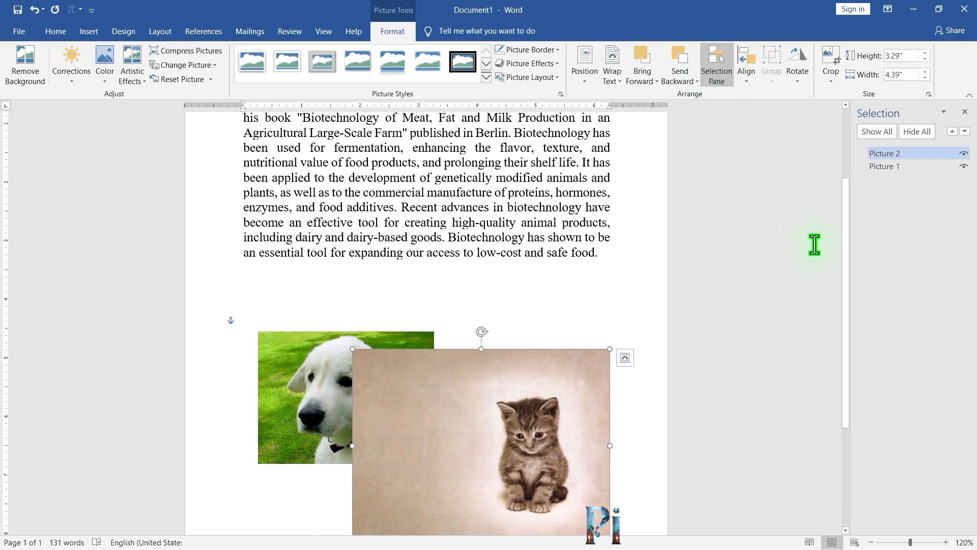
click(887, 168)
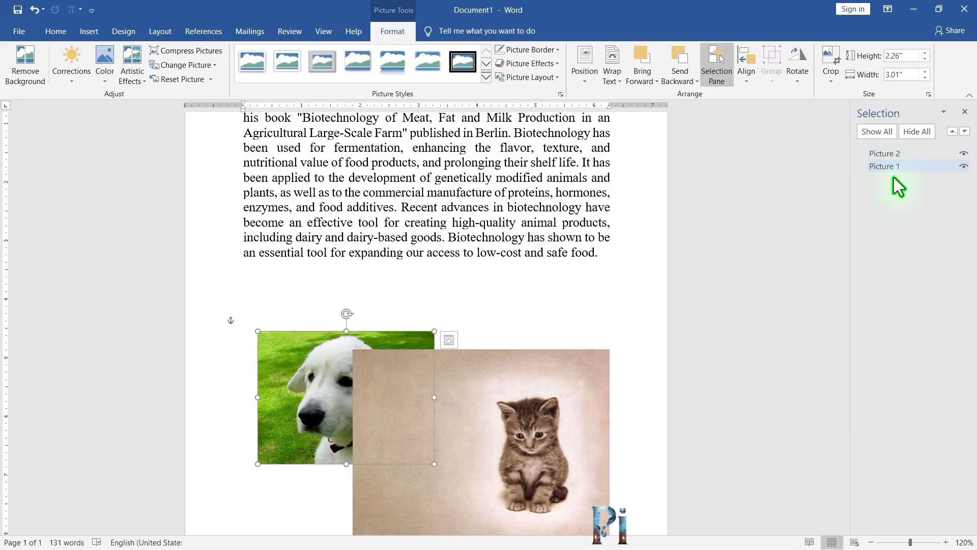
click(894, 153)
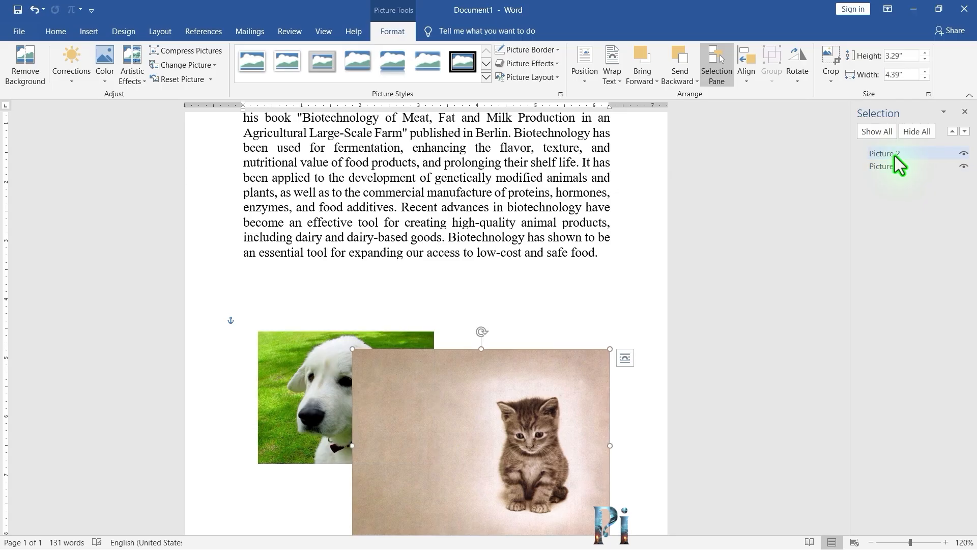
Hide the kitten and dog pictures through the object list and make both visible again
click(963, 154)
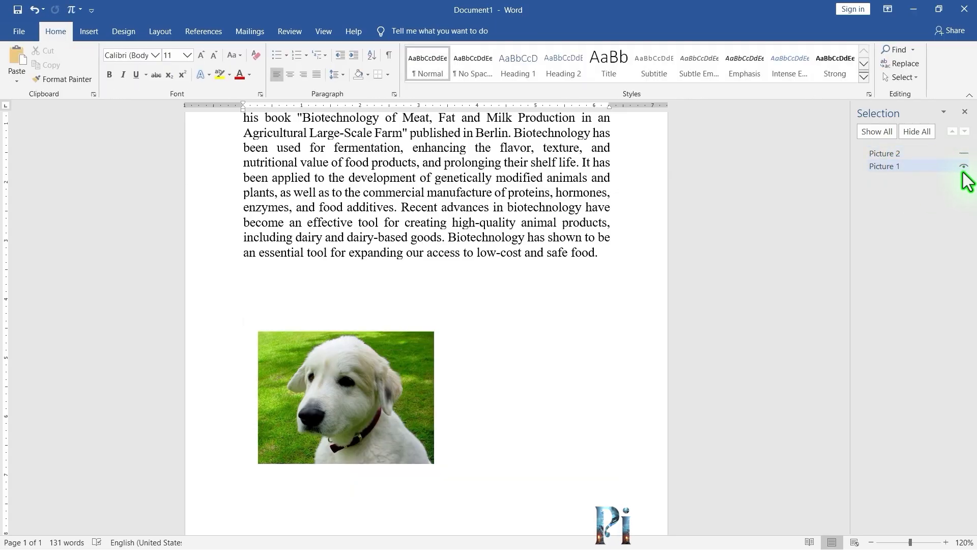
click(964, 167)
click(964, 166)
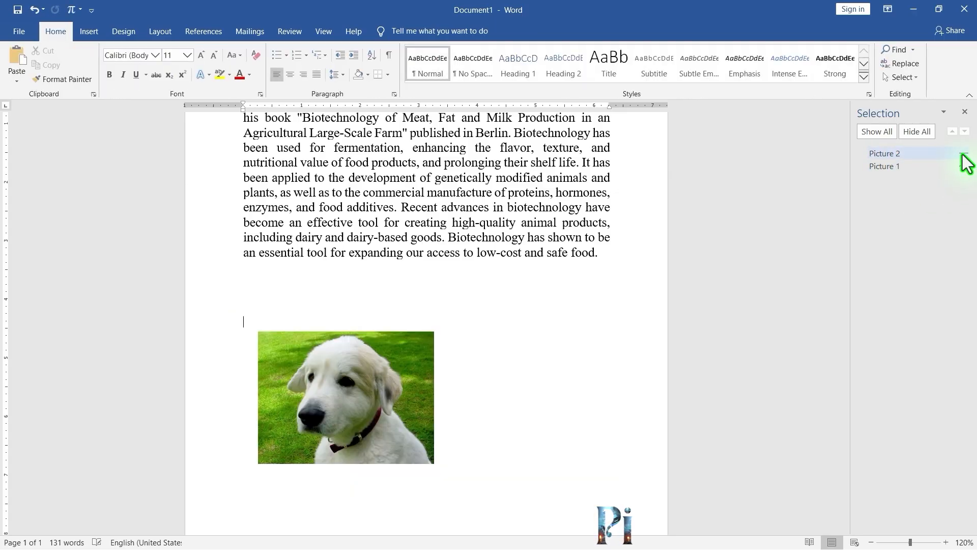
click(964, 153)
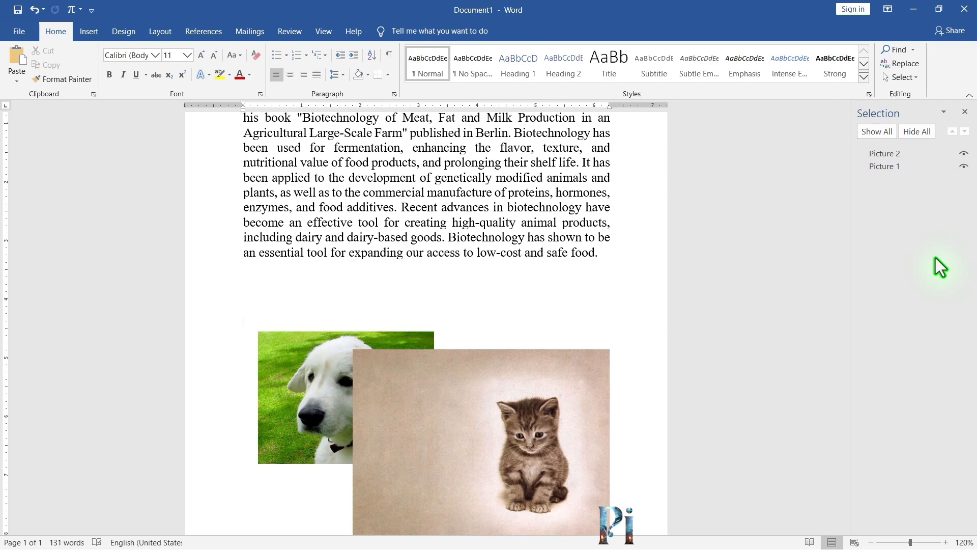
Select Picture 1 and Picture 2 in turn from the object list, and move the kitten picture slightly down
click(890, 168)
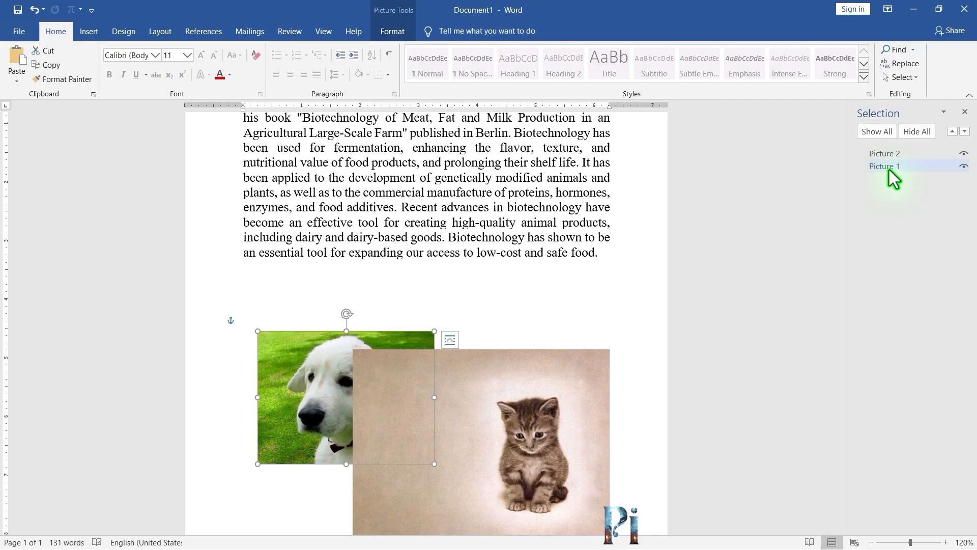
click(895, 152)
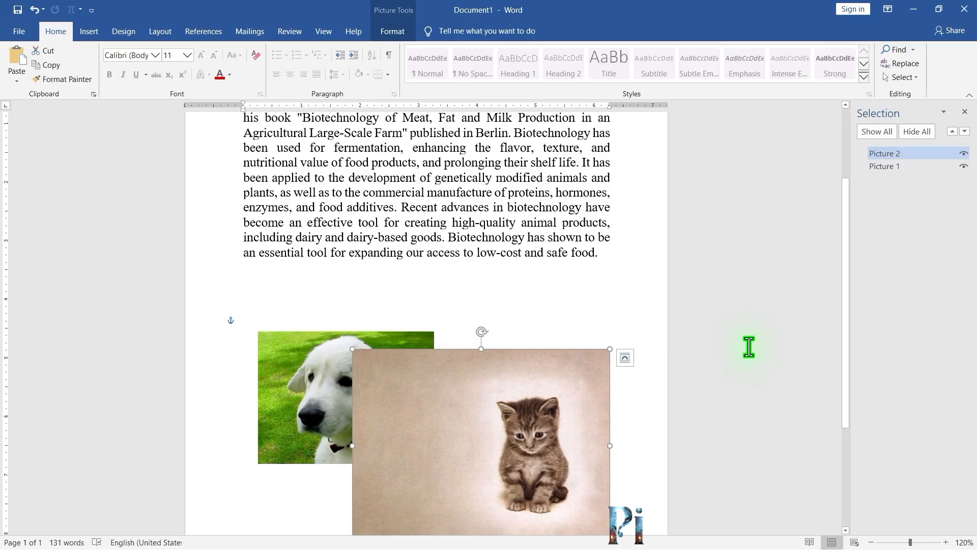
click(387, 38)
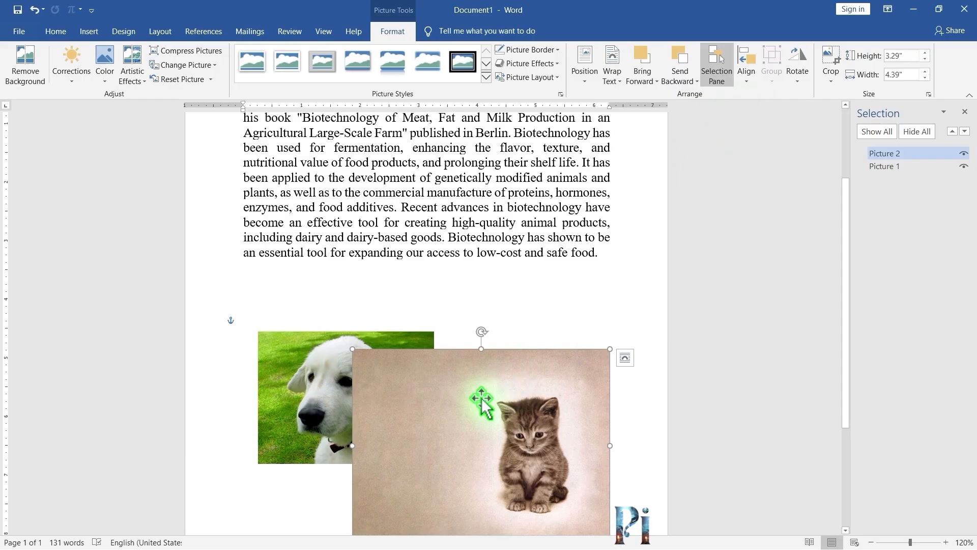
mouse_move(481, 400)
mouse_down()
mouse_move(484, 375)
mouse_move(485, 418)
mouse_up()
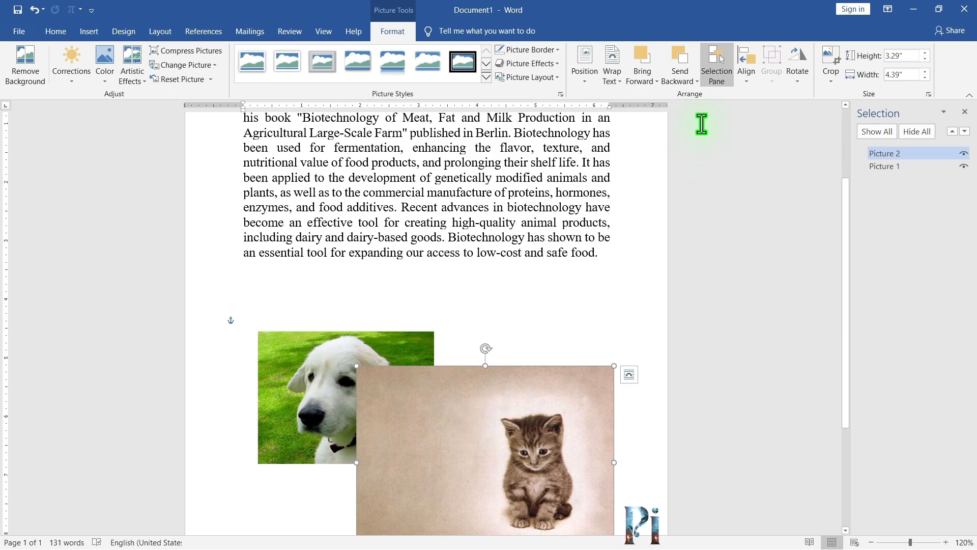
Align the kitten picture to the left, center and right of the page margins in turn
click(748, 76)
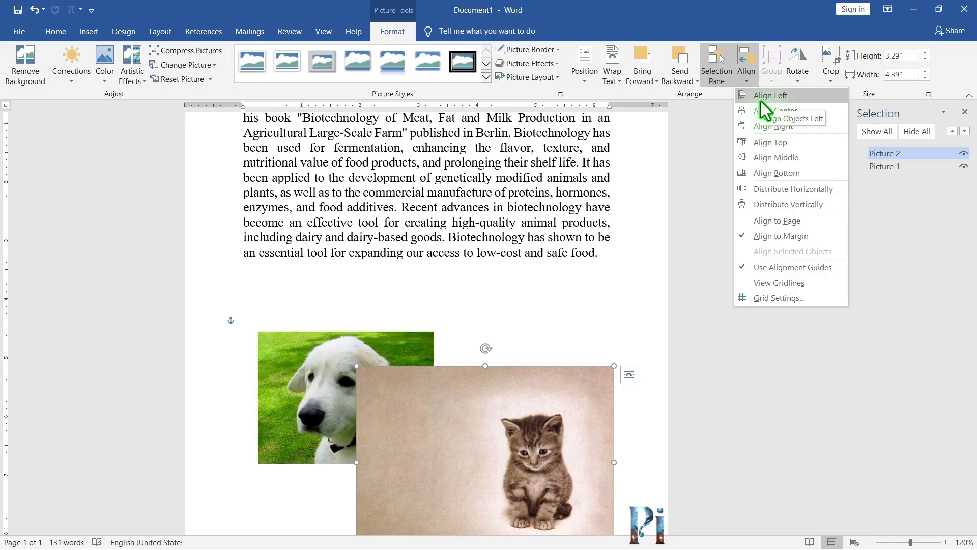
click(762, 101)
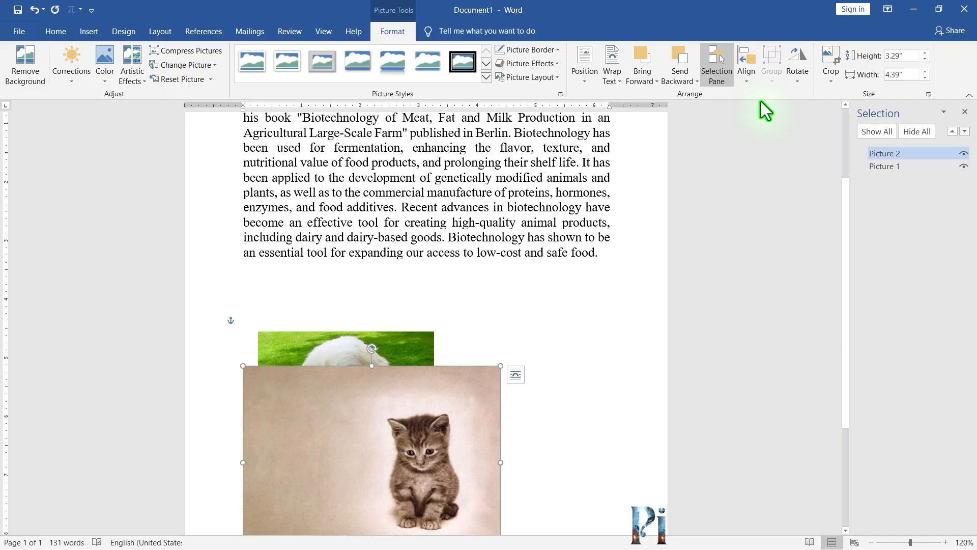
click(746, 81)
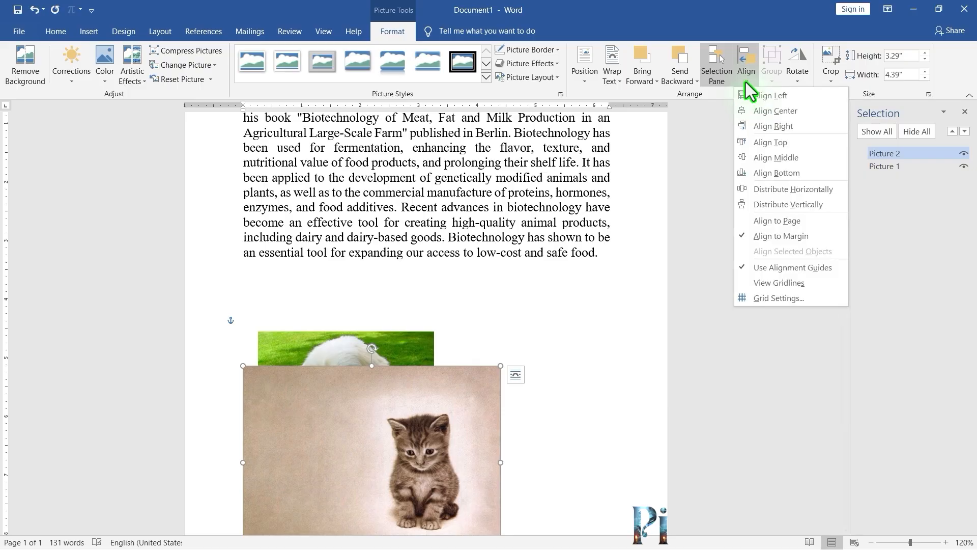
click(764, 116)
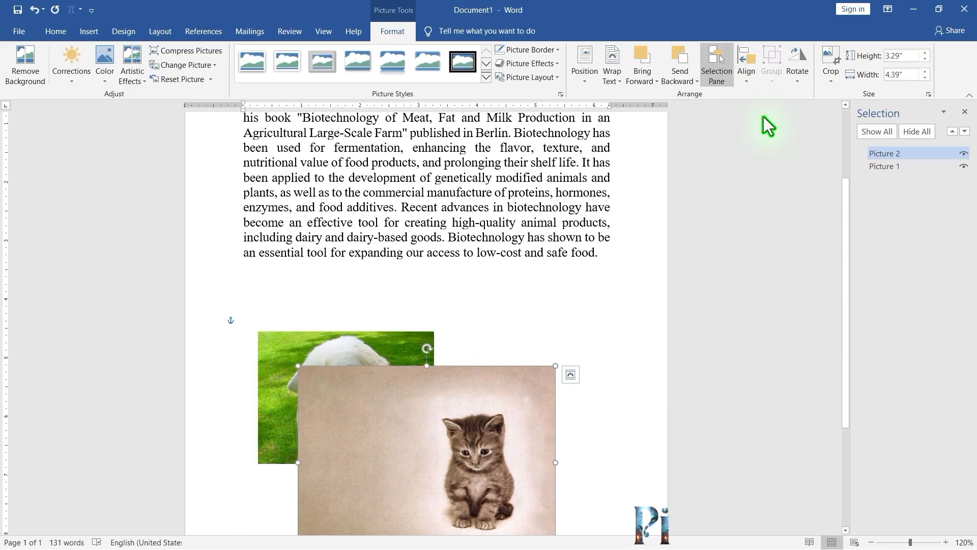
click(749, 78)
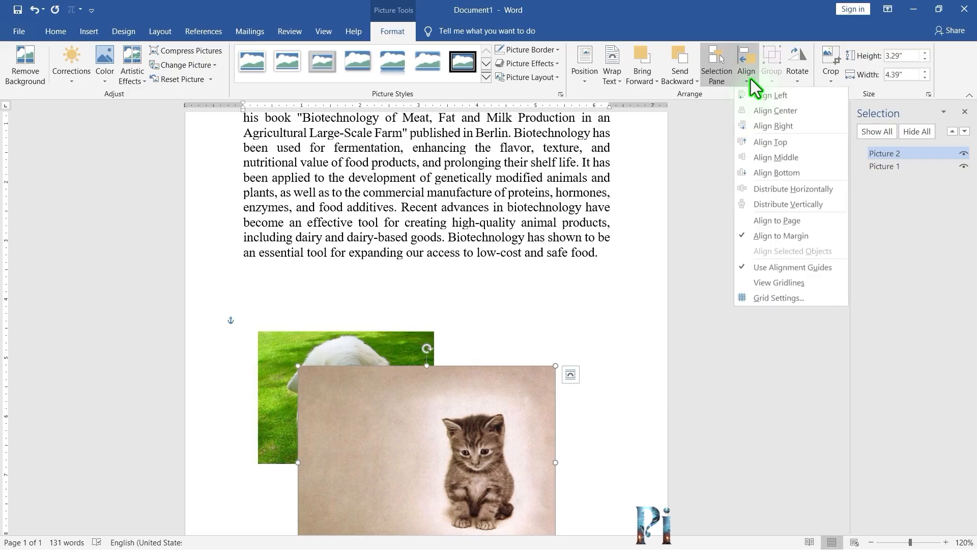
click(774, 126)
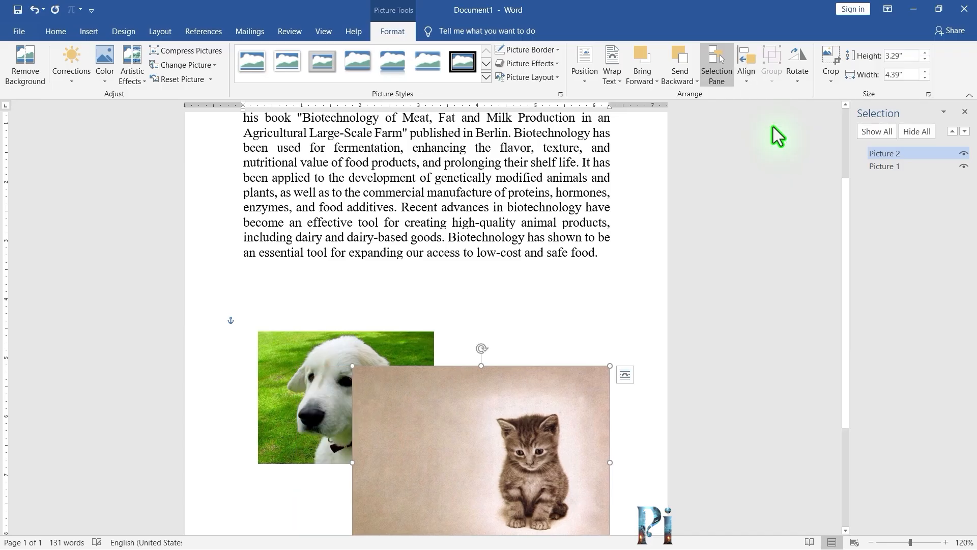
click(750, 80)
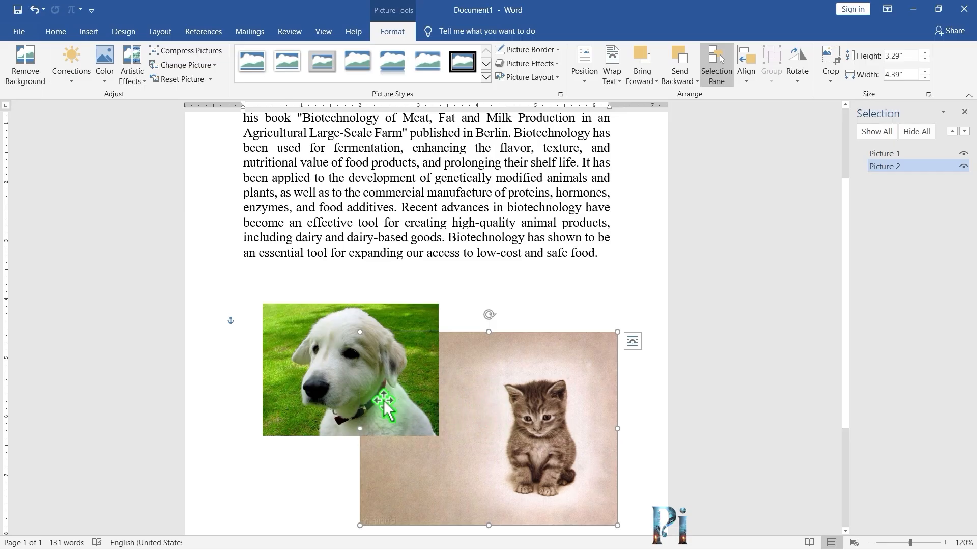
Add the dog picture to the kitten picture's selection and align both pictures by their left edges
ctrl+click(304, 358)
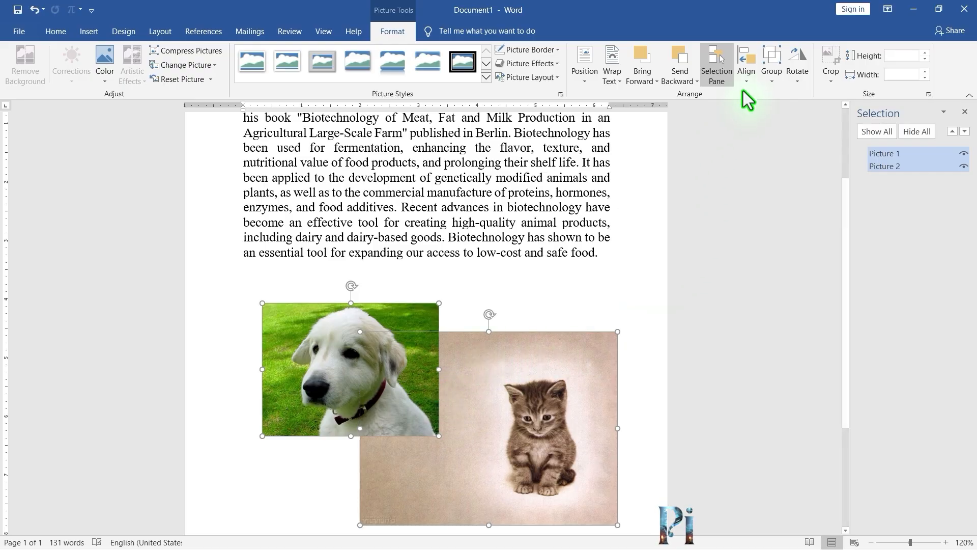
click(747, 77)
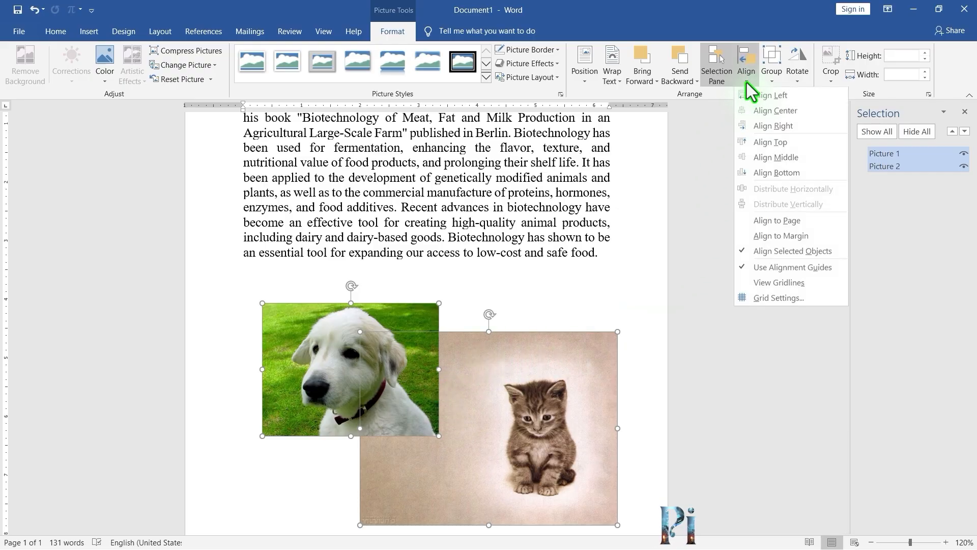
click(762, 97)
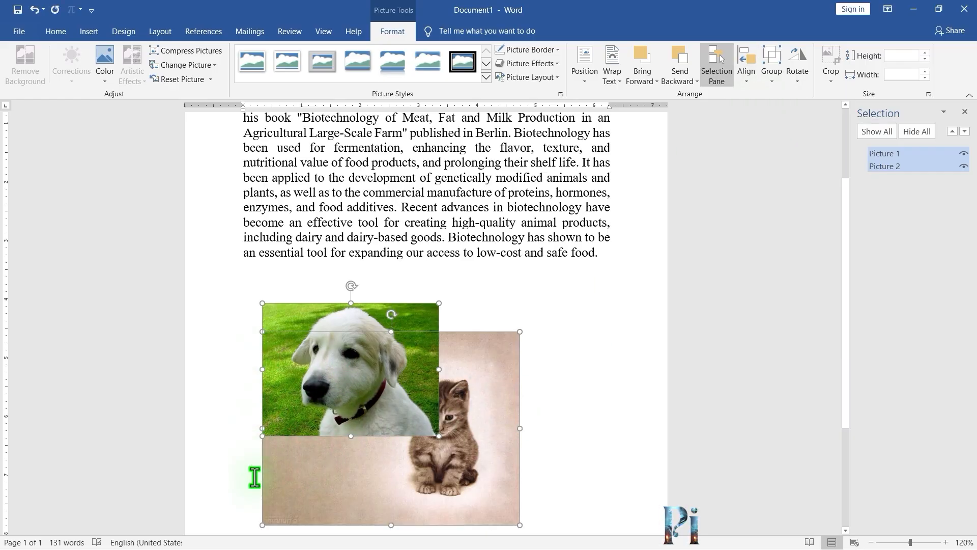
Align the selected dog and kitten pictures by their top edges, then their middles, then their horizontal centers
click(746, 77)
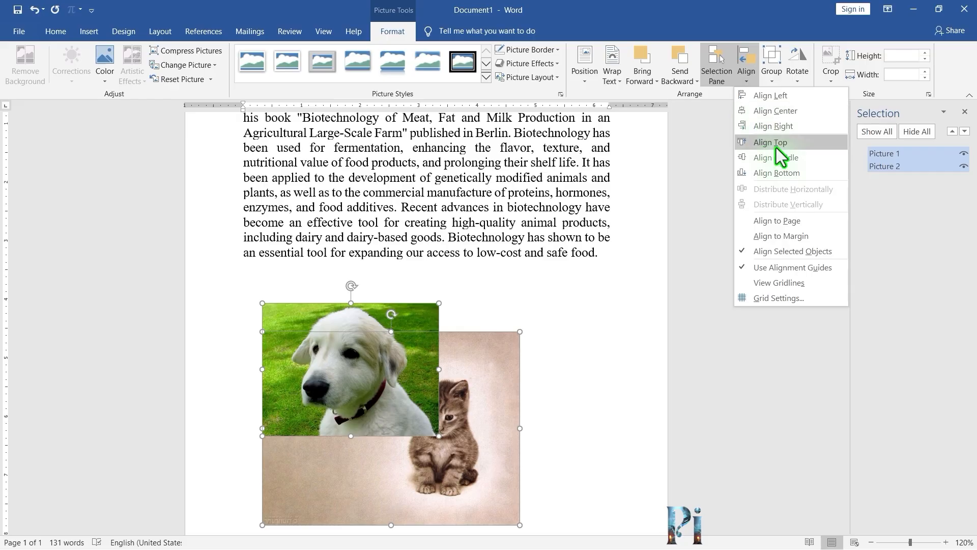
click(797, 143)
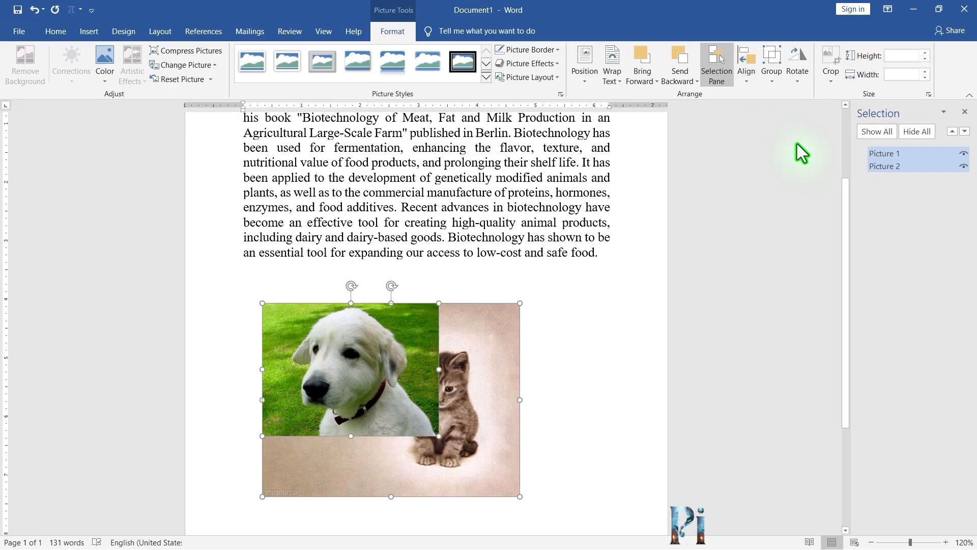
click(752, 81)
click(766, 157)
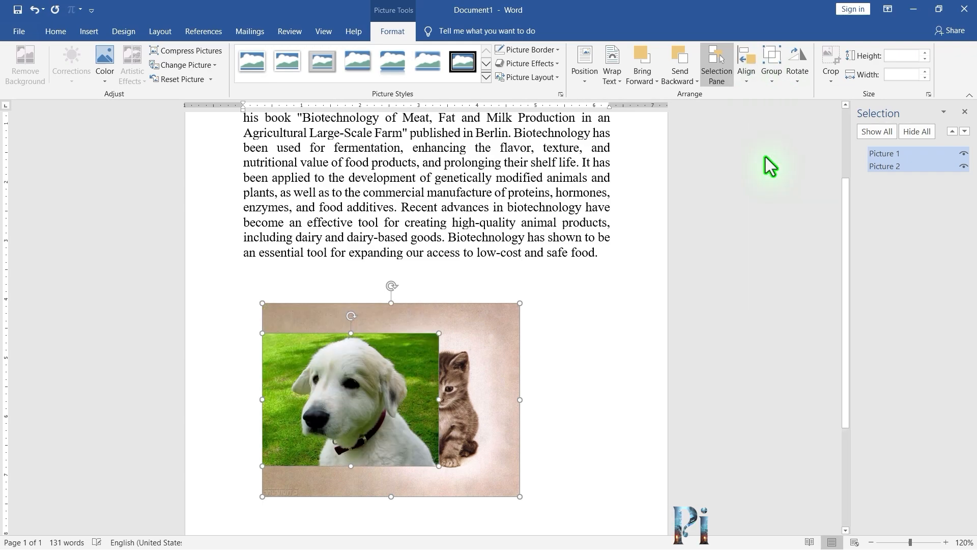
click(750, 75)
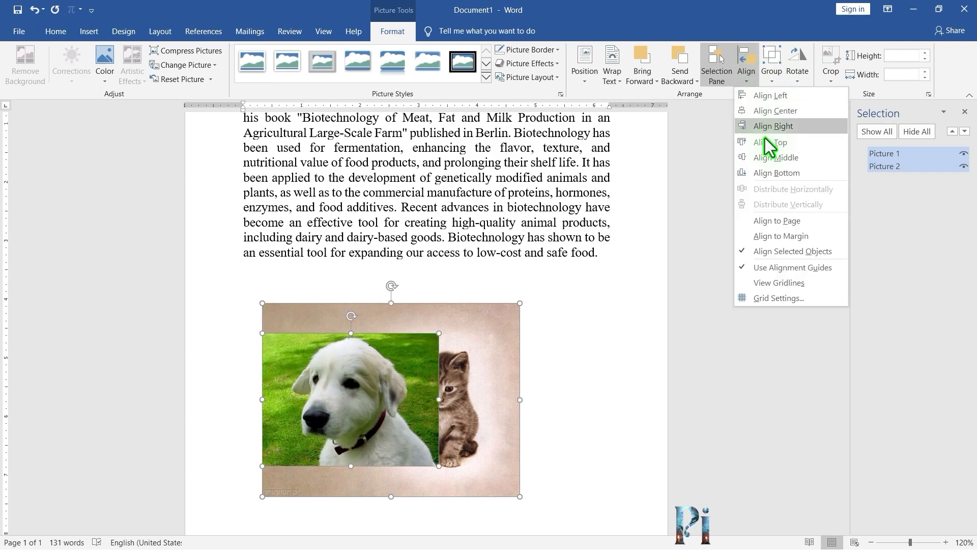
click(773, 115)
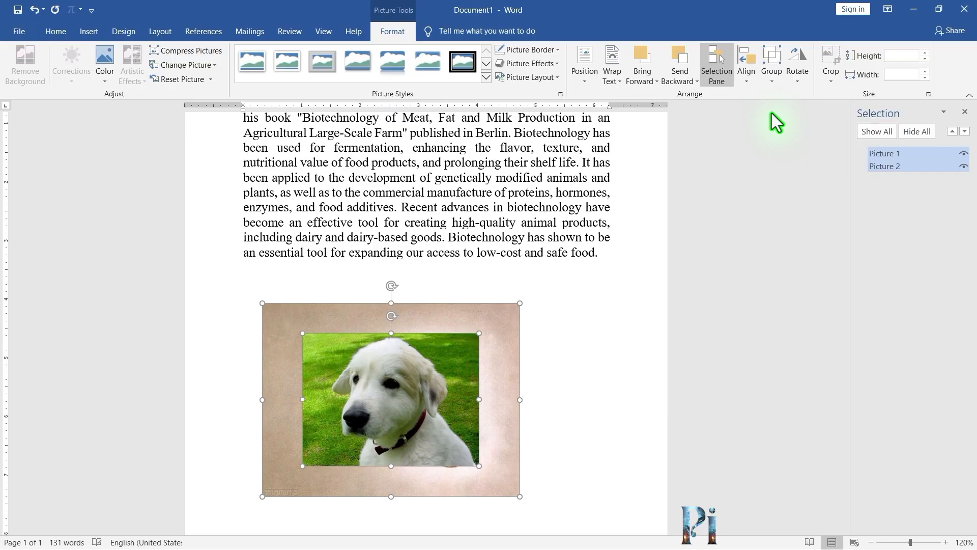
click(560, 343)
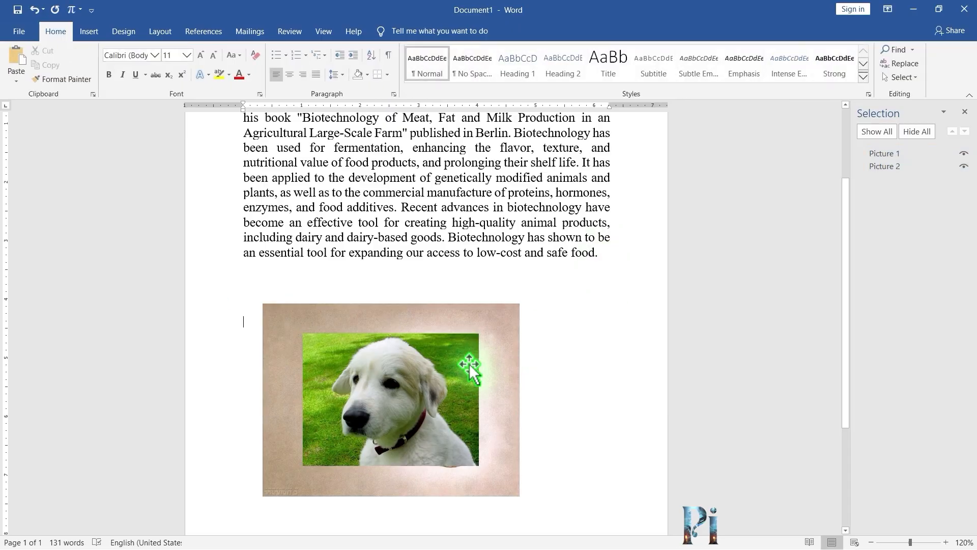
Move the dog and kitten pictures apart side by side below the paragraph and shrink the kitten picture to about 2.53" by 3.38"
click(419, 374)
drag(464, 320, 582, 328)
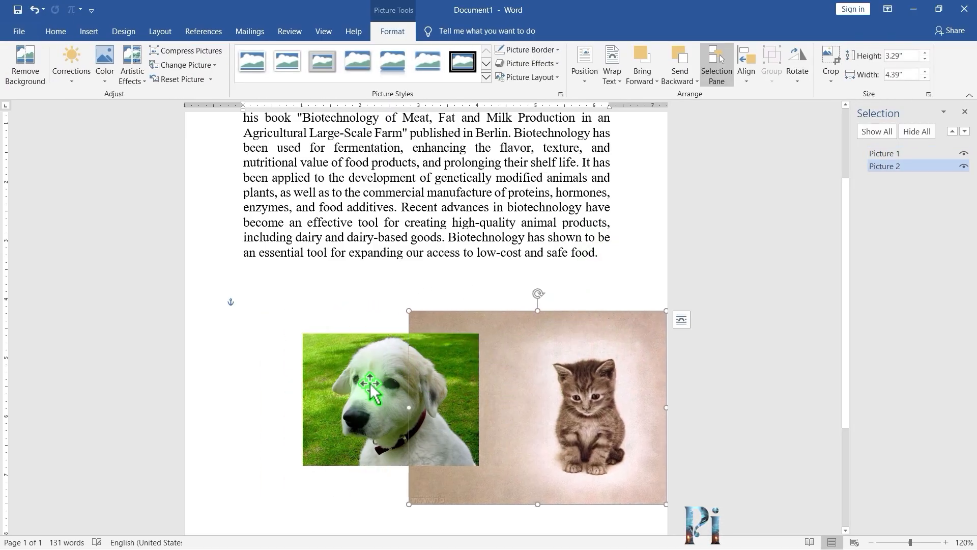
drag(370, 387, 311, 360)
click(484, 387)
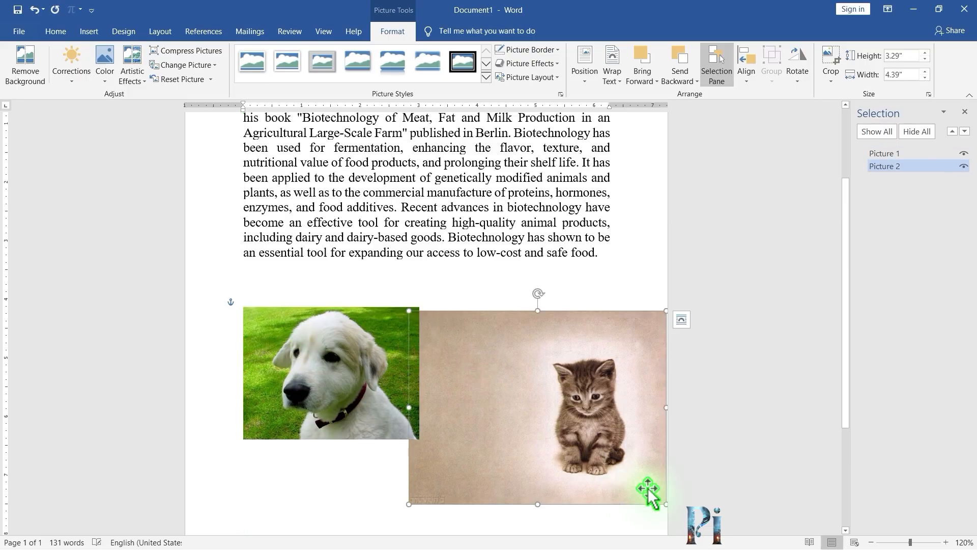
drag(599, 459, 633, 481)
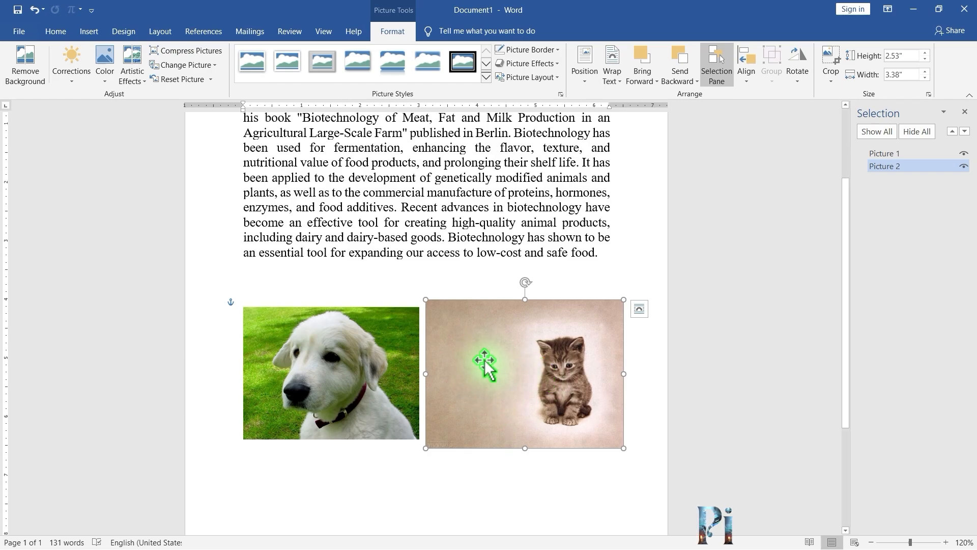
Group the dog and kitten pictures, and move the group up over the paragraph and back down below it
ctrl+click(382, 340)
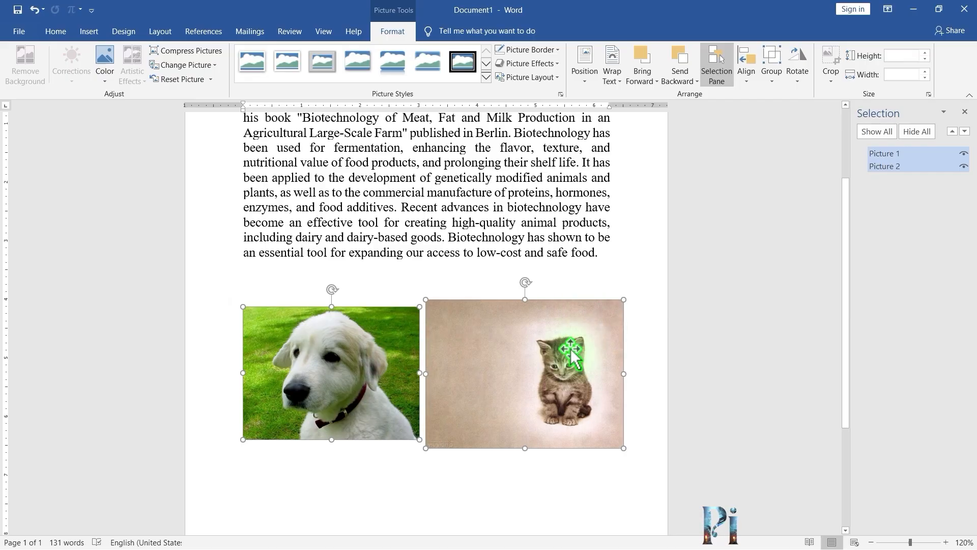
click(771, 76)
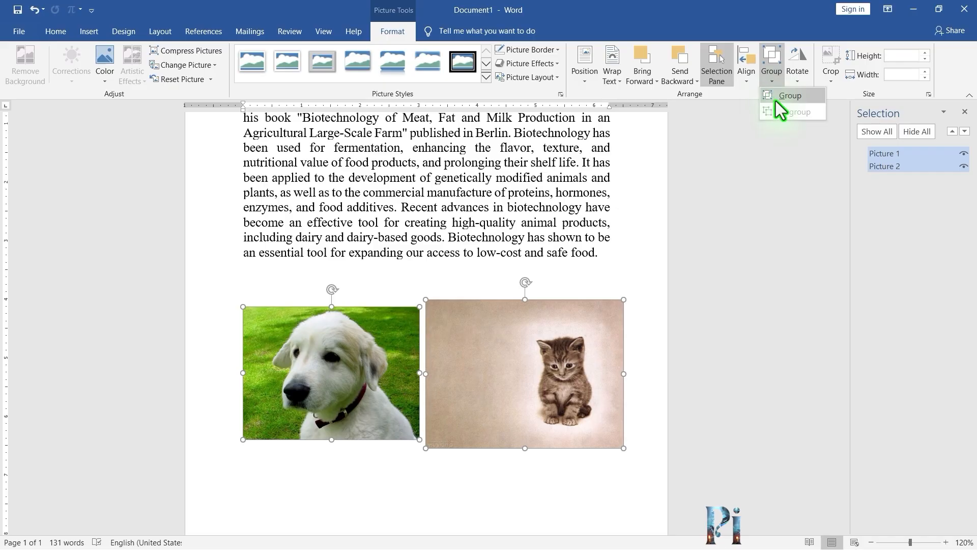
click(776, 101)
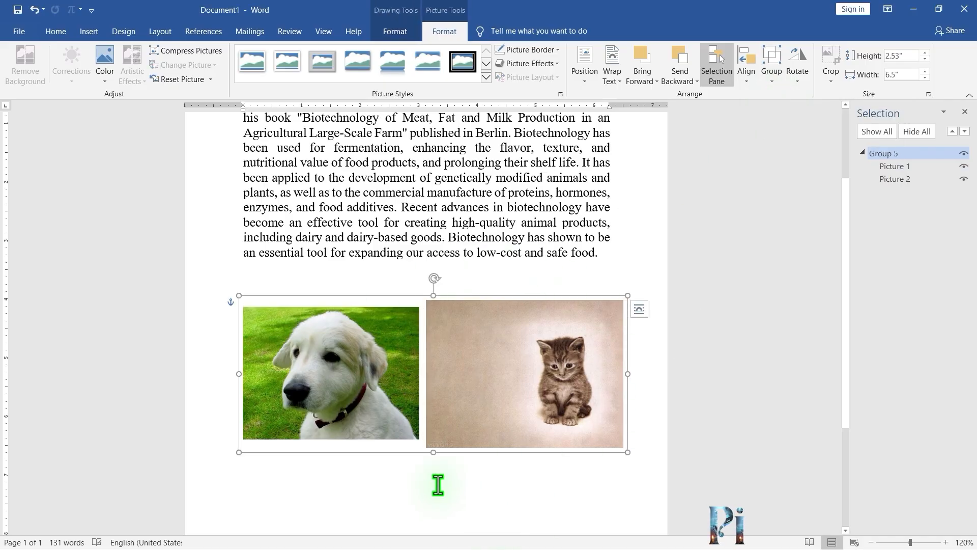
drag(518, 344, 515, 218)
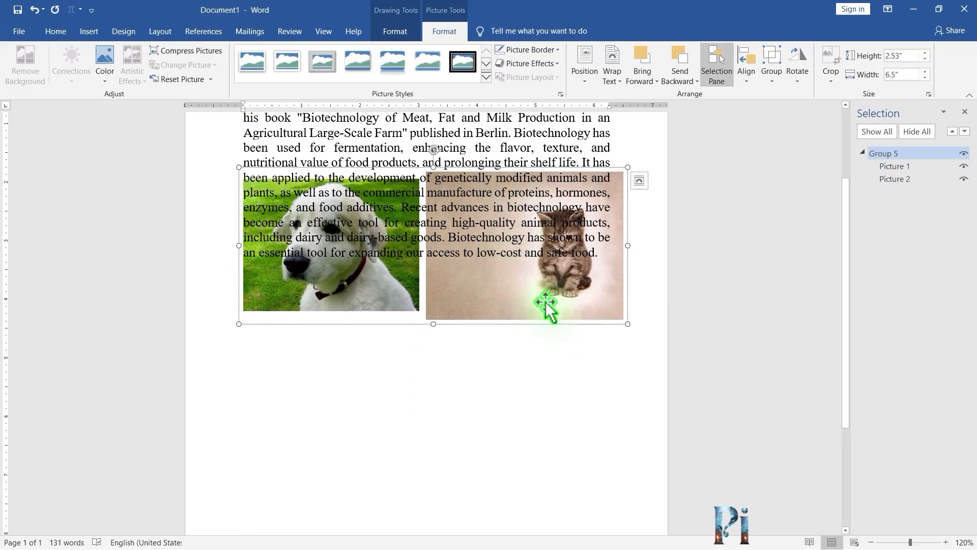
drag(545, 306, 536, 411)
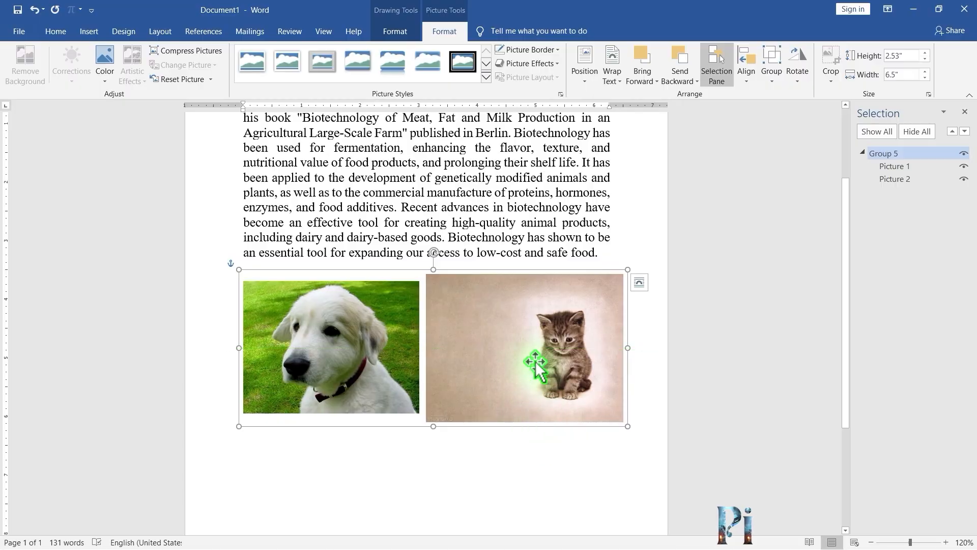
Ungroup the dog and kitten pictures and move each one separately, leaving them side by side below the paragraph
click(771, 76)
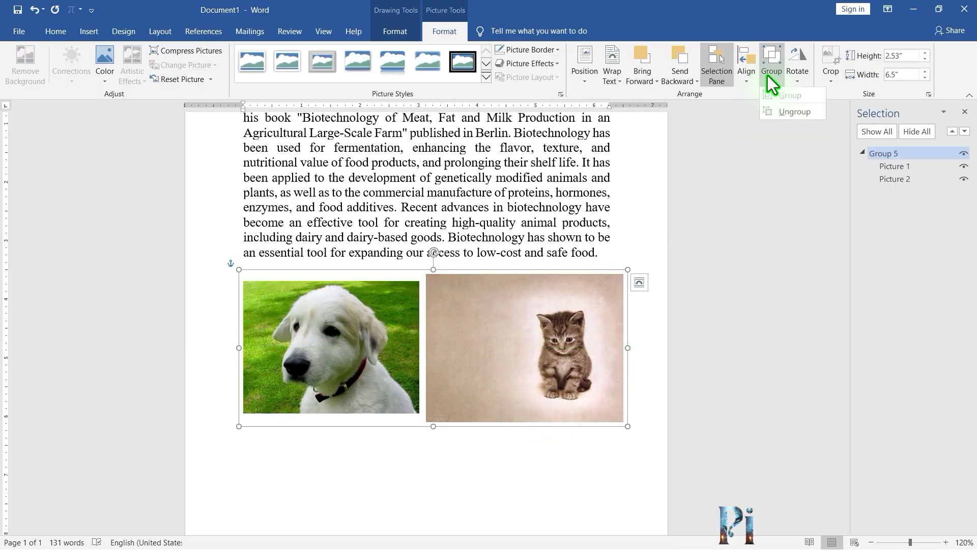
click(784, 109)
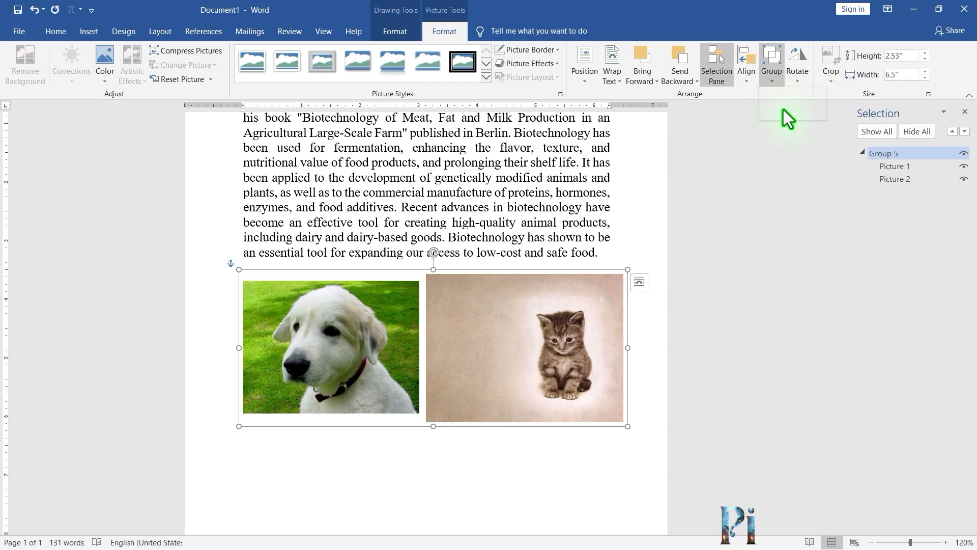
click(497, 450)
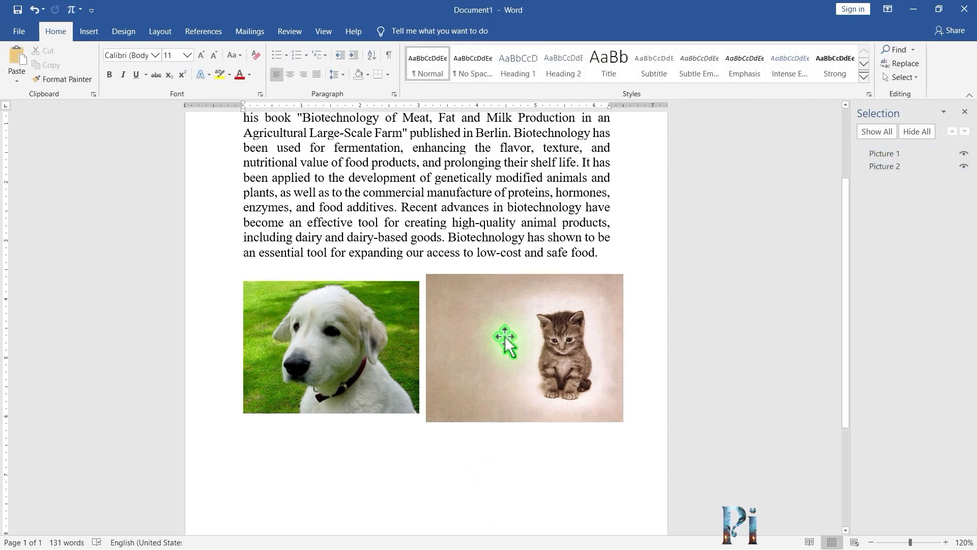
drag(505, 336, 519, 383)
drag(360, 359, 329, 336)
drag(491, 371, 488, 326)
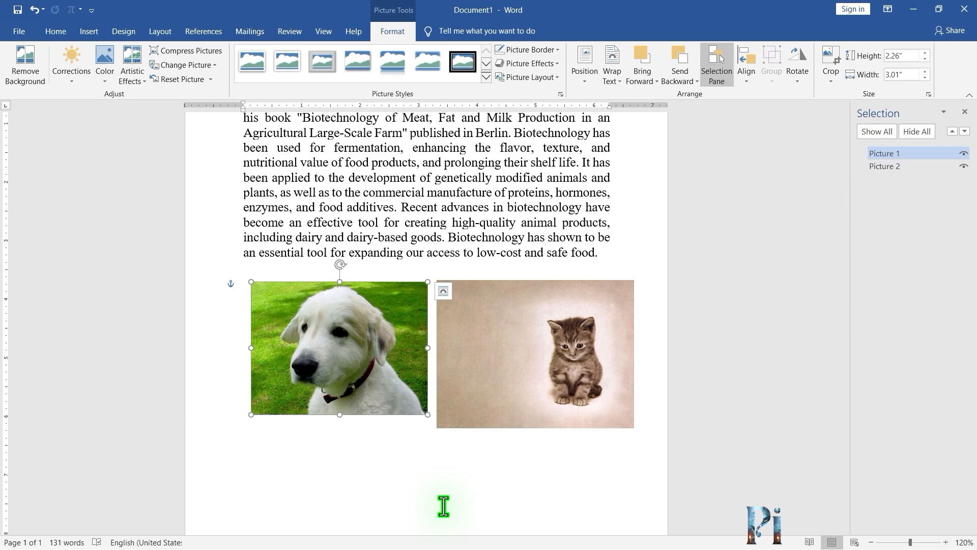
Rotate the dog picture 90° to the right and back 90° to the left
click(807, 77)
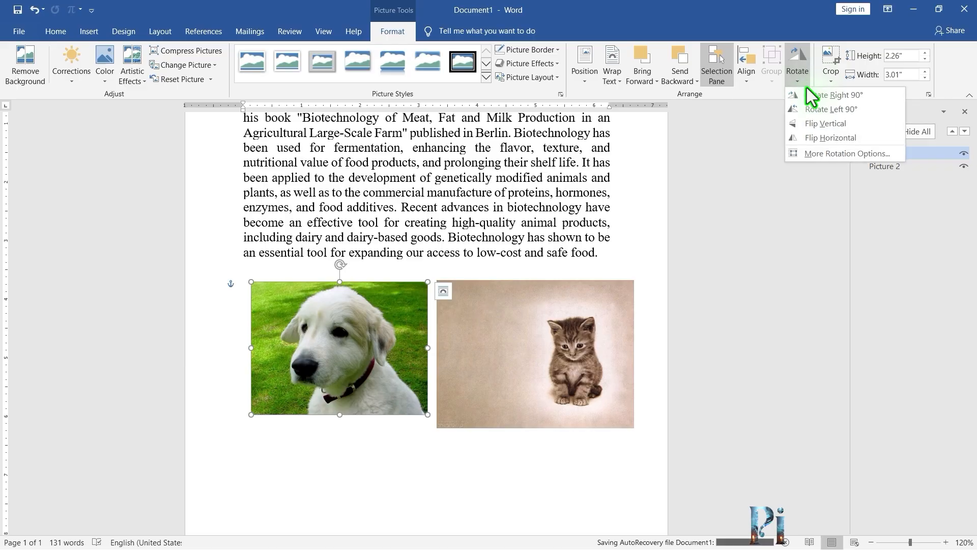
click(811, 96)
click(517, 481)
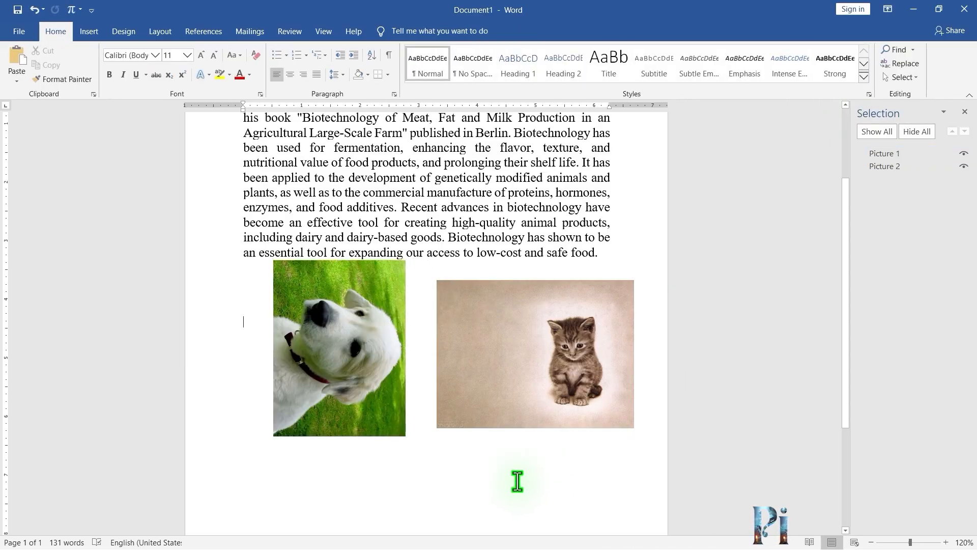
click(386, 373)
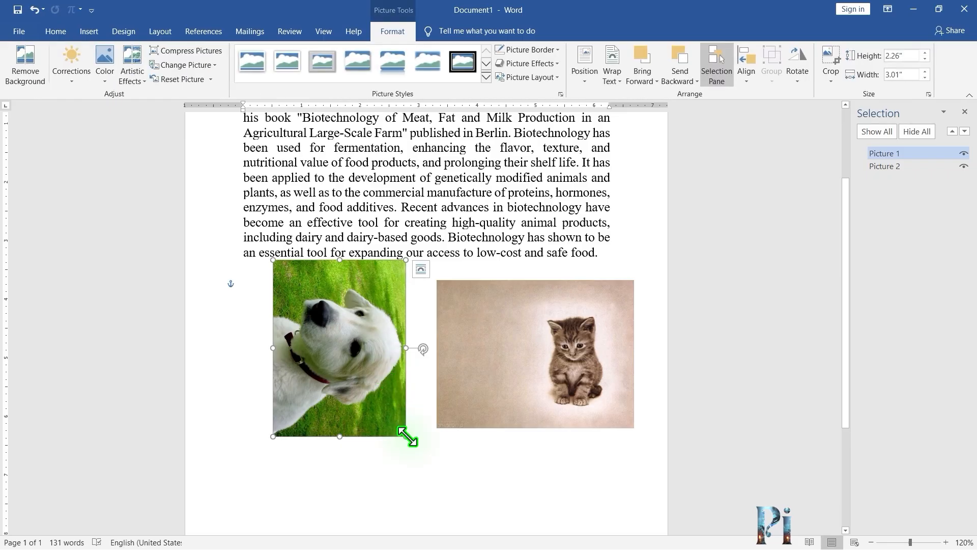
click(799, 82)
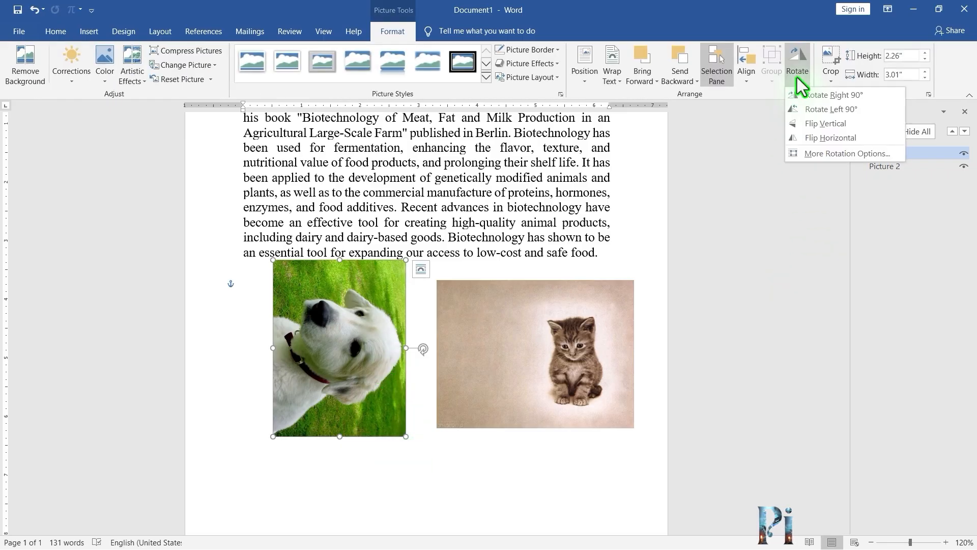
click(806, 109)
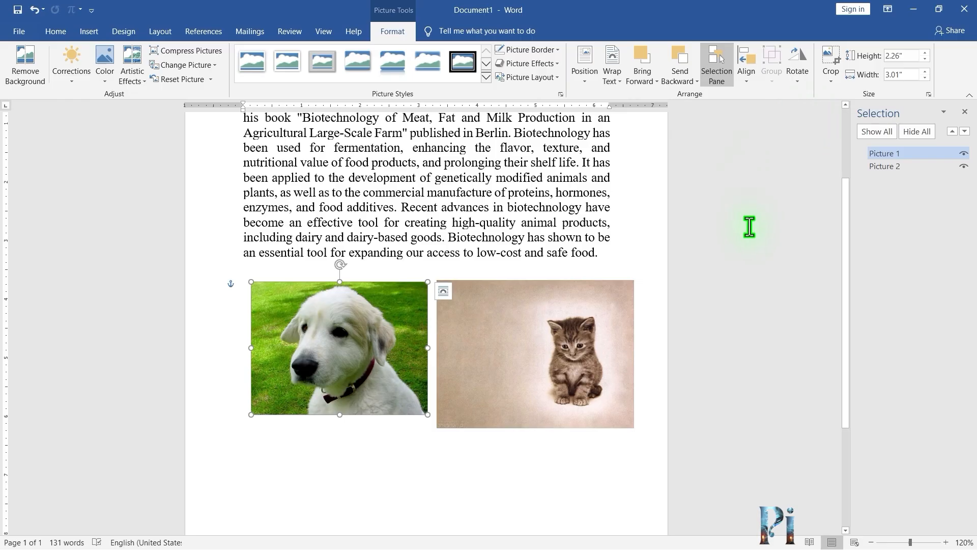
Flip the dog picture vertically and flip it vertically again to turn it back upright
click(803, 77)
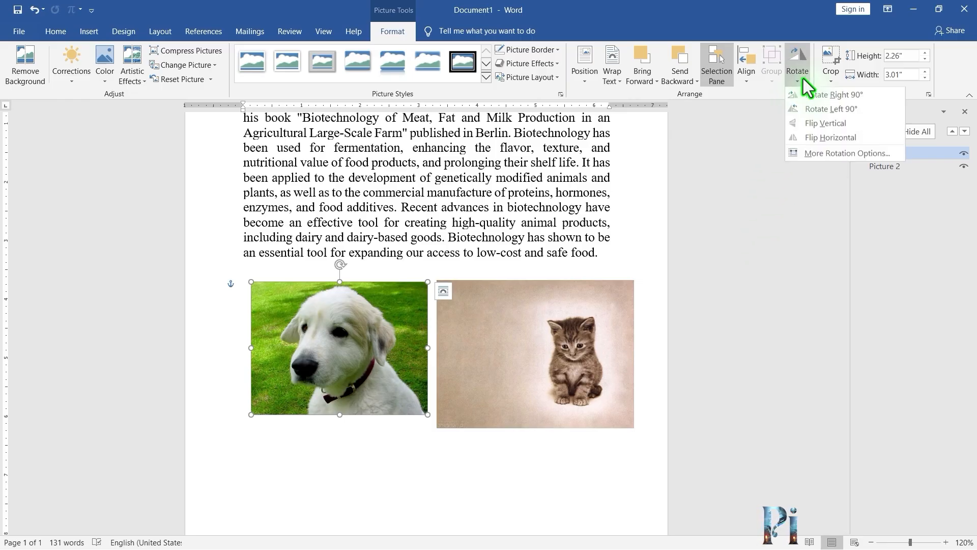
click(814, 127)
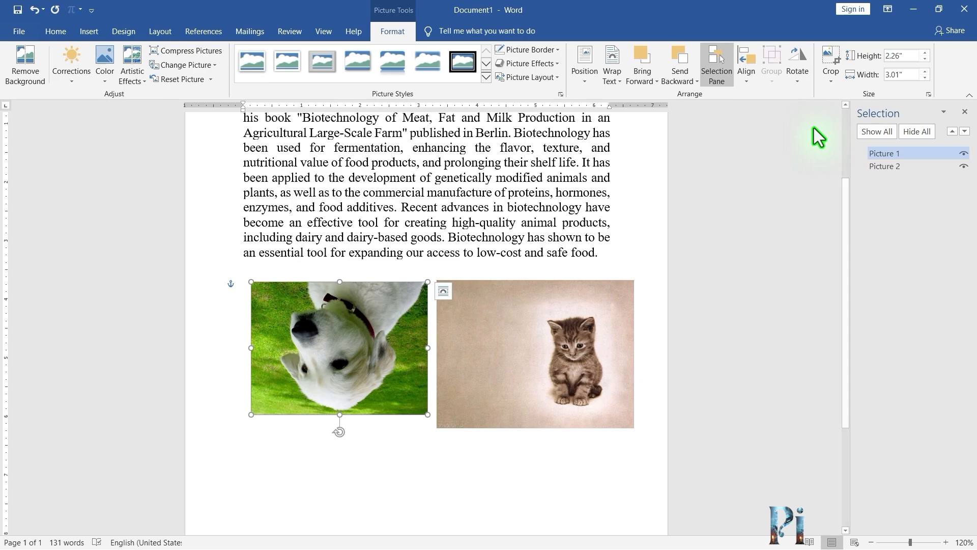
click(801, 71)
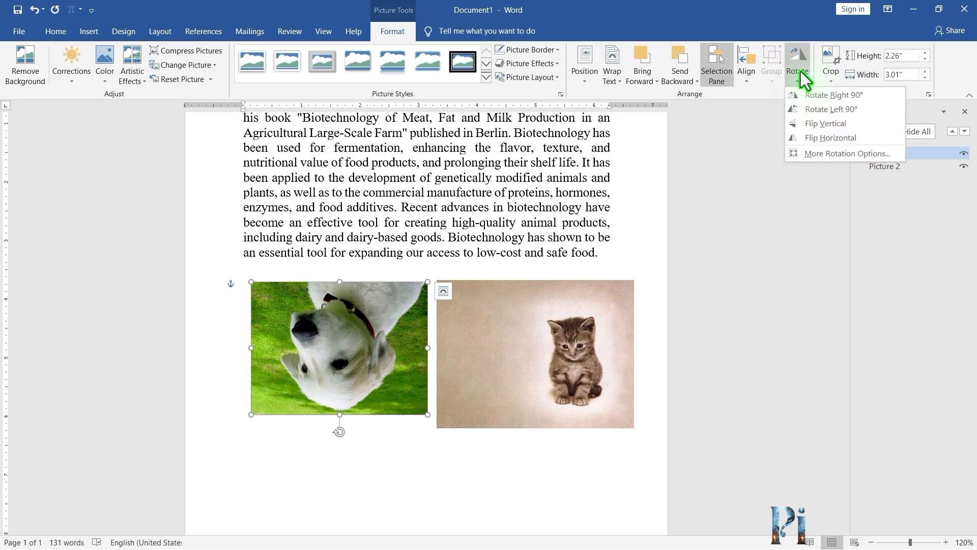
click(797, 126)
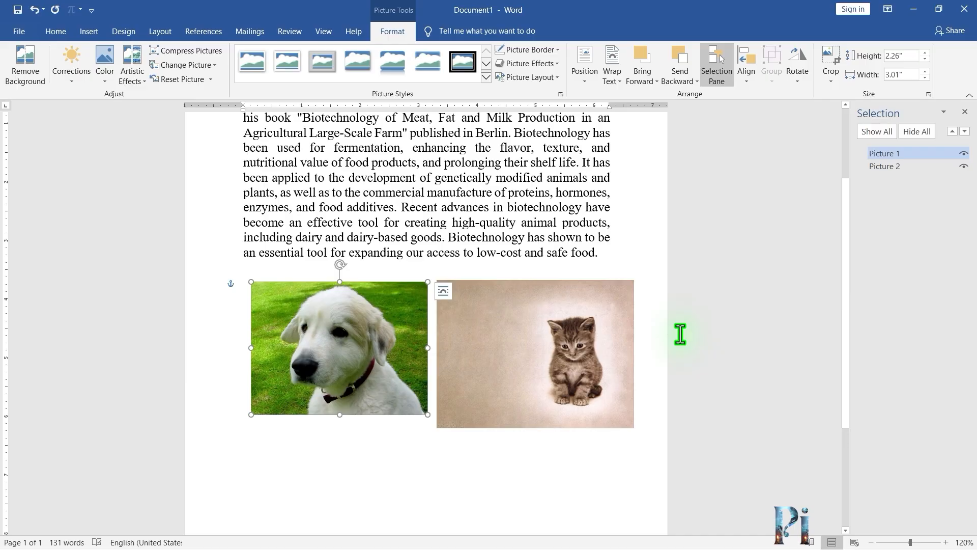
Flip the dog picture horizontally and rotate it freehand about 45° clockwise
click(797, 71)
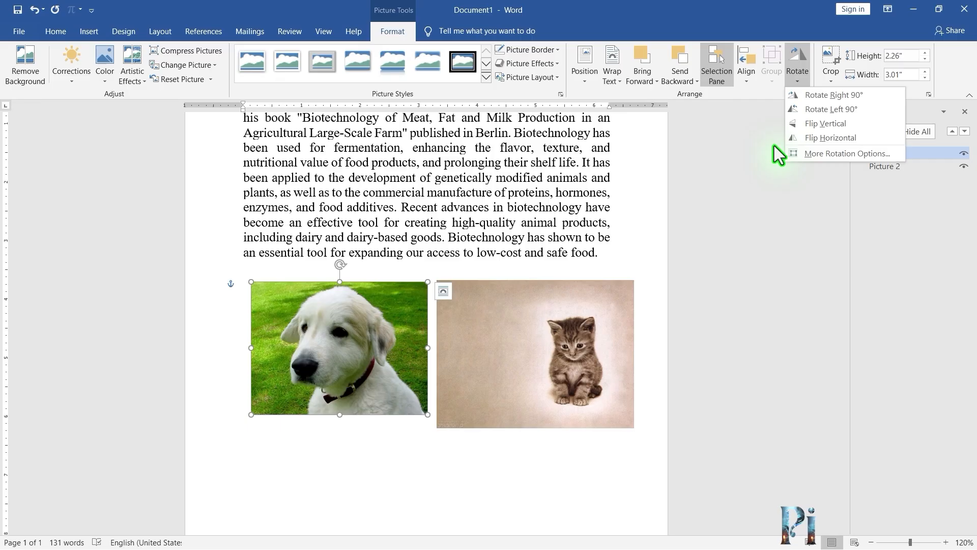
click(808, 137)
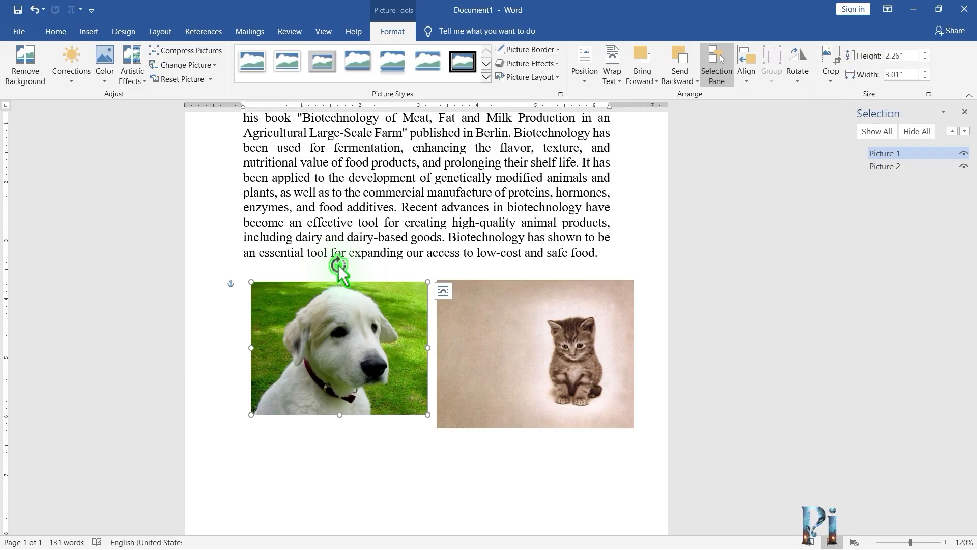
drag(338, 265, 404, 281)
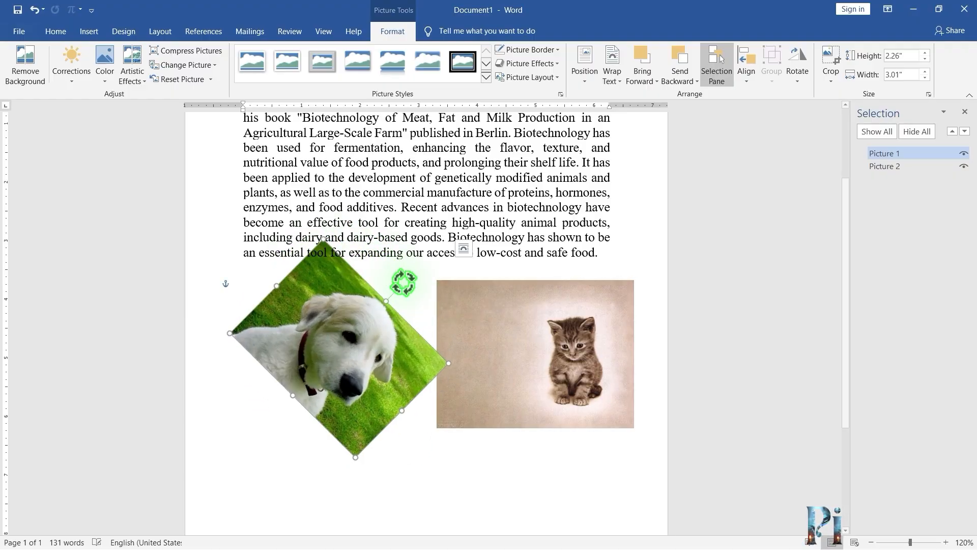
click(452, 460)
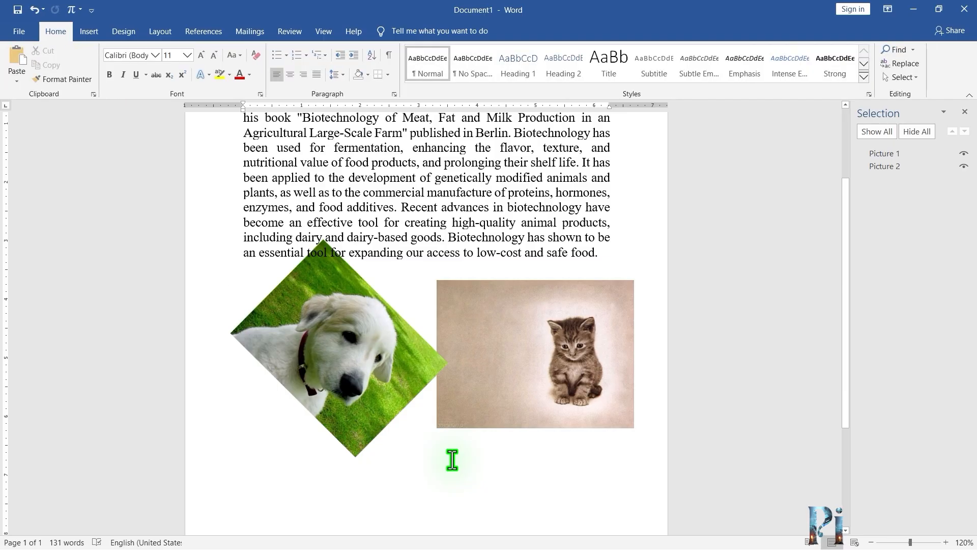
Set the dog picture's rotation to 0° in the advanced layout settings
click(377, 390)
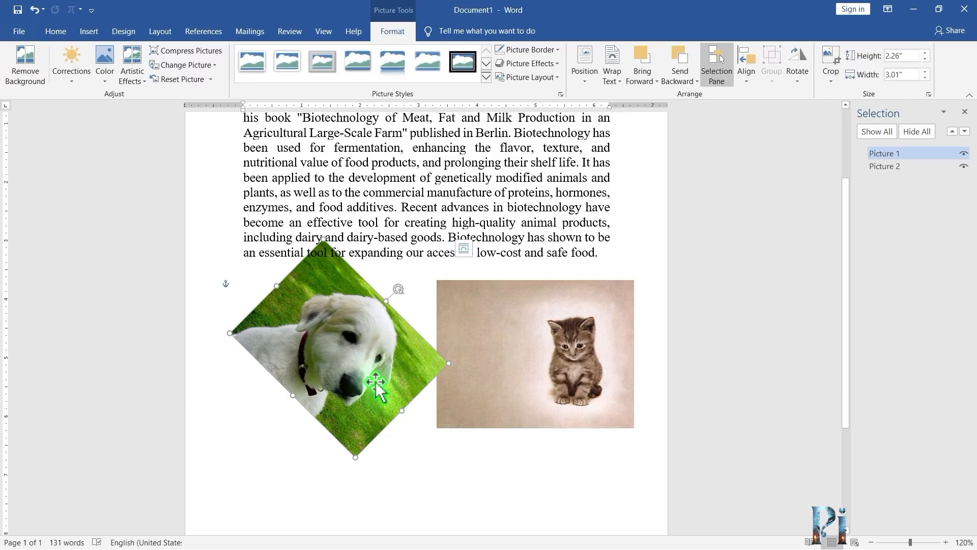
click(796, 84)
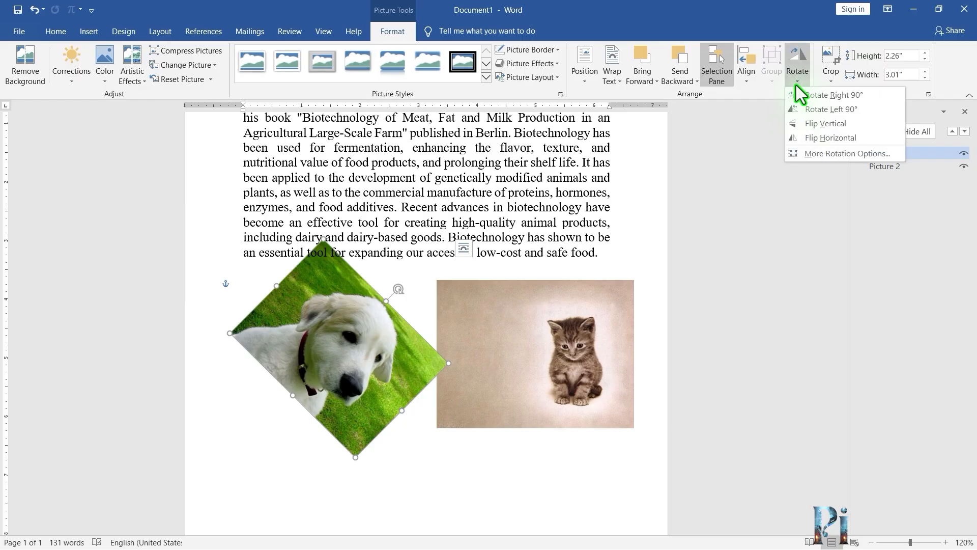
click(814, 152)
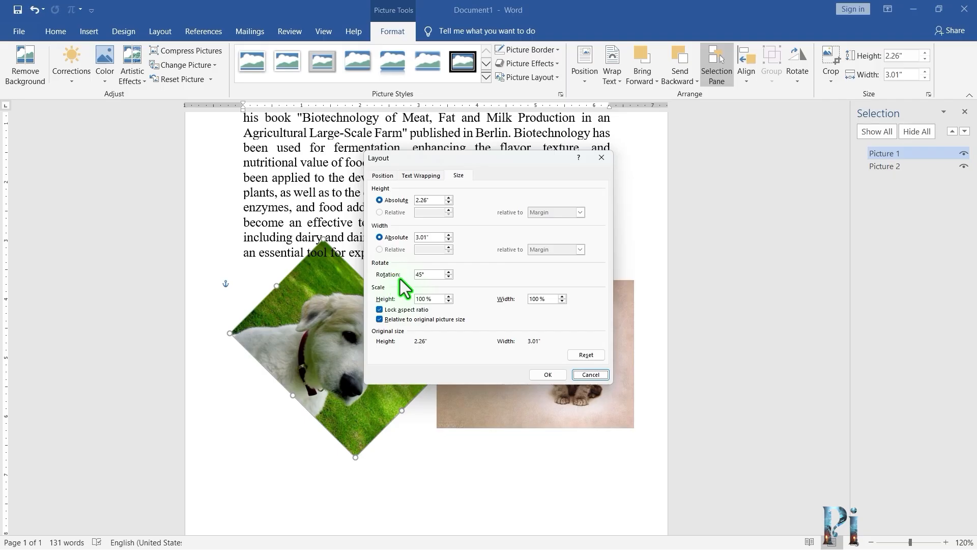
click(426, 275)
double_click(426, 275)
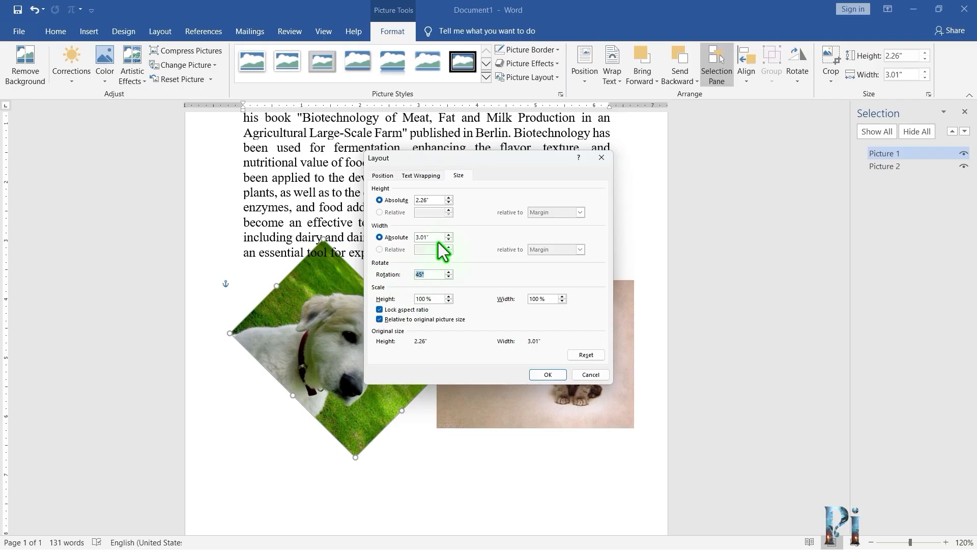
text(0)
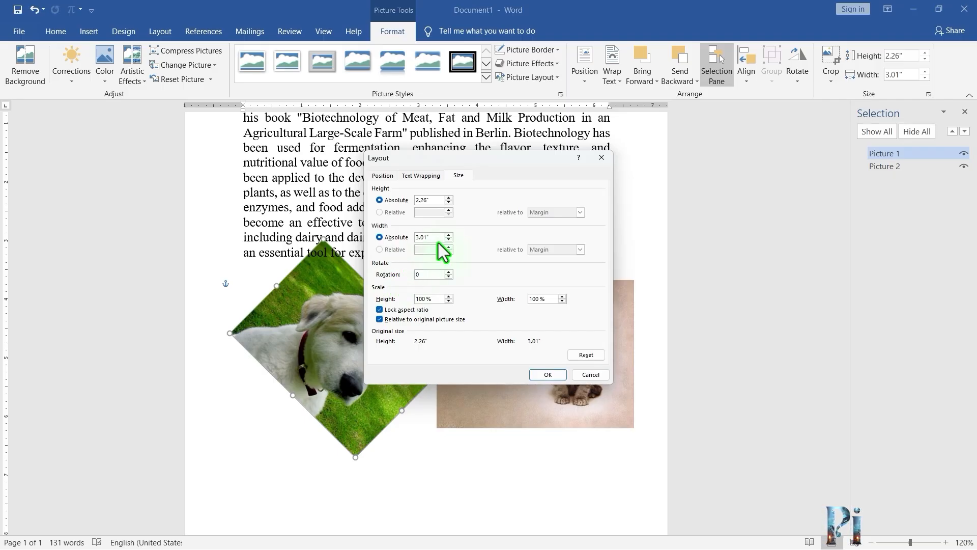
click(544, 376)
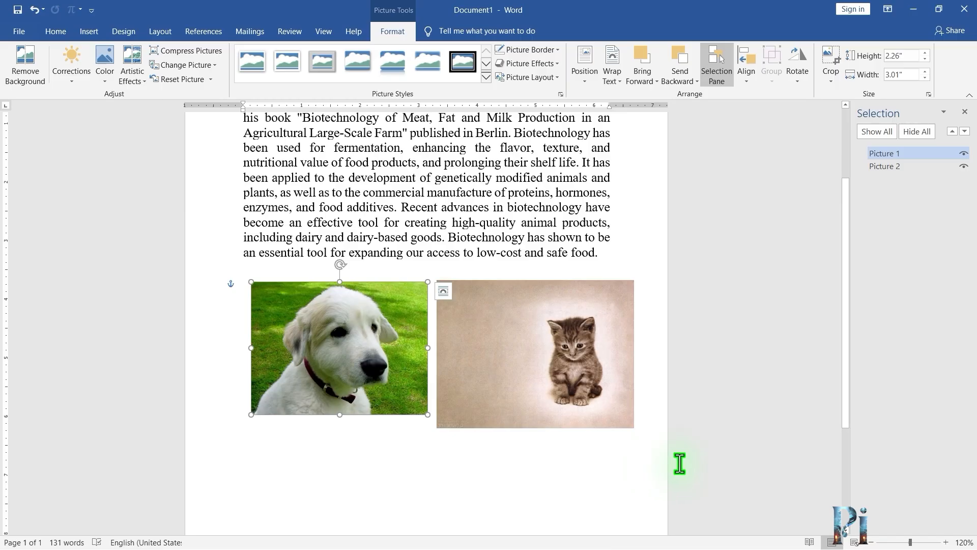
Crop the empty left side of the kitten picture to a width of about 2" and move the picture closer to the dog
click(542, 400)
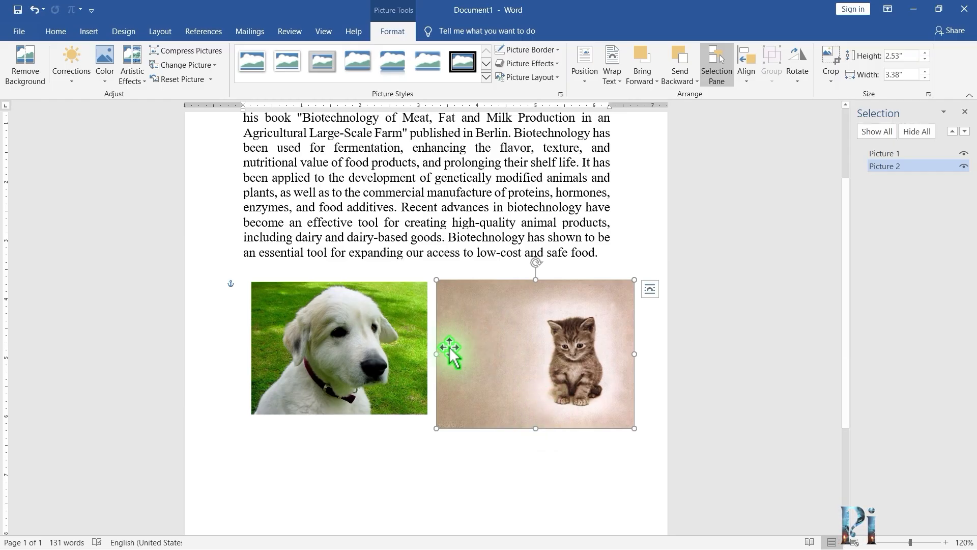
click(829, 62)
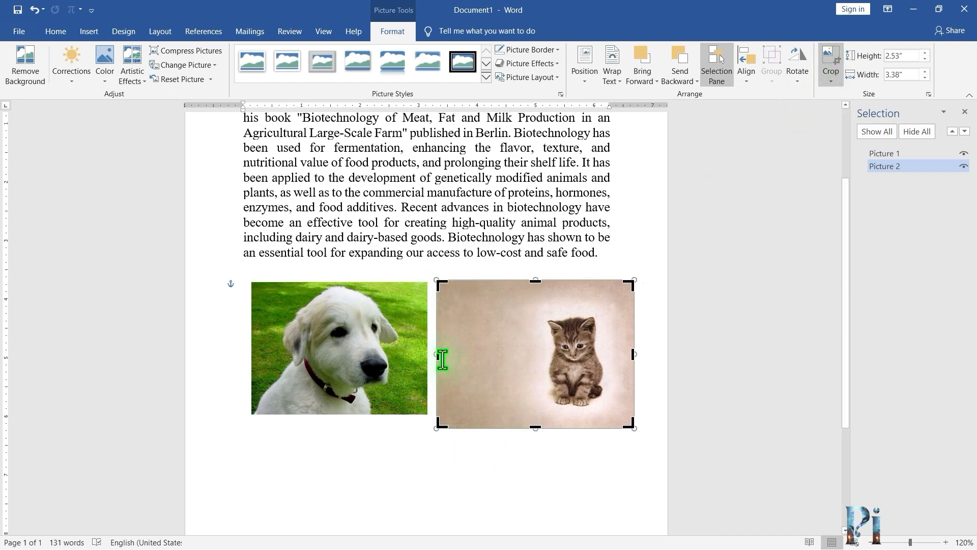
drag(438, 355, 519, 358)
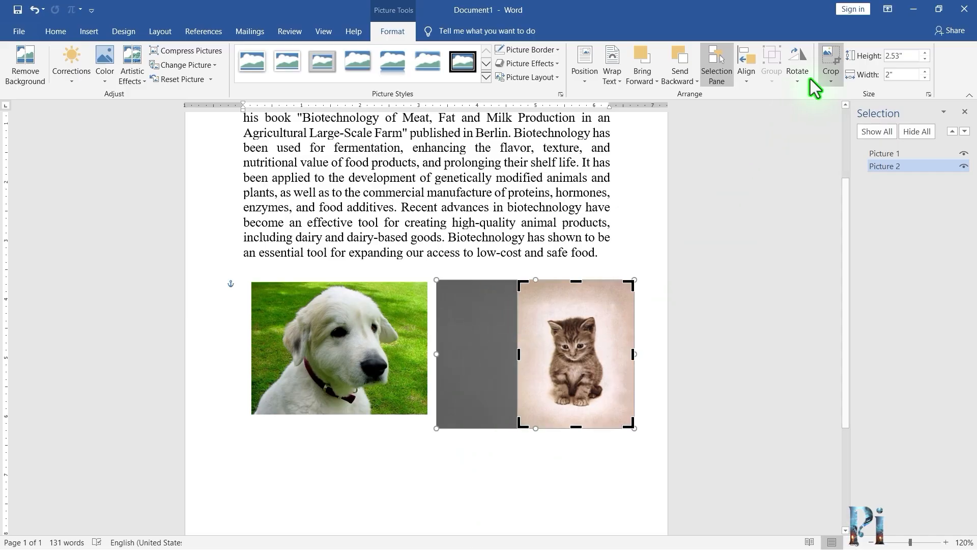
click(835, 64)
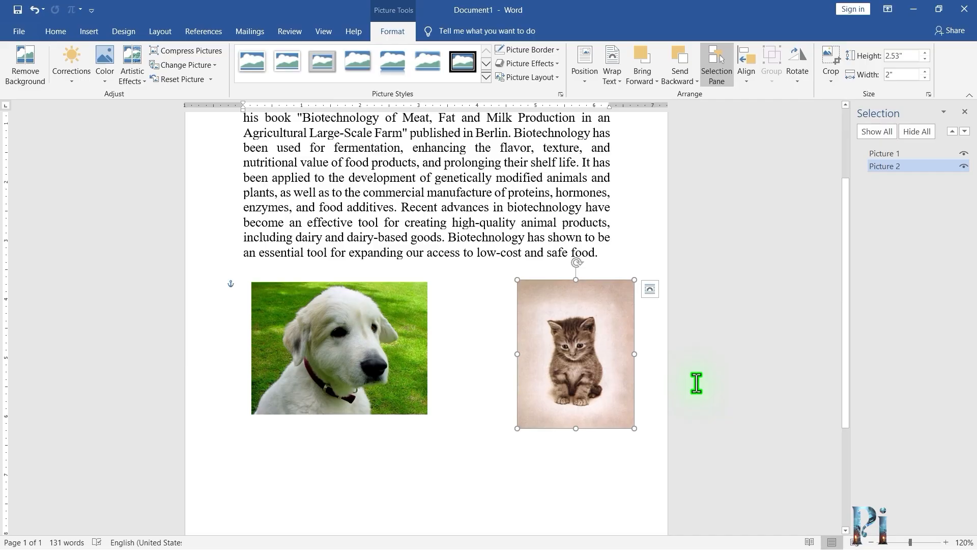
drag(572, 327, 538, 318)
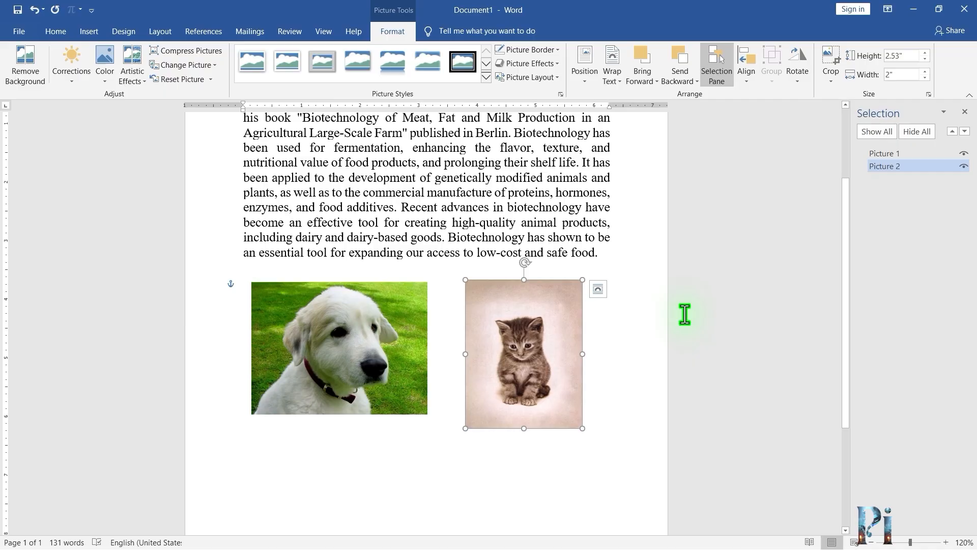
Crop the kitten picture to the cloud shape from the basic shapes
click(832, 80)
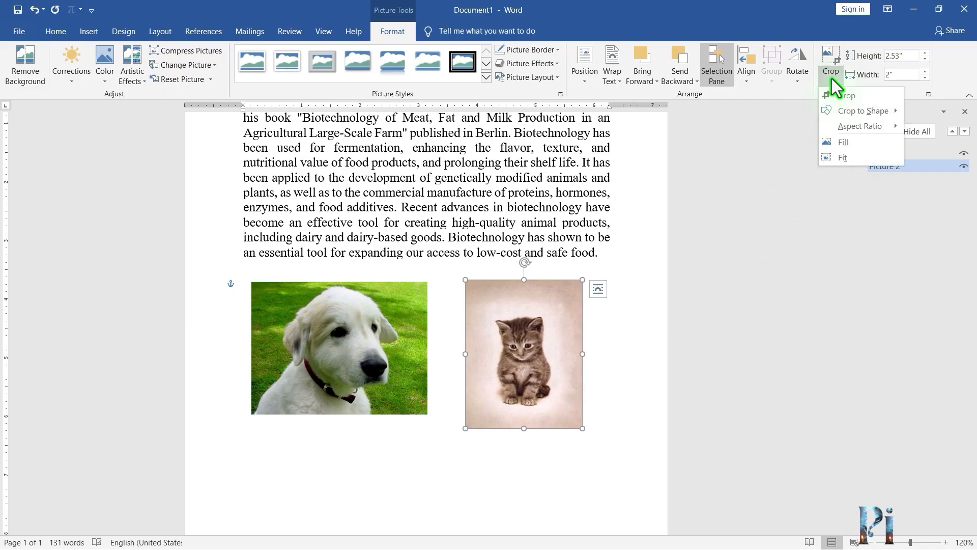
mouse_move(835, 114)
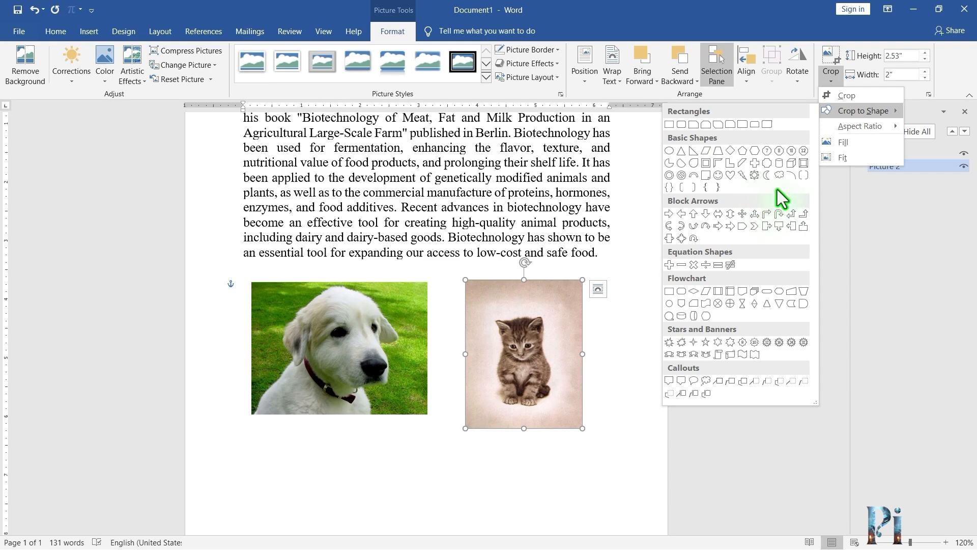
click(781, 176)
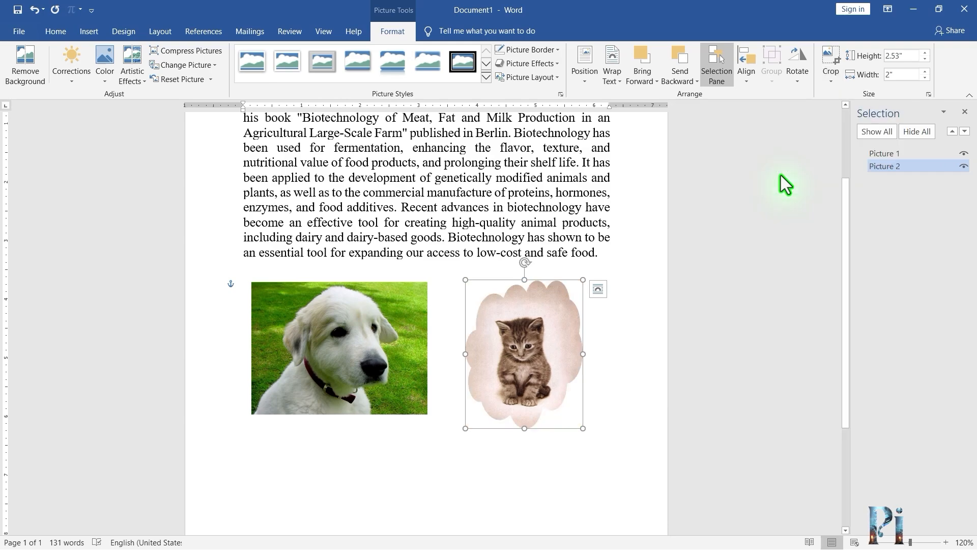
click(631, 348)
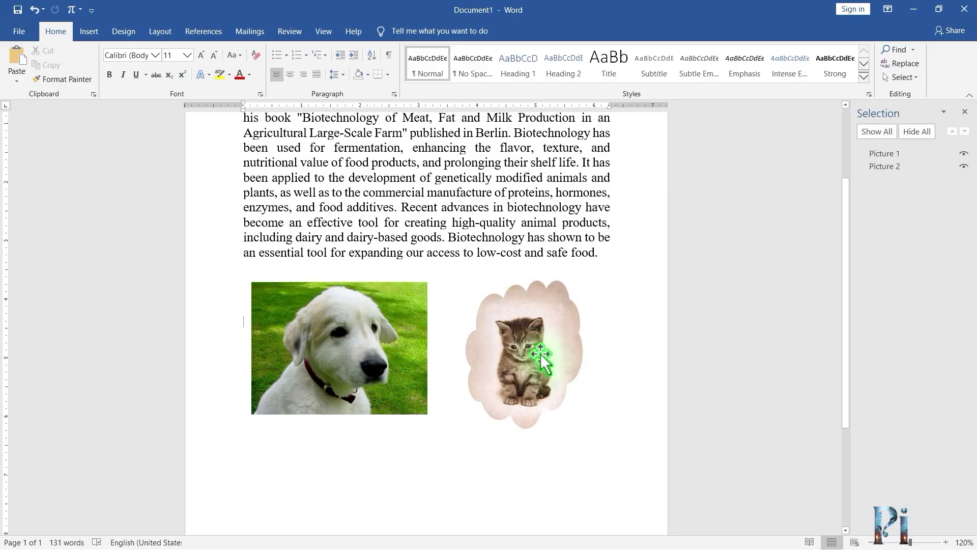
Give the cloud-shaped kitten picture a red border with a weight of 2¼ pt
click(527, 323)
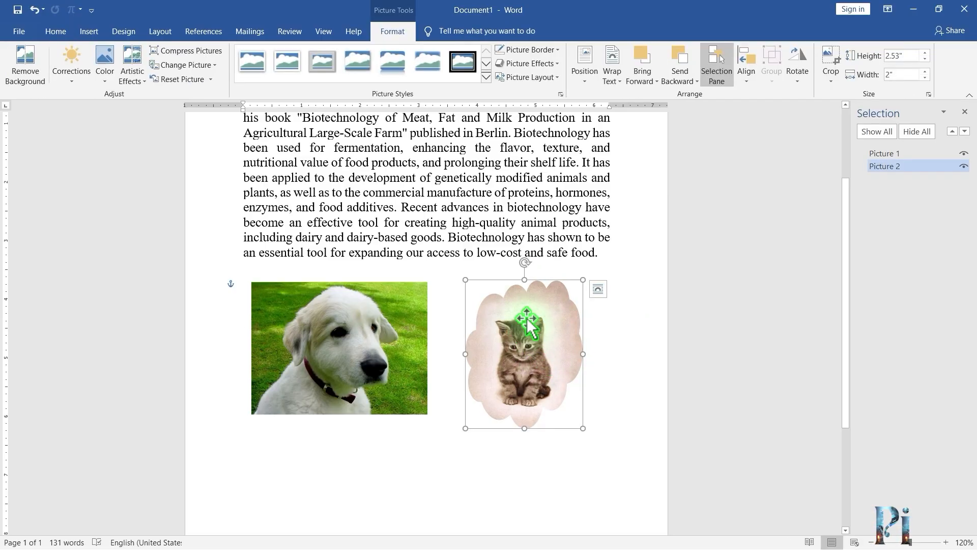
click(556, 49)
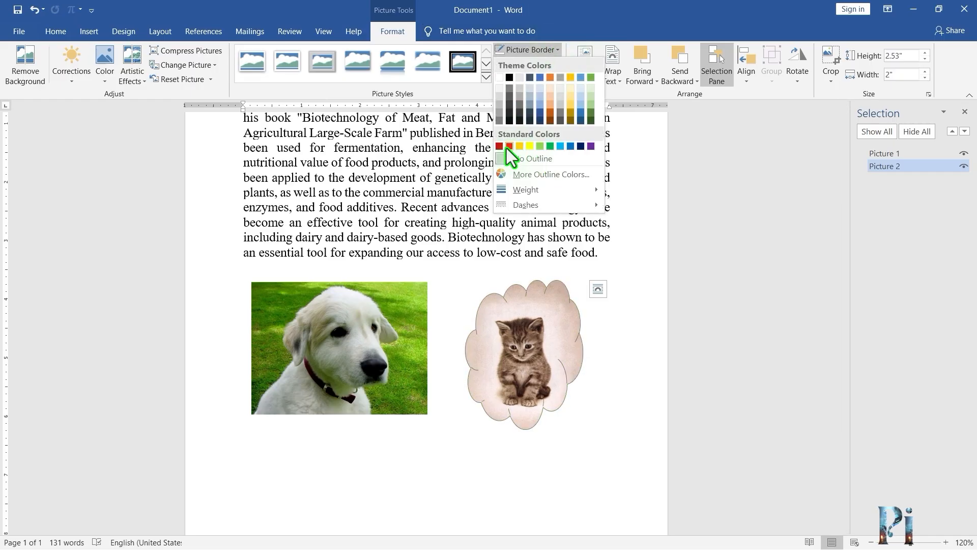
click(509, 146)
click(539, 51)
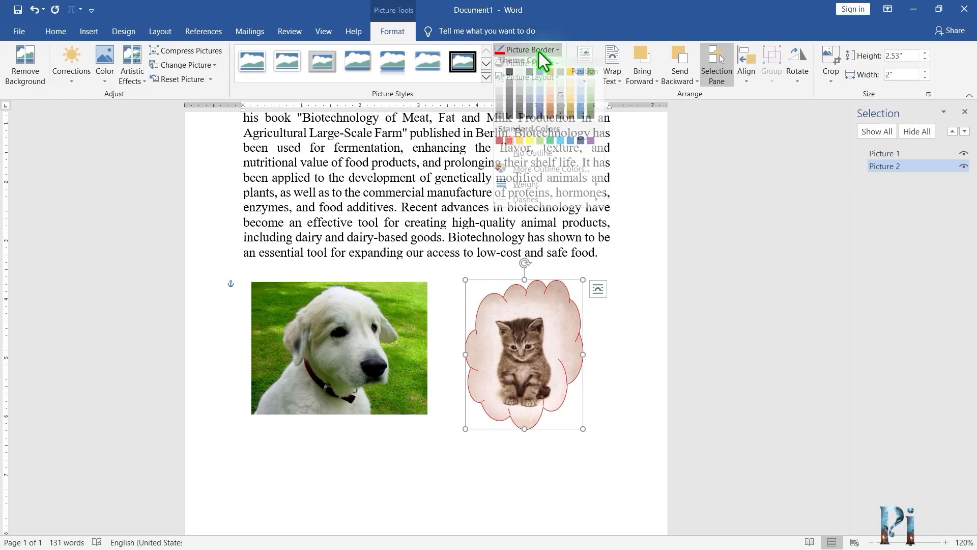
mouse_move(569, 193)
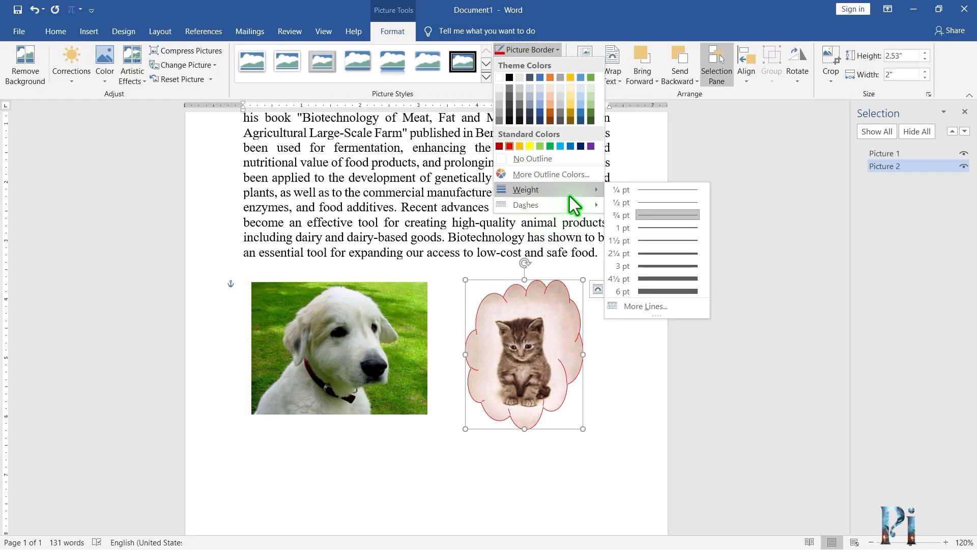
click(642, 252)
click(617, 407)
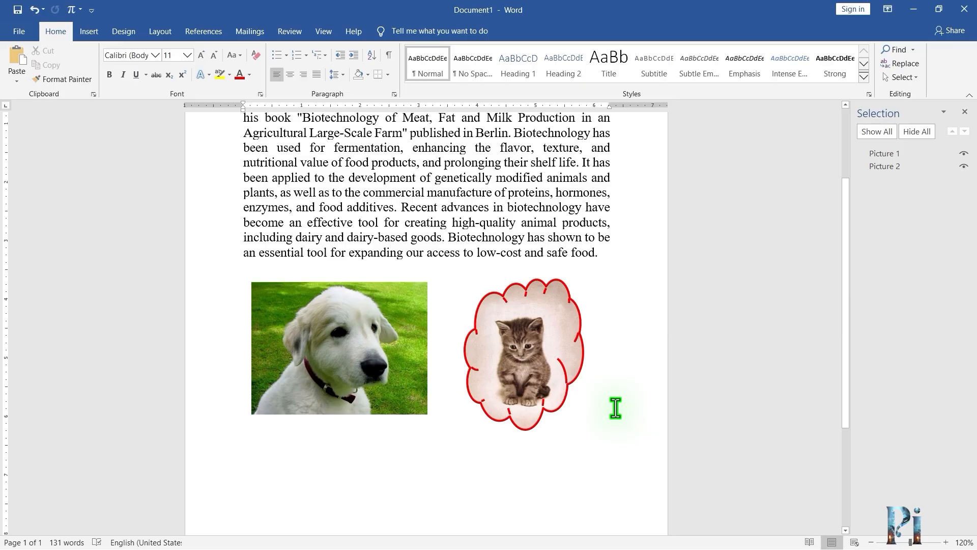
Enlarge the kitten picture freehand to about 2.76" high by 2.17" wide and set the dog picture's height to 3"
click(514, 356)
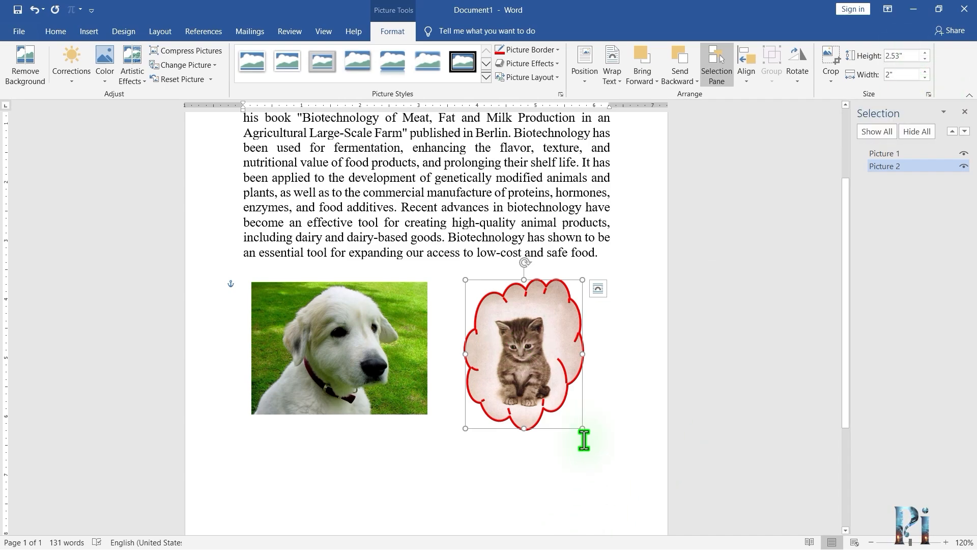
mouse_move(582, 428)
mouse_down()
mouse_move(545, 384)
mouse_move(593, 442)
mouse_up()
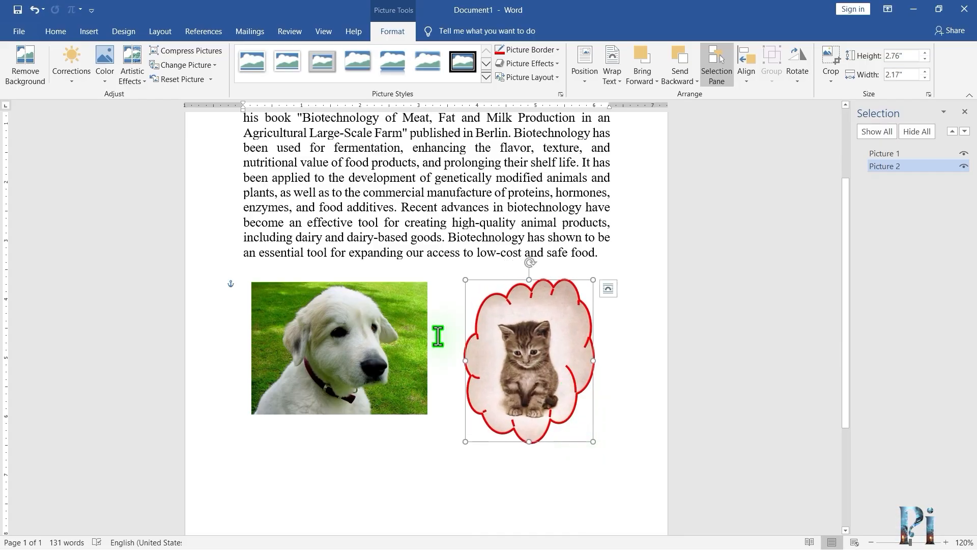
click(387, 344)
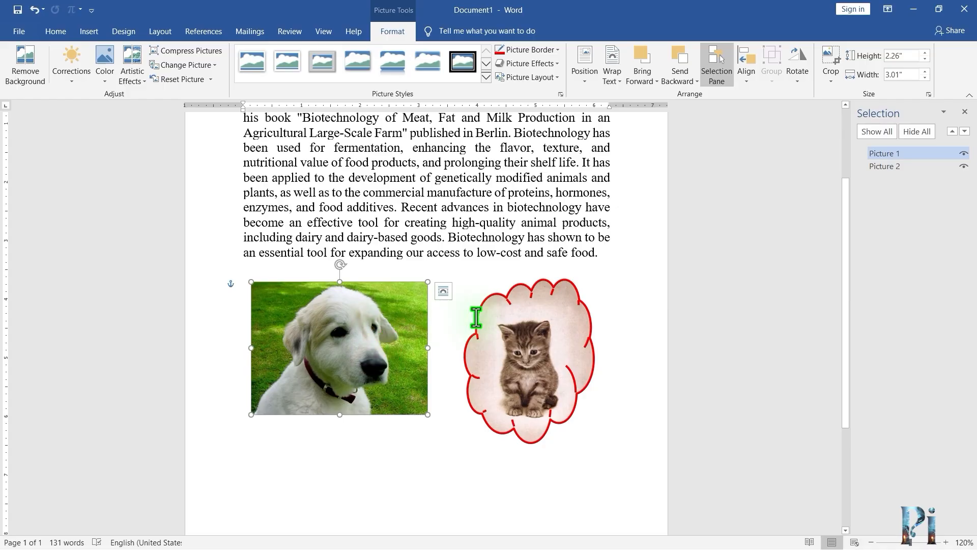
click(906, 56)
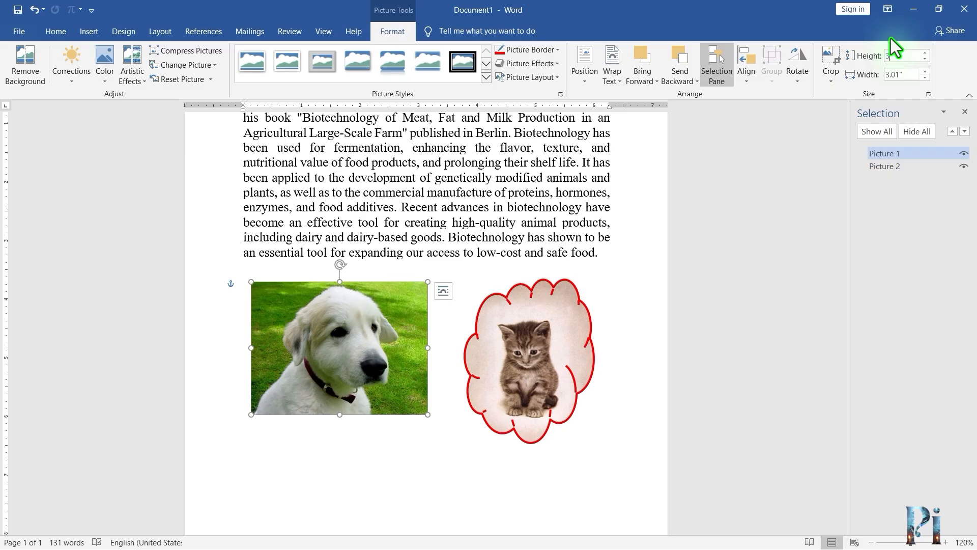
text(3)
key(Return)
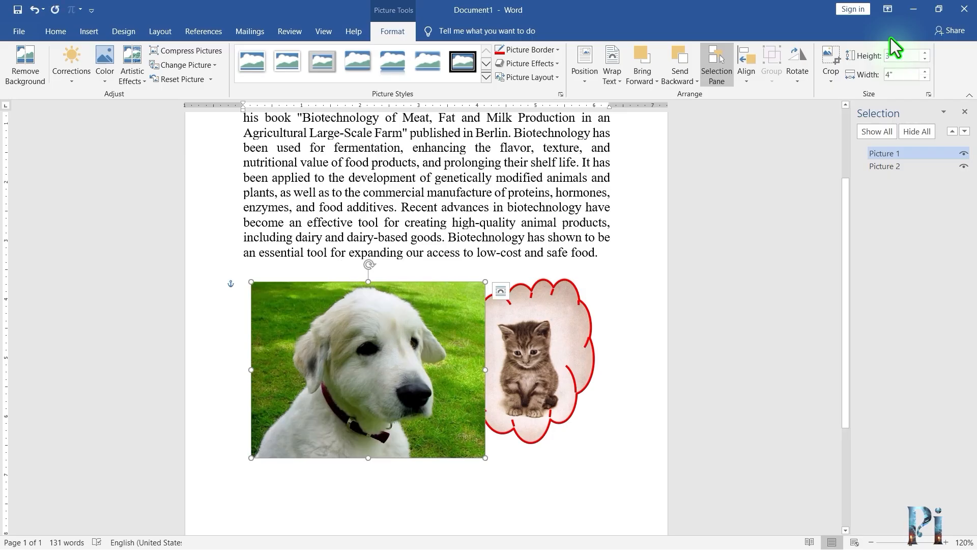